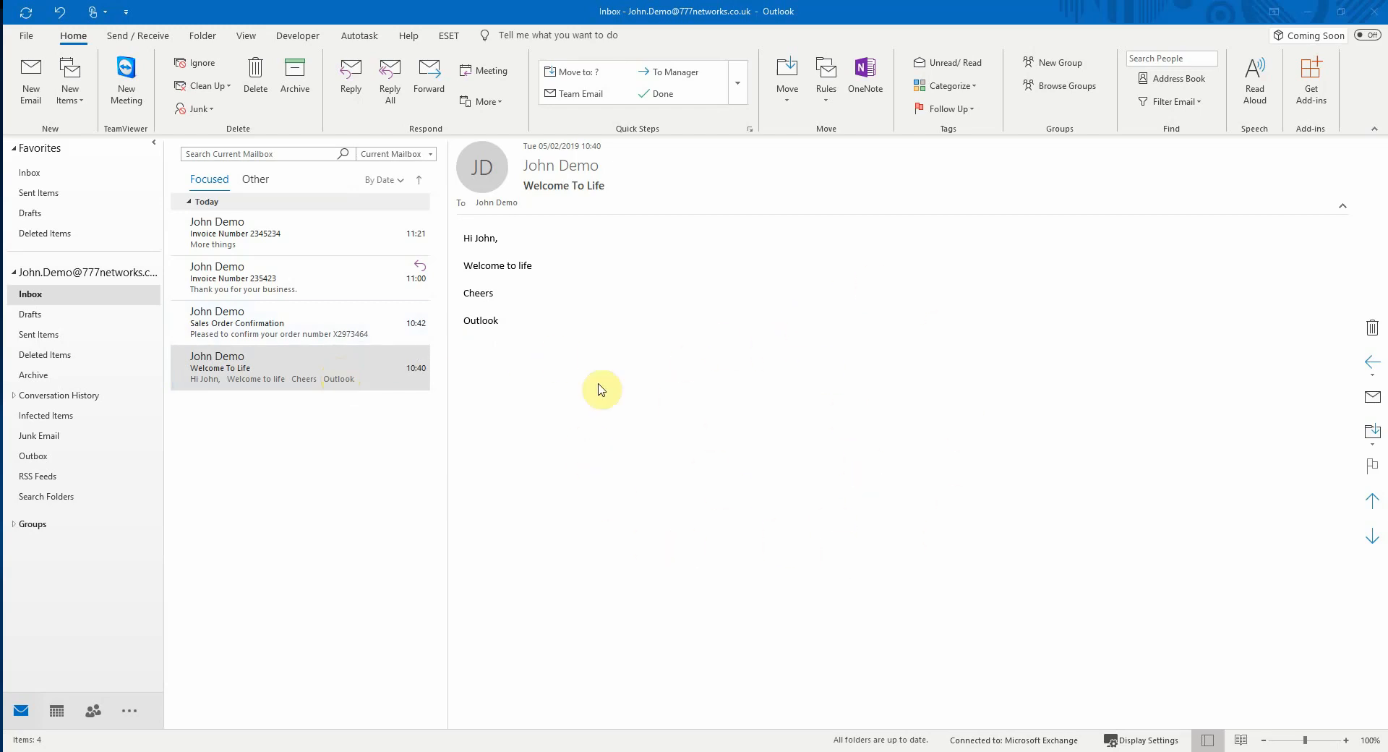
click(259, 329)
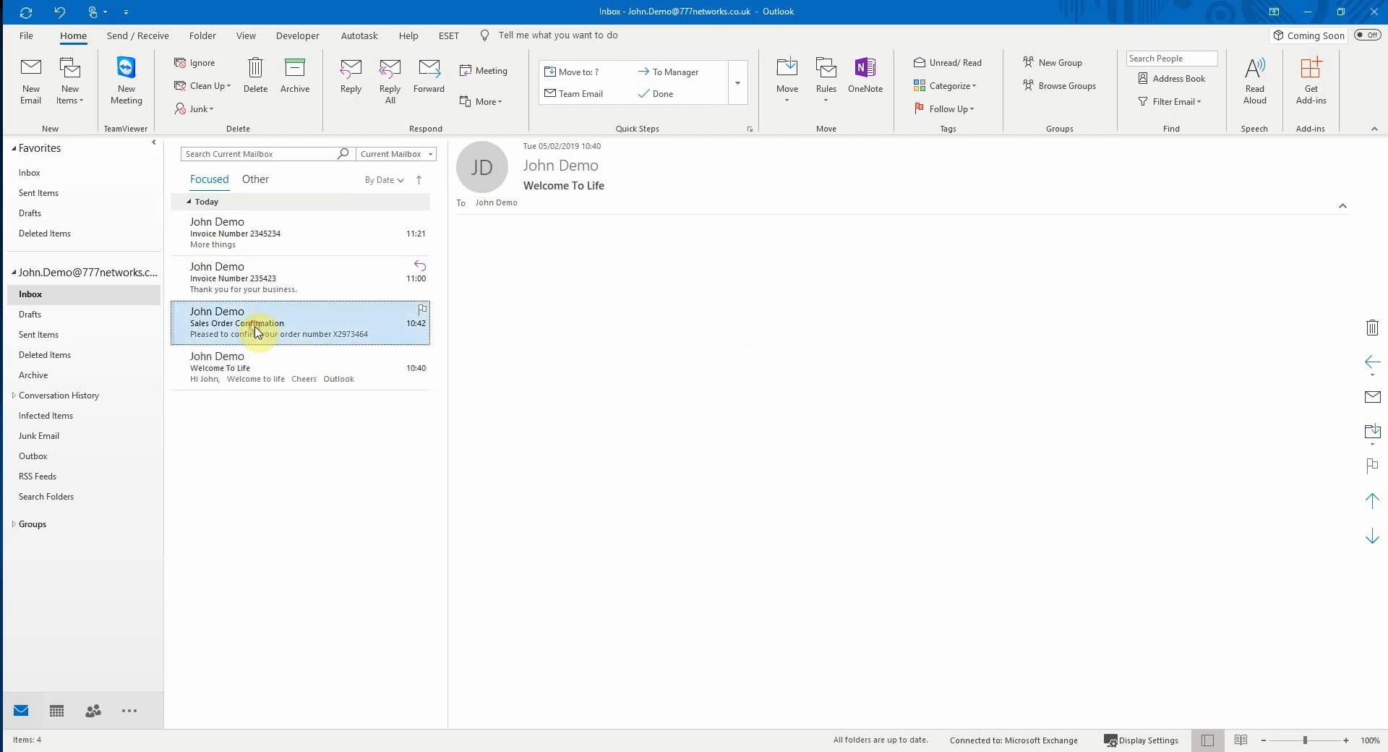
click(279, 288)
click(283, 365)
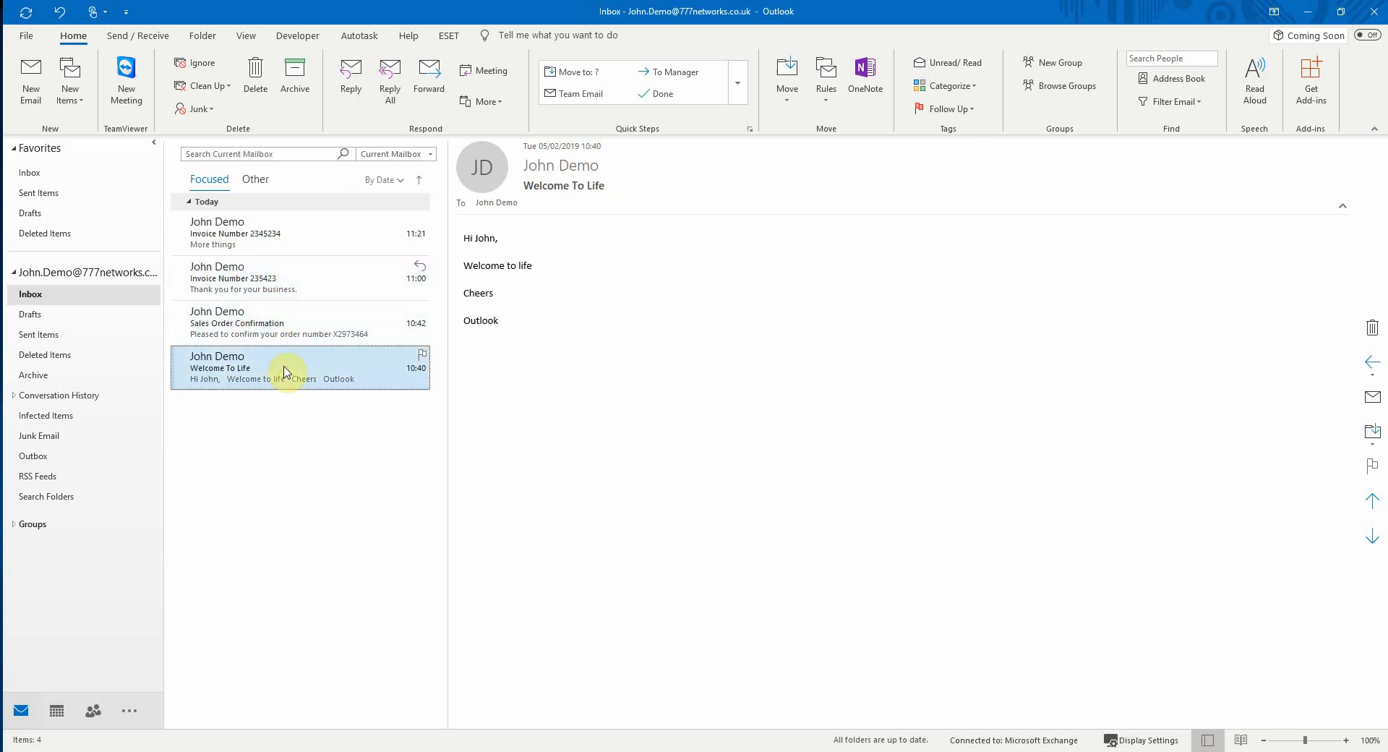
right_click(284, 371)
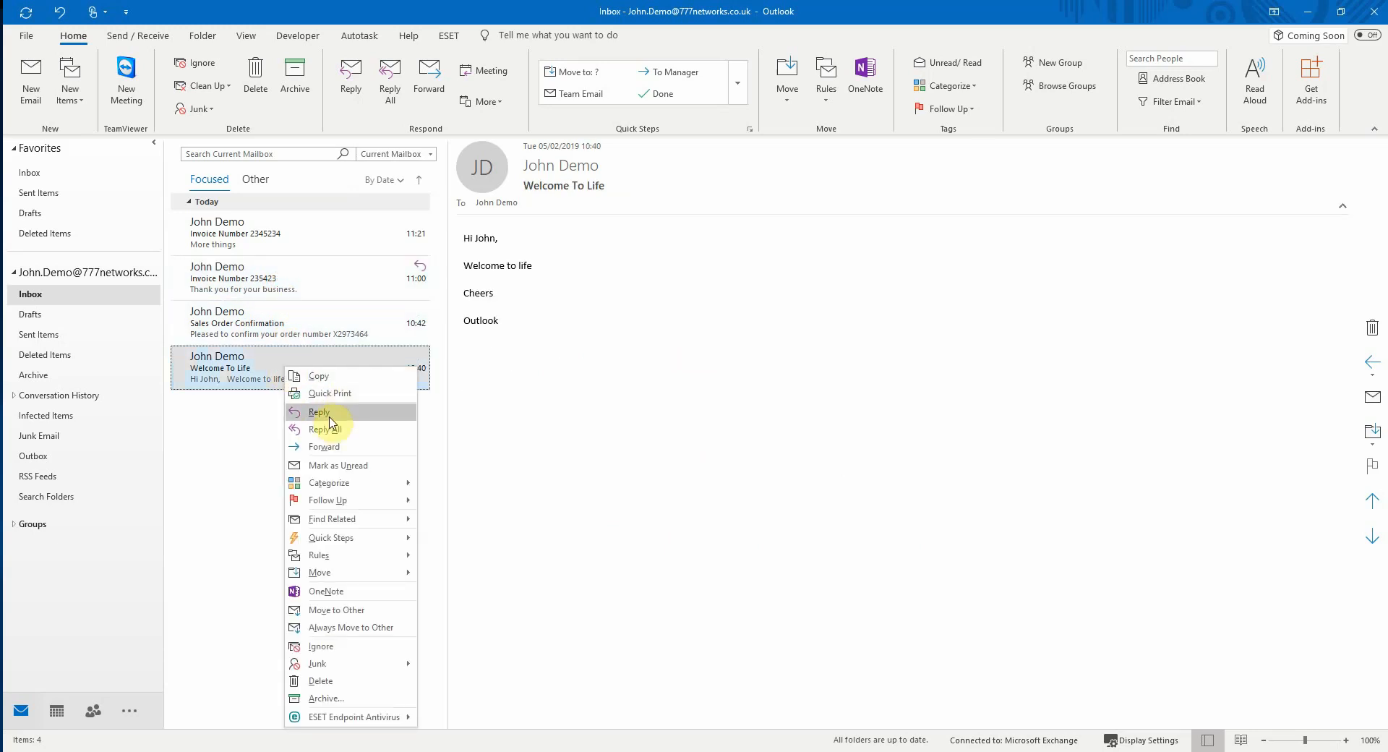
click(504, 371)
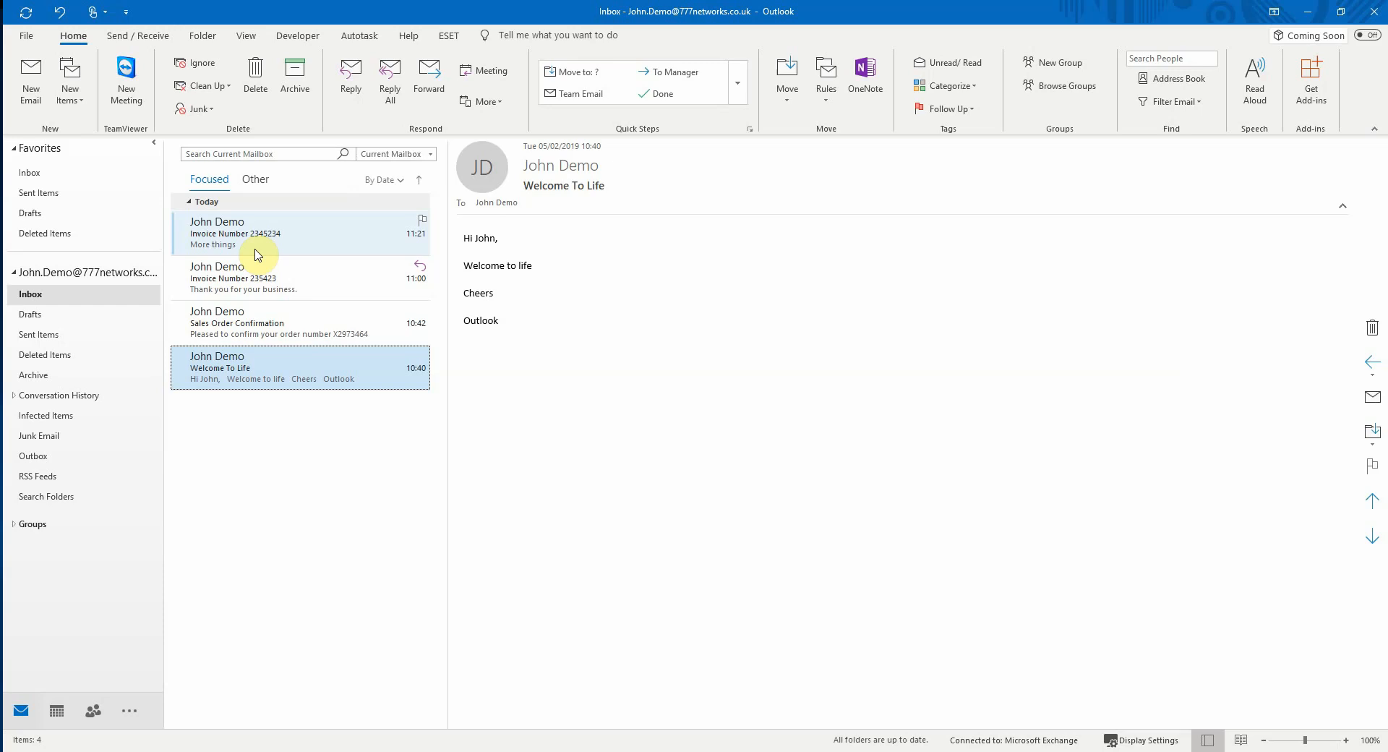
- Turn off the Focused Inbox and switch the navigation pane to the full Folders list
click(246, 37)
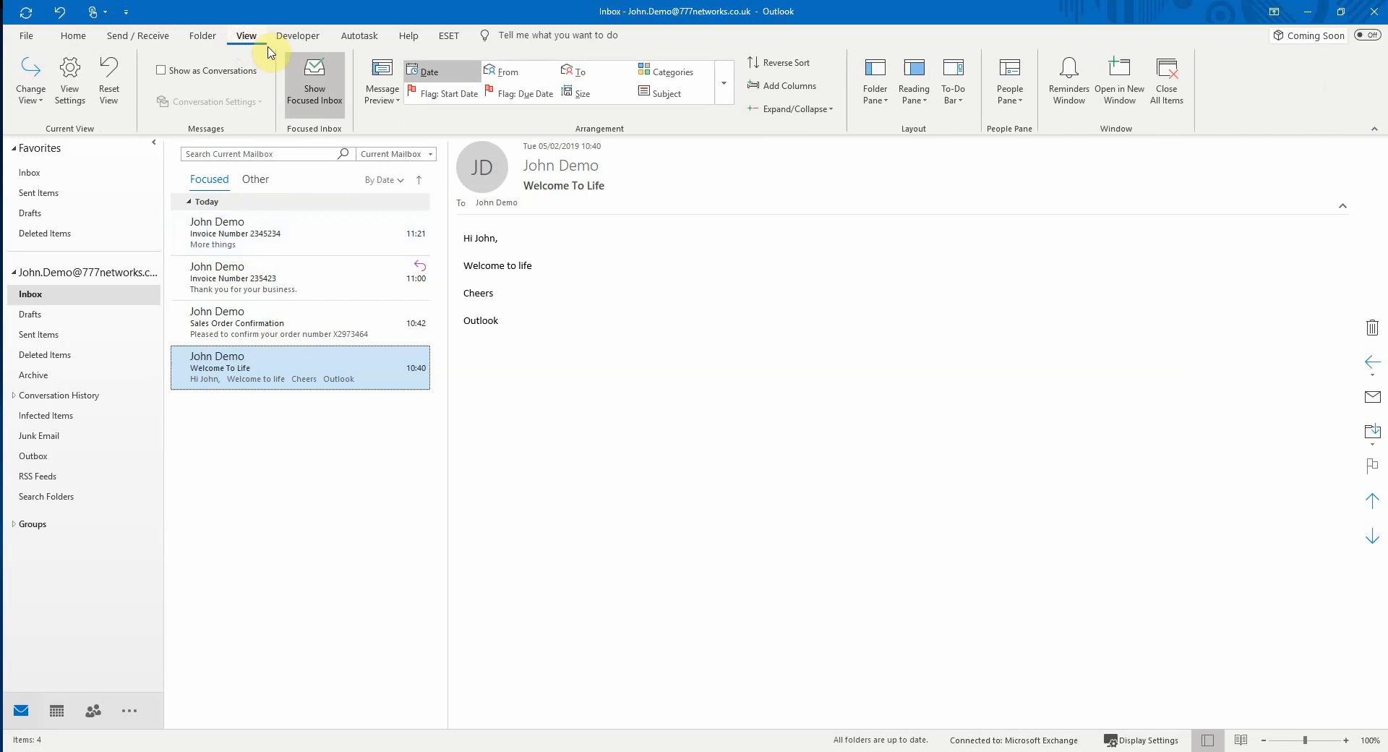
click(317, 88)
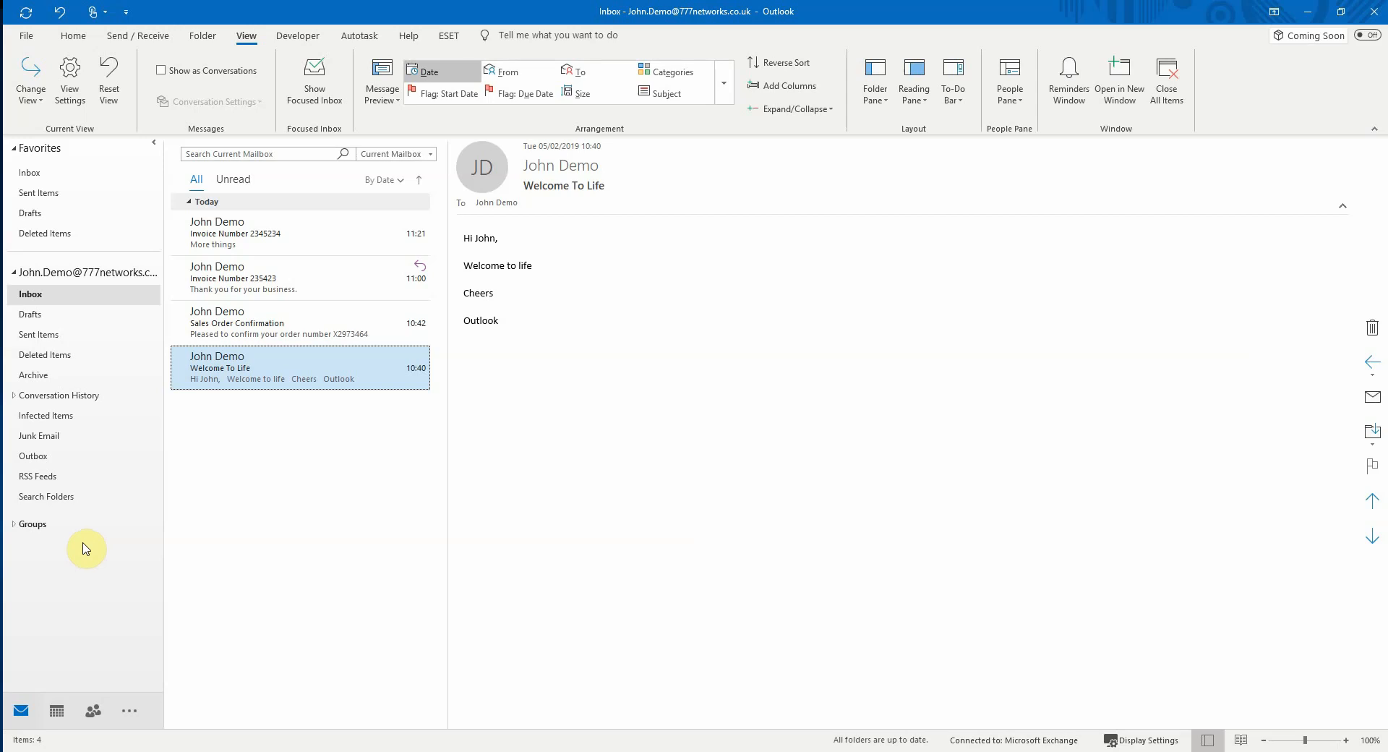
click(130, 714)
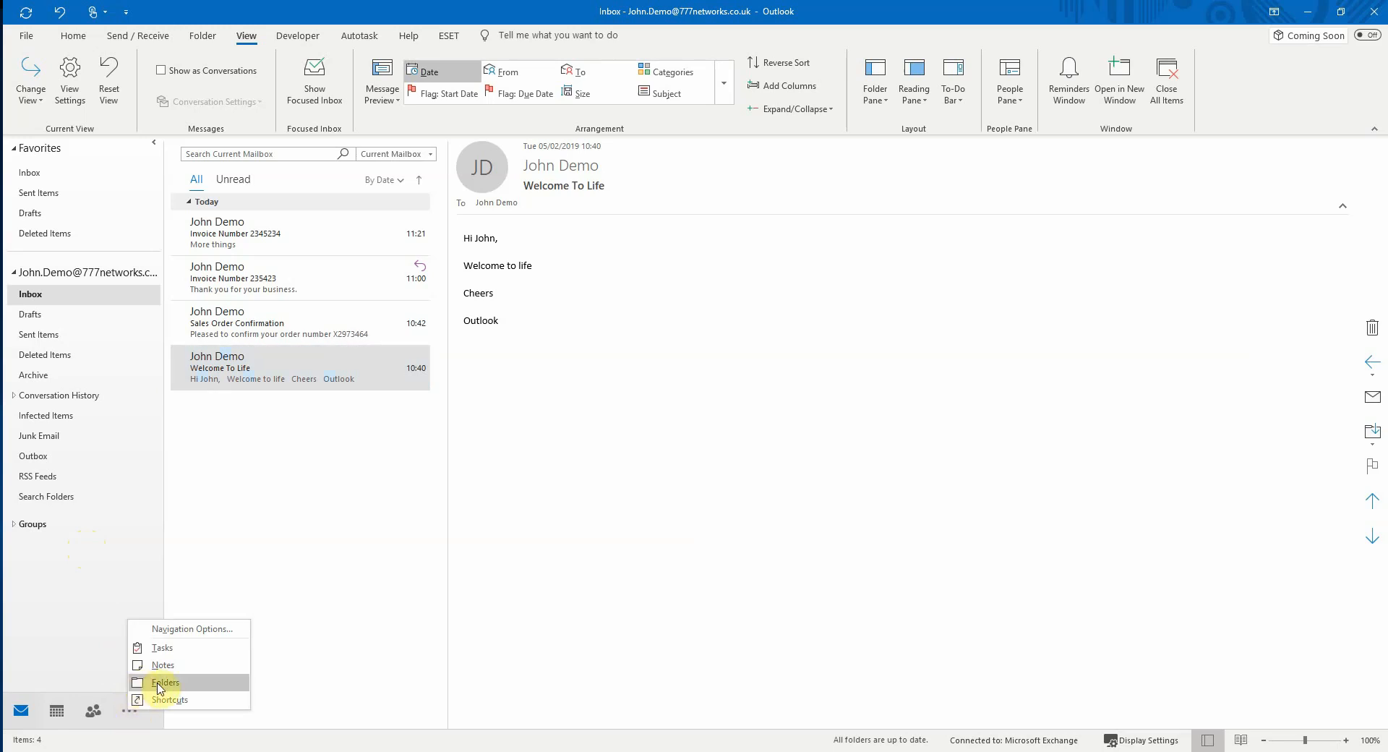
click(159, 685)
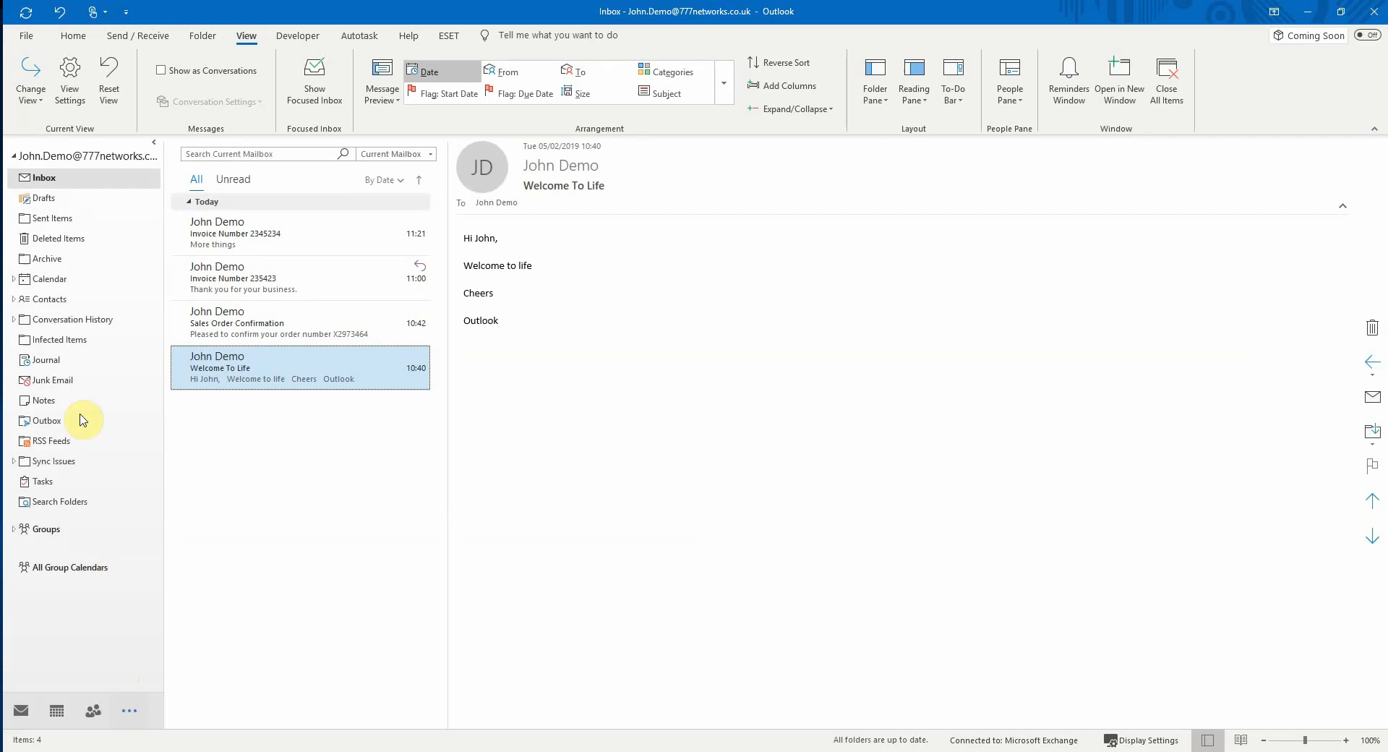
- View the Calendar and Tasks folders from the folder list, and return to the Inbox
click(45, 280)
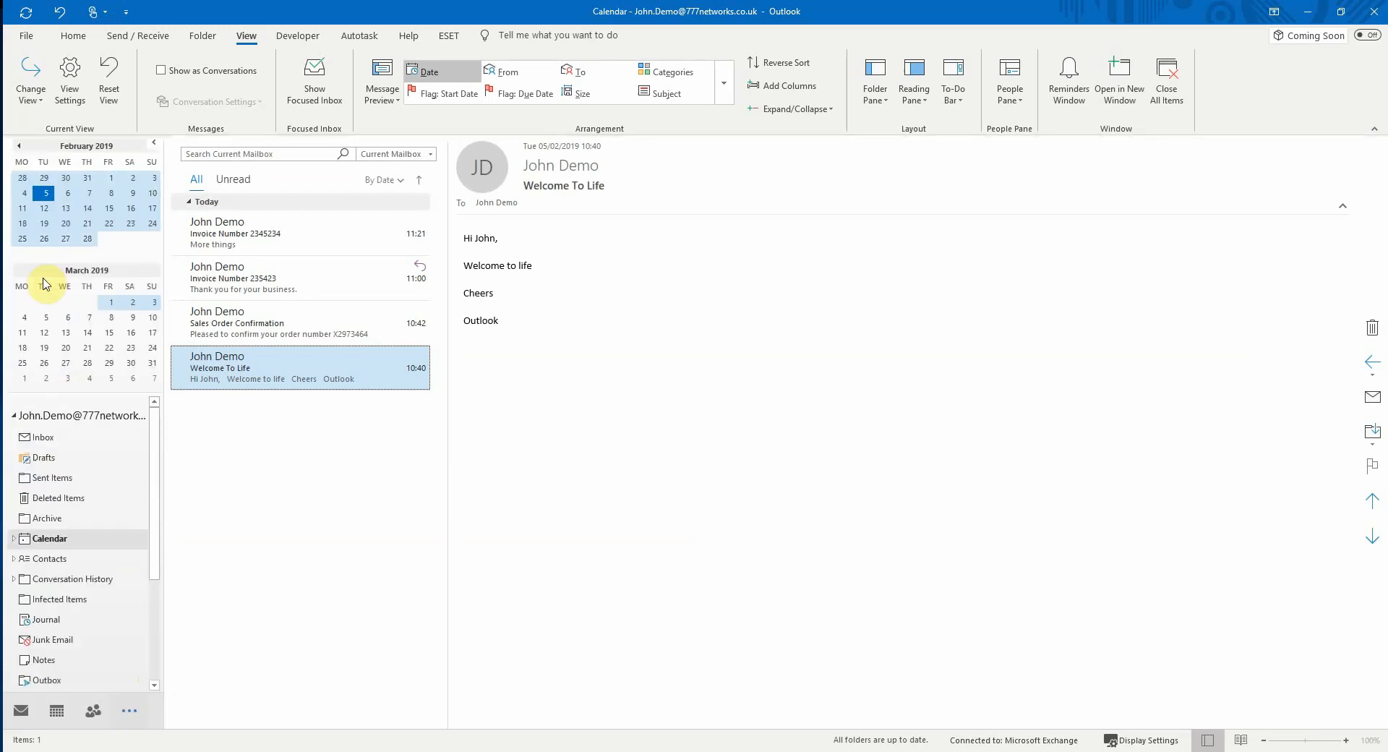
scroll(44, 655, down, 2)
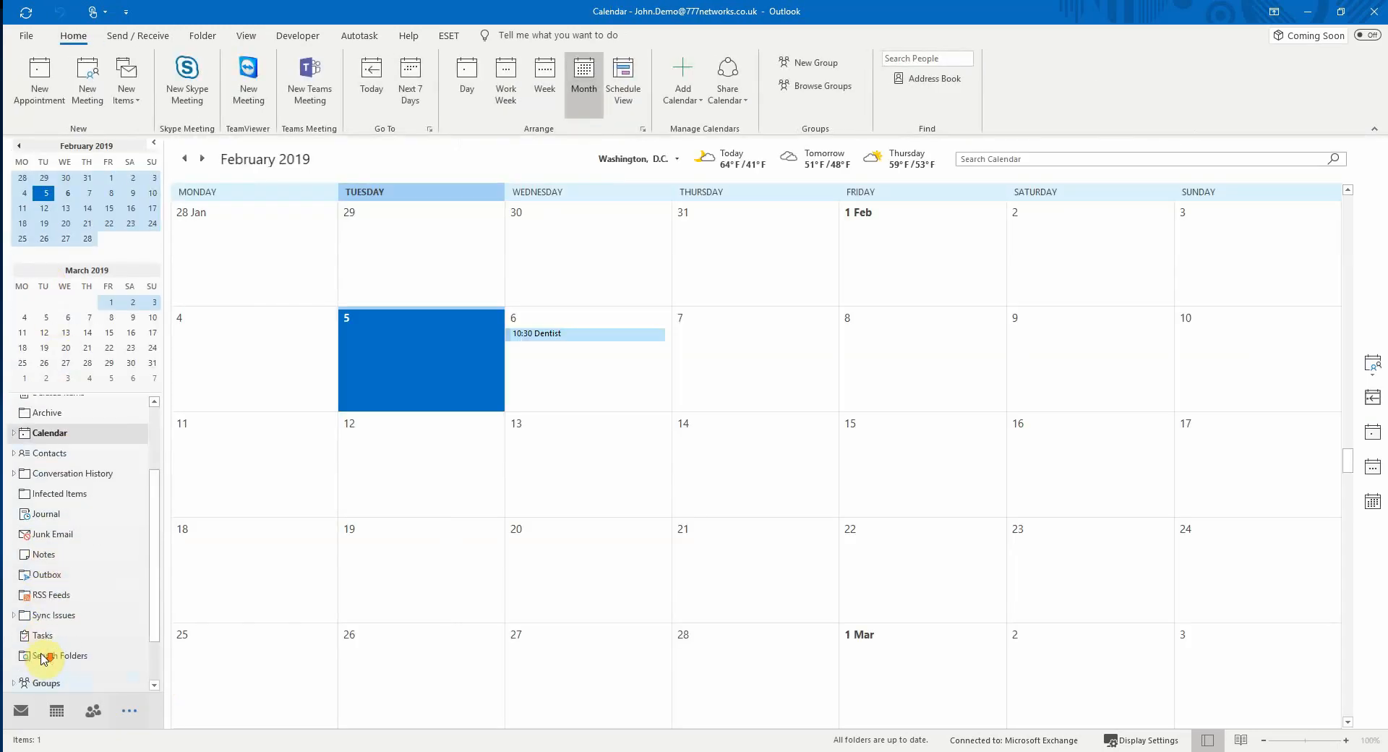
scroll(42, 654, down, 1)
click(43, 597)
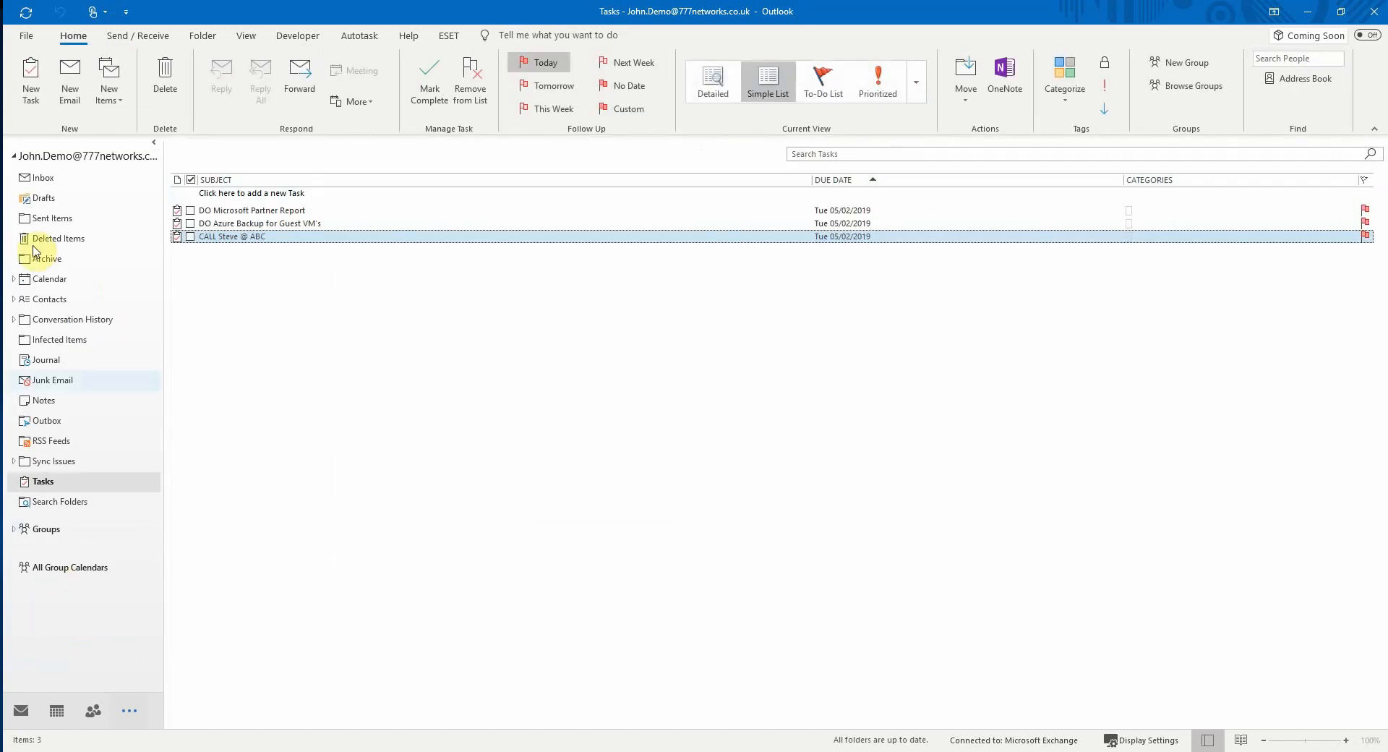
click(52, 180)
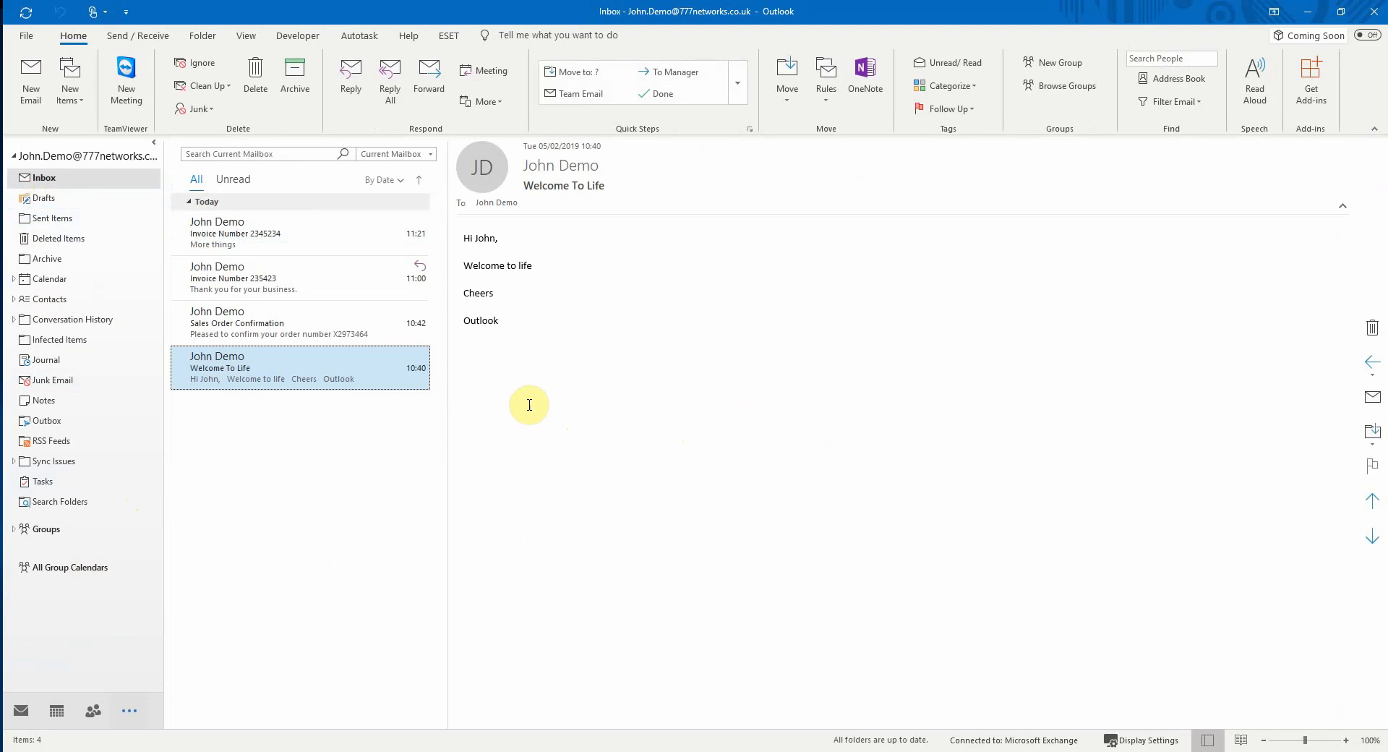
- Show Tasks and Calendar in the To-Do Bar beside the Inbox
click(243, 39)
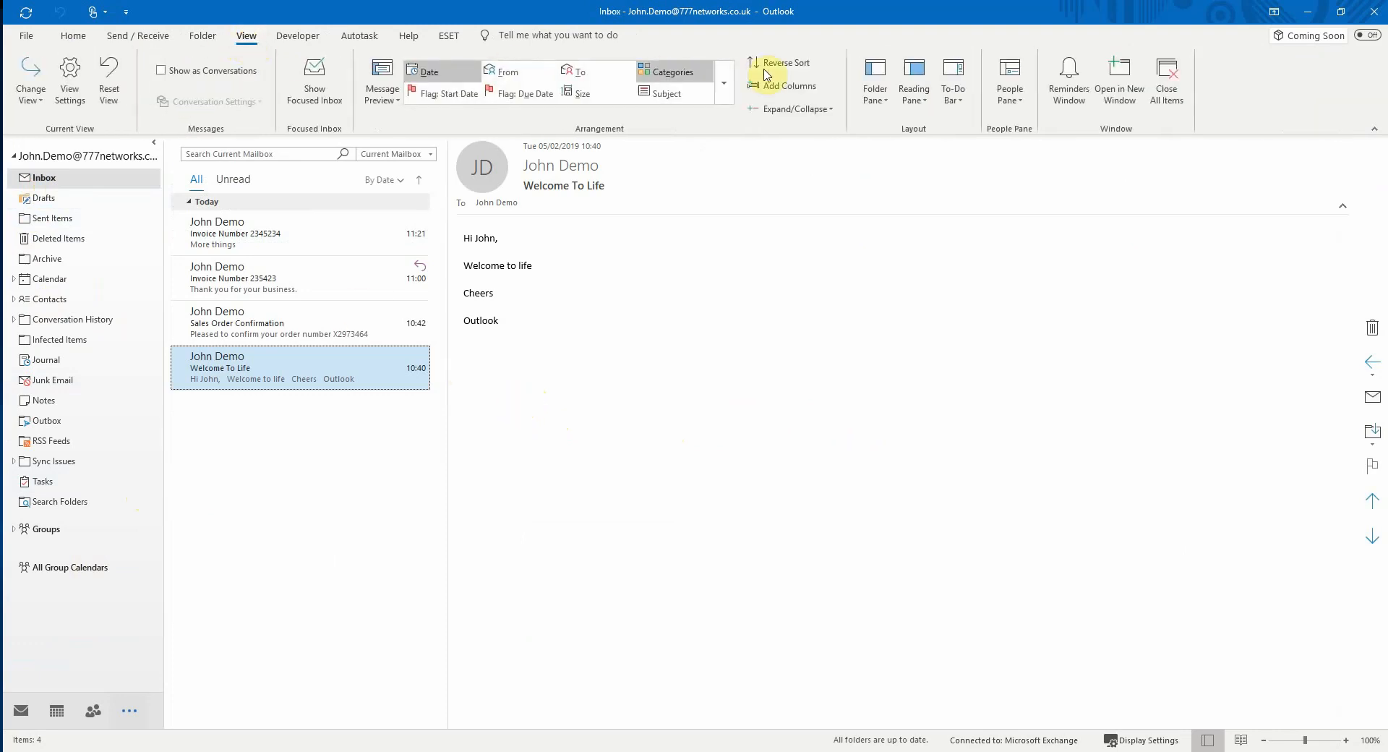
click(959, 90)
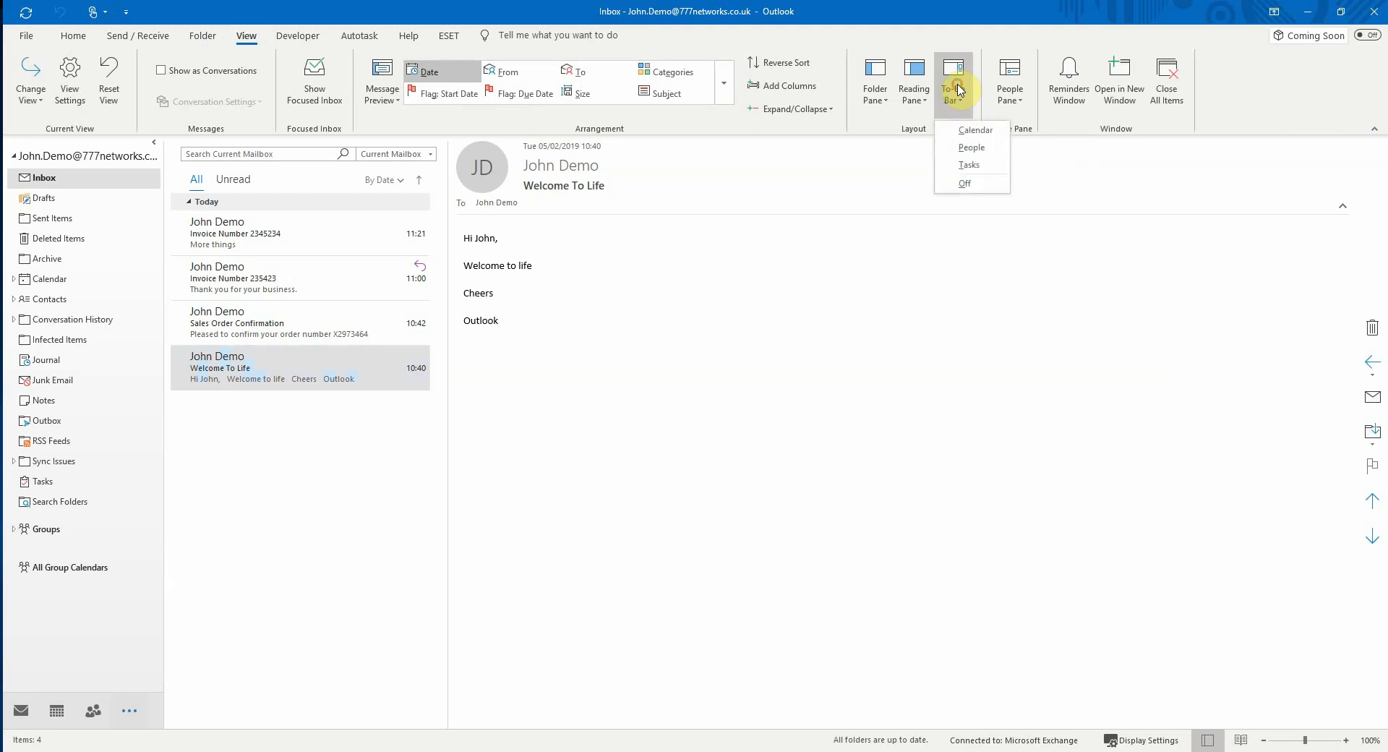
click(968, 164)
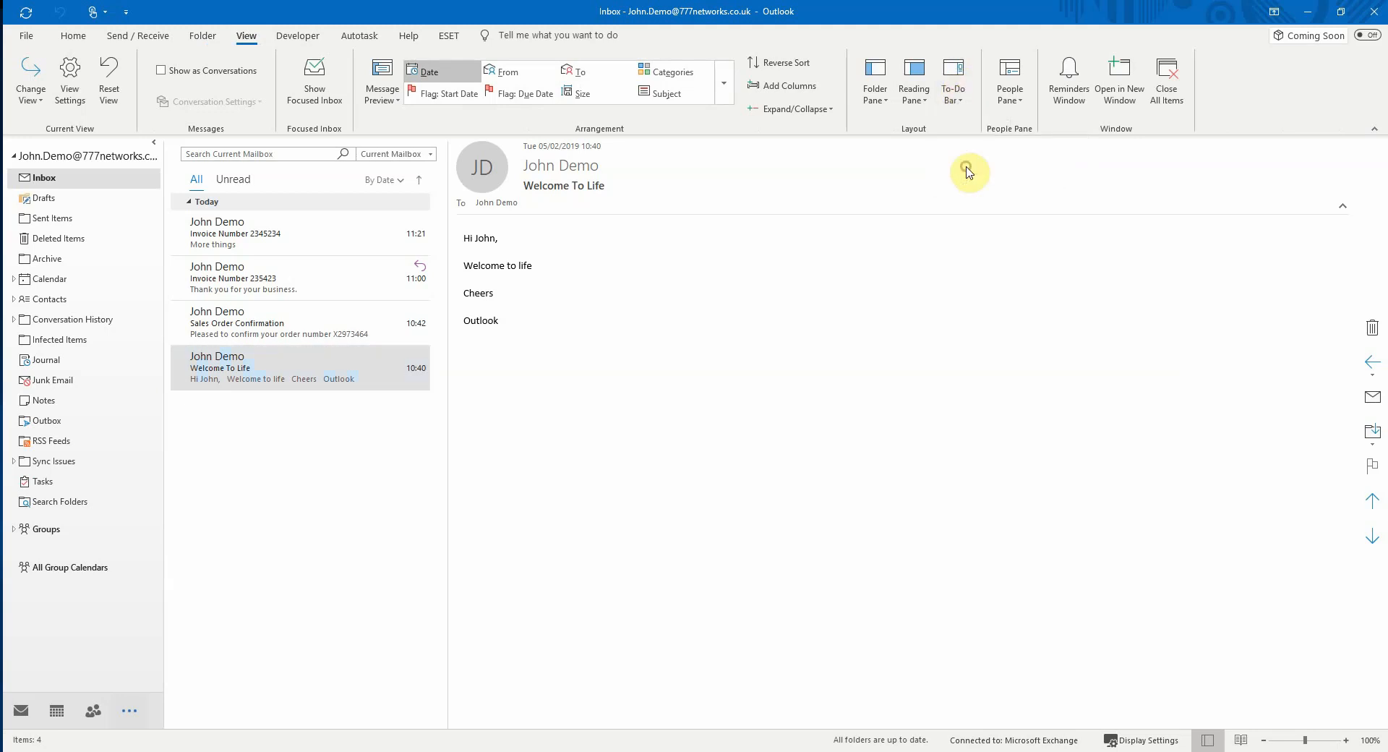
click(953, 94)
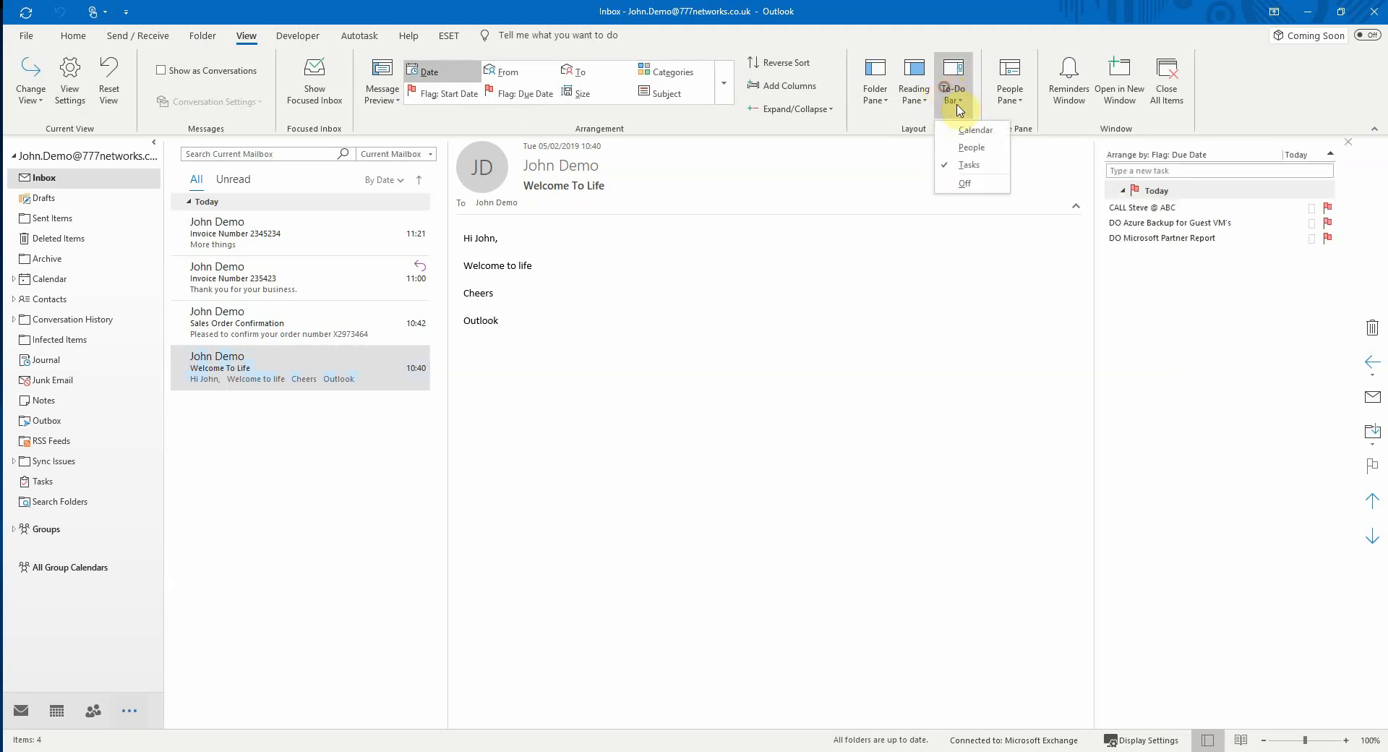
click(971, 132)
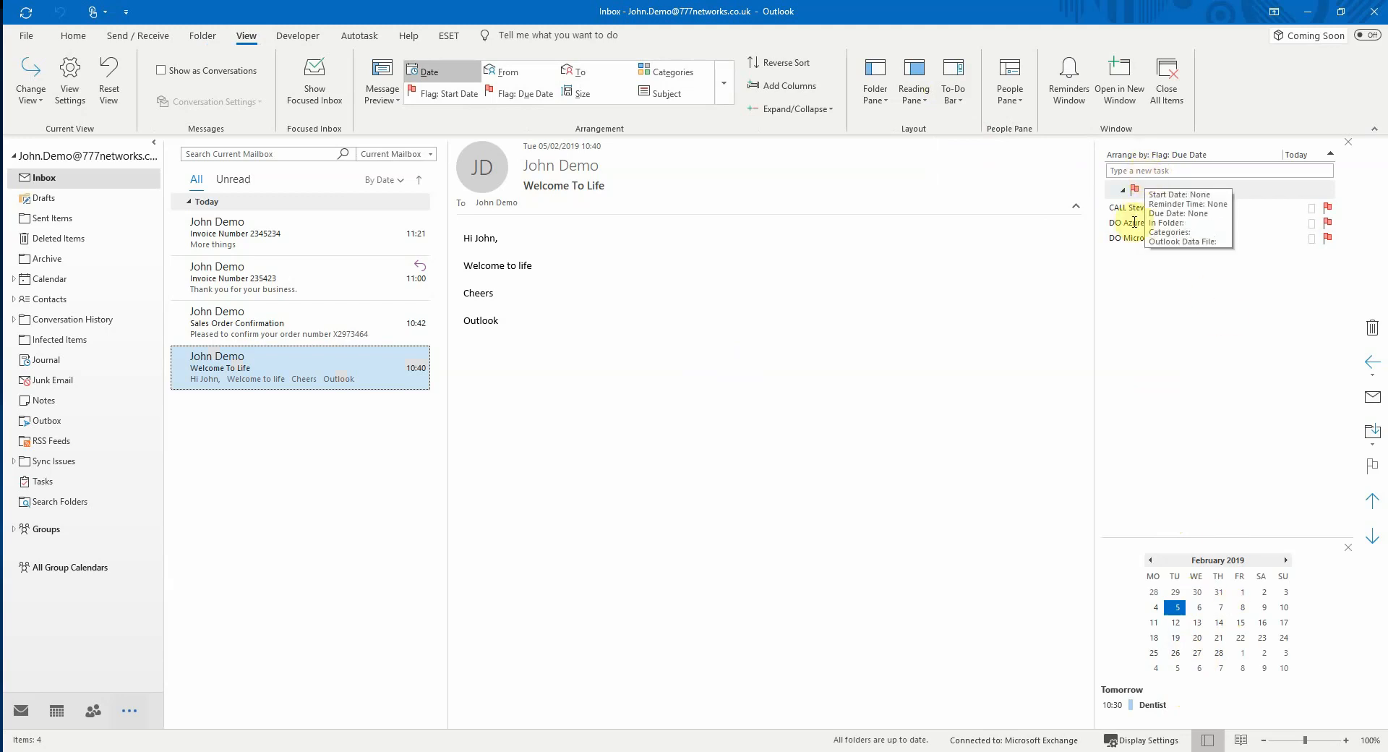
- Add a new task in the To-Do Bar to CALL the contact by first name "re Outlook"
click(1126, 172)
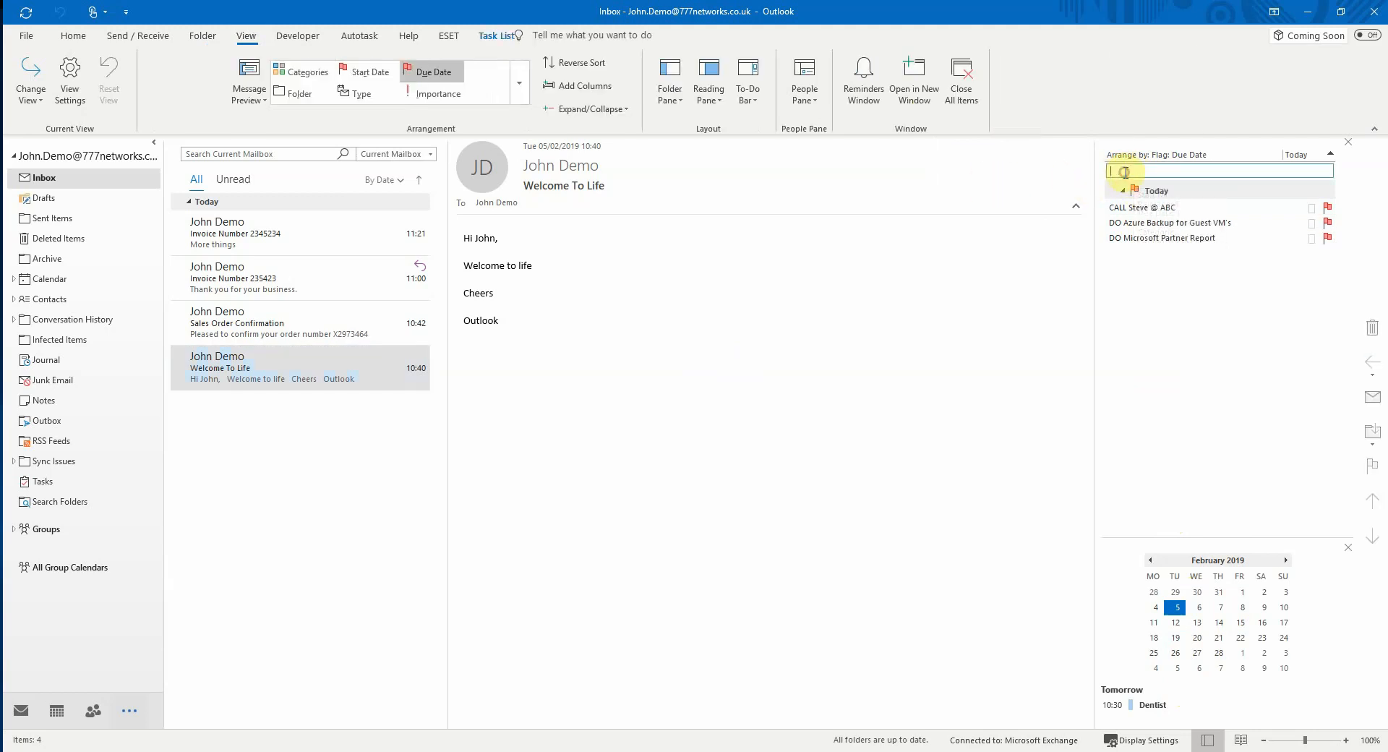
text(CA)
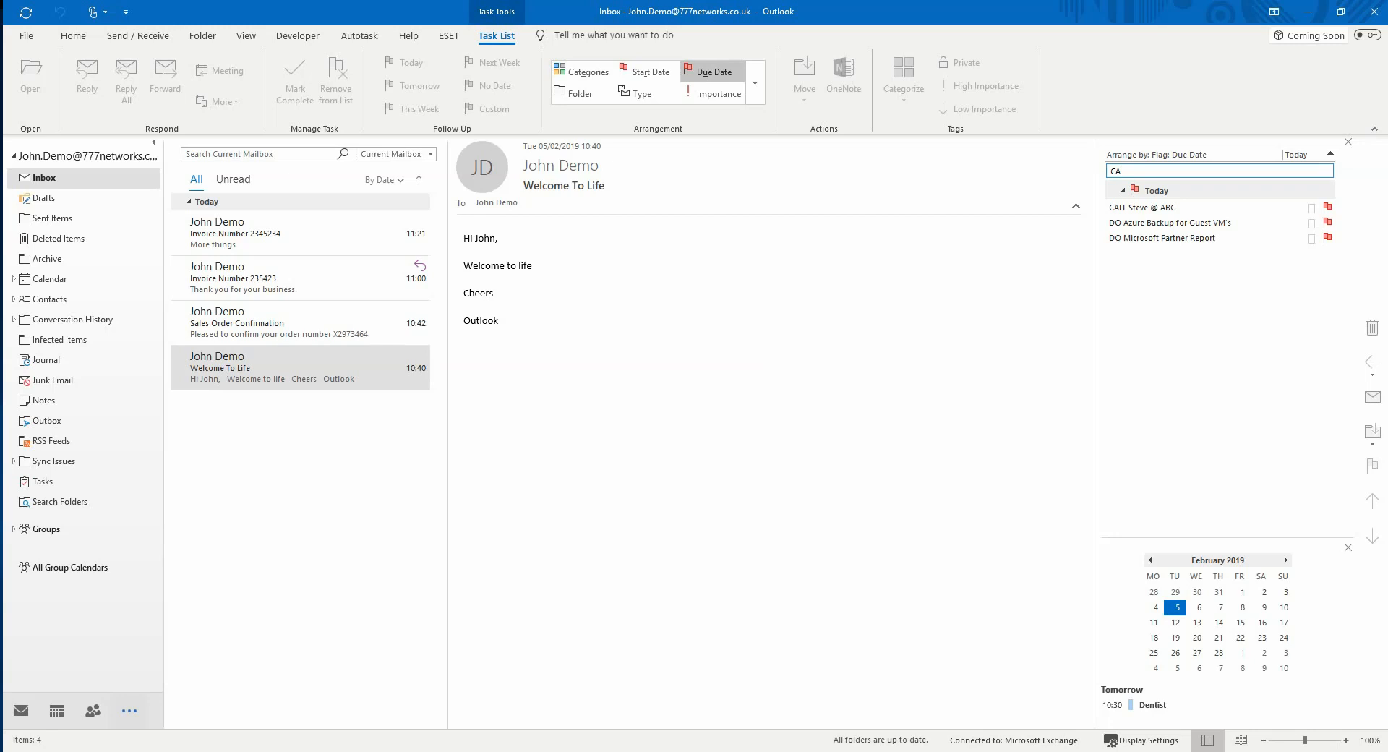
text(LL Adam re Outlook)
key(Return)
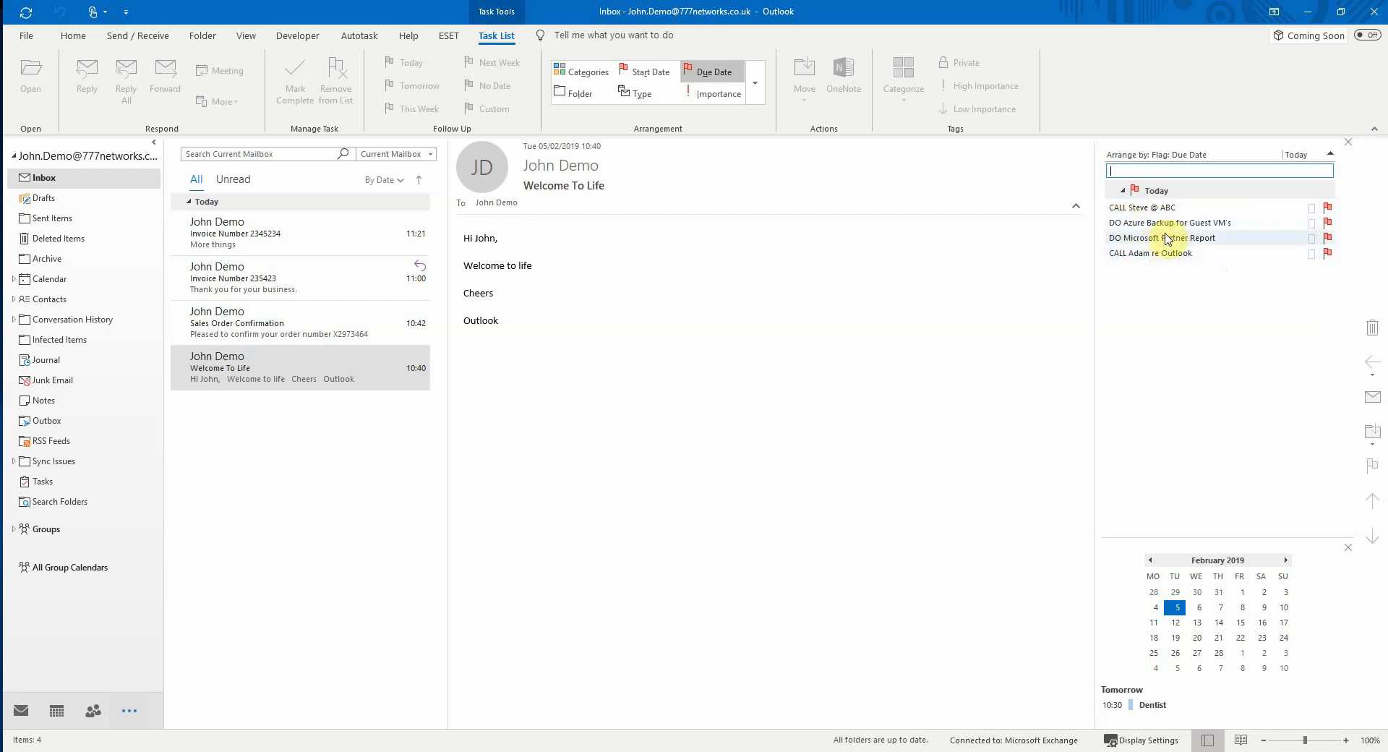
- Flag the Sales Order Confirmation email for follow-up tomorrow
right_click(307, 324)
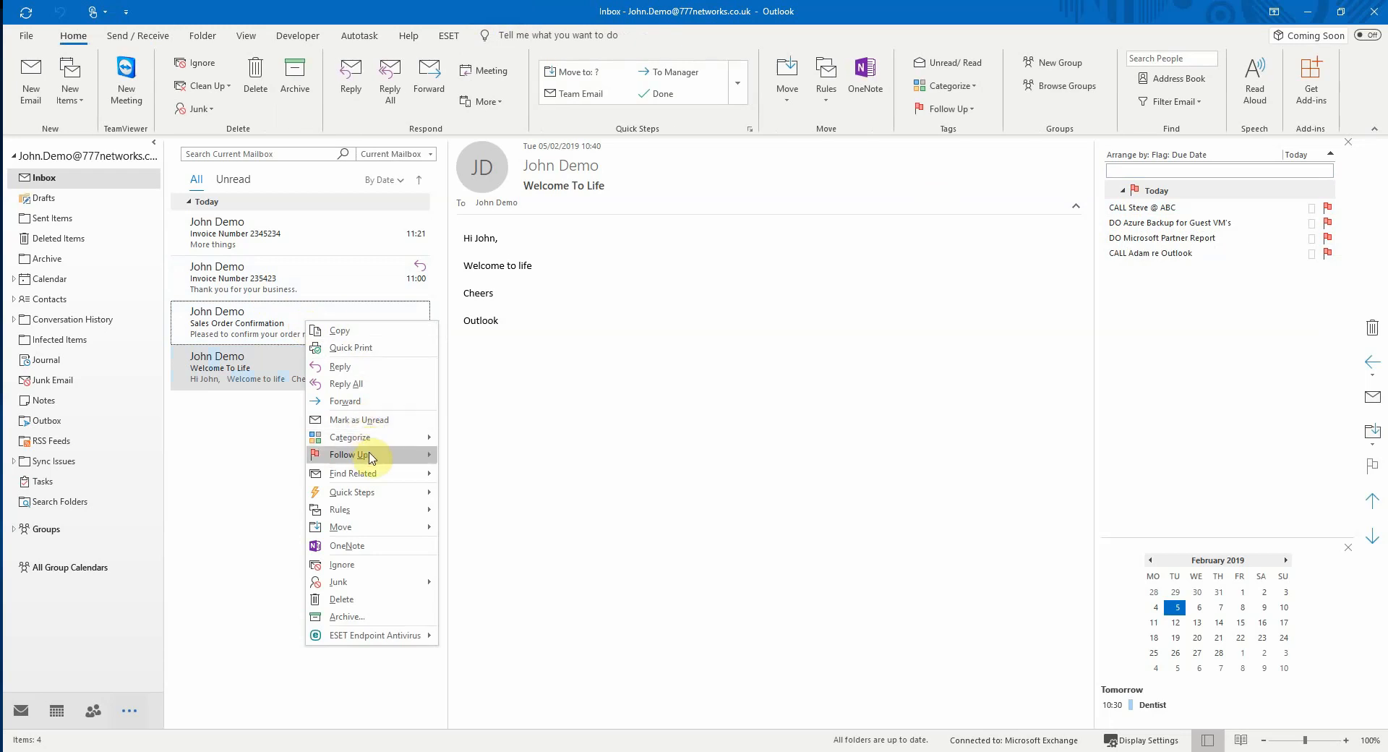
mouse_move(419, 456)
click(480, 473)
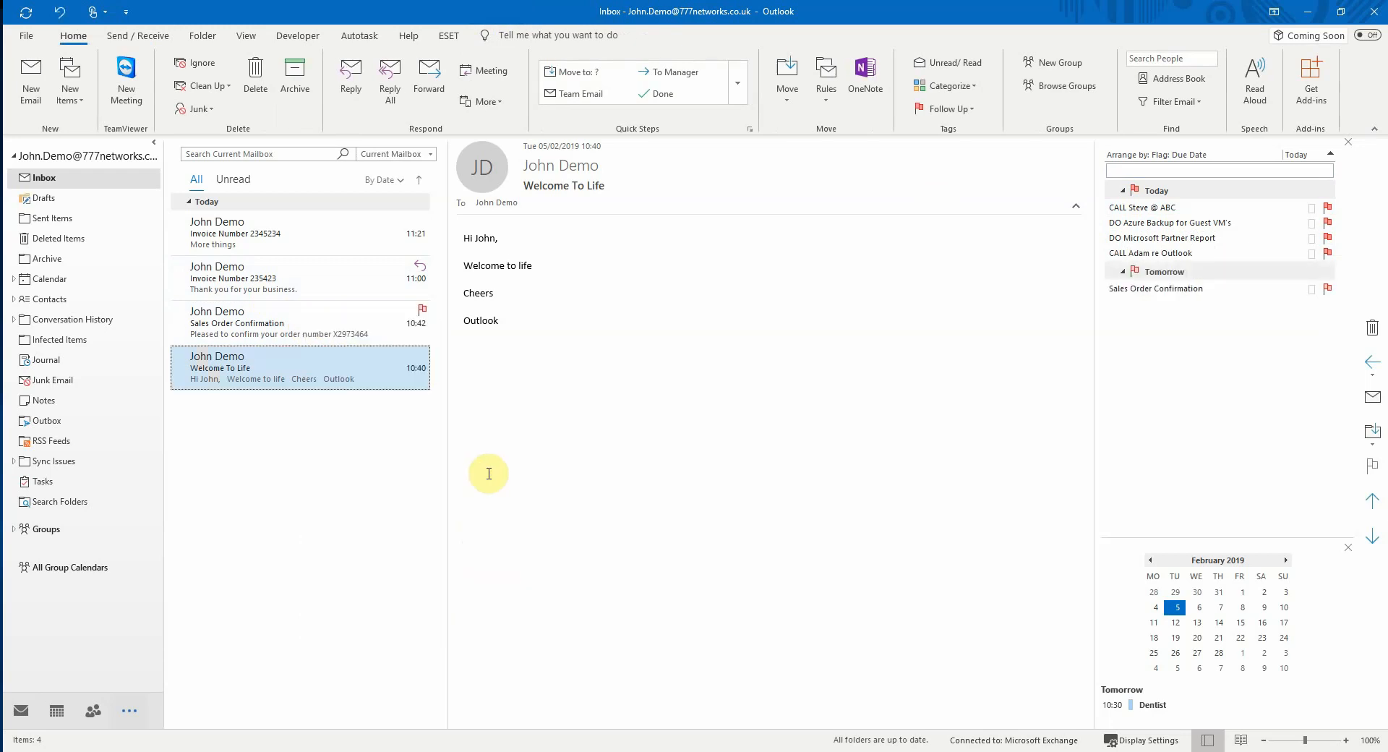
- Mark the task "DO Azure Backup for Guest VM's" as complete in the To-Do Bar
mouse_move(1149, 297)
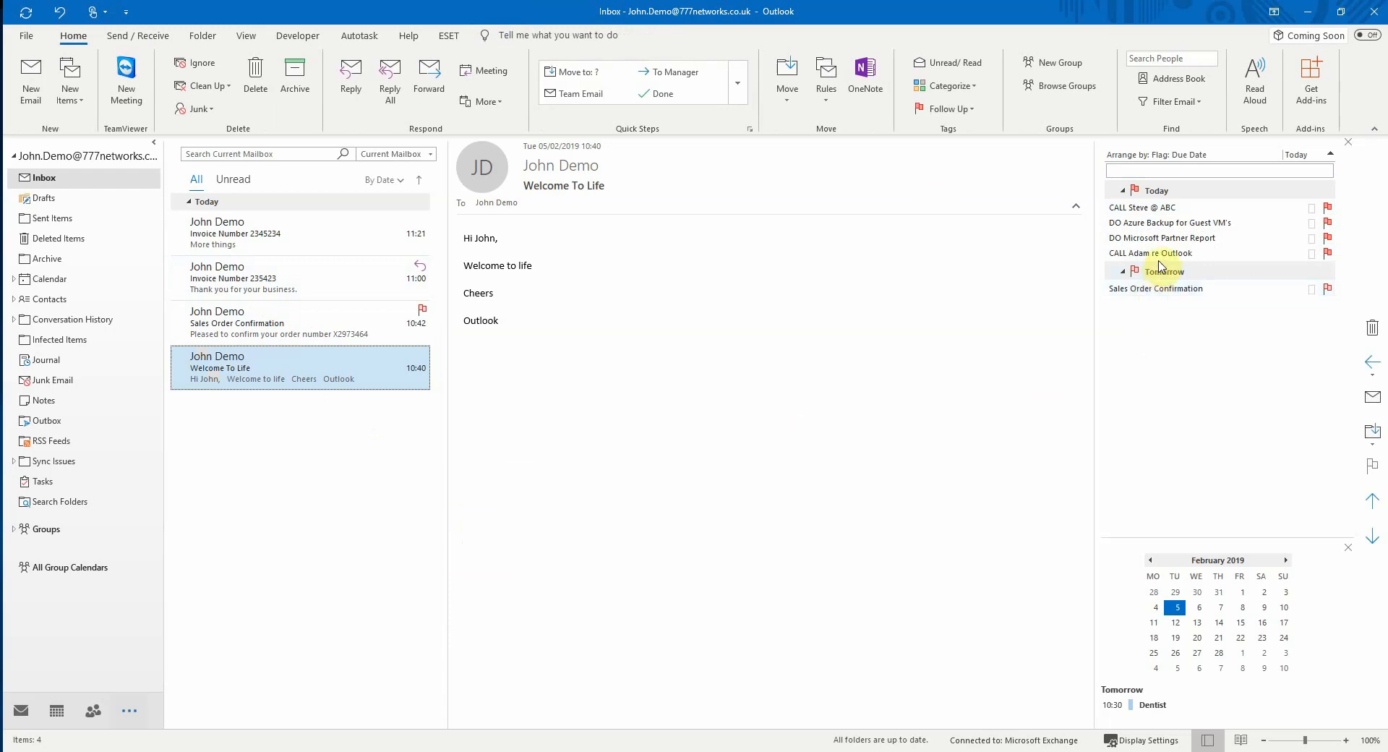
mouse_move(1169, 233)
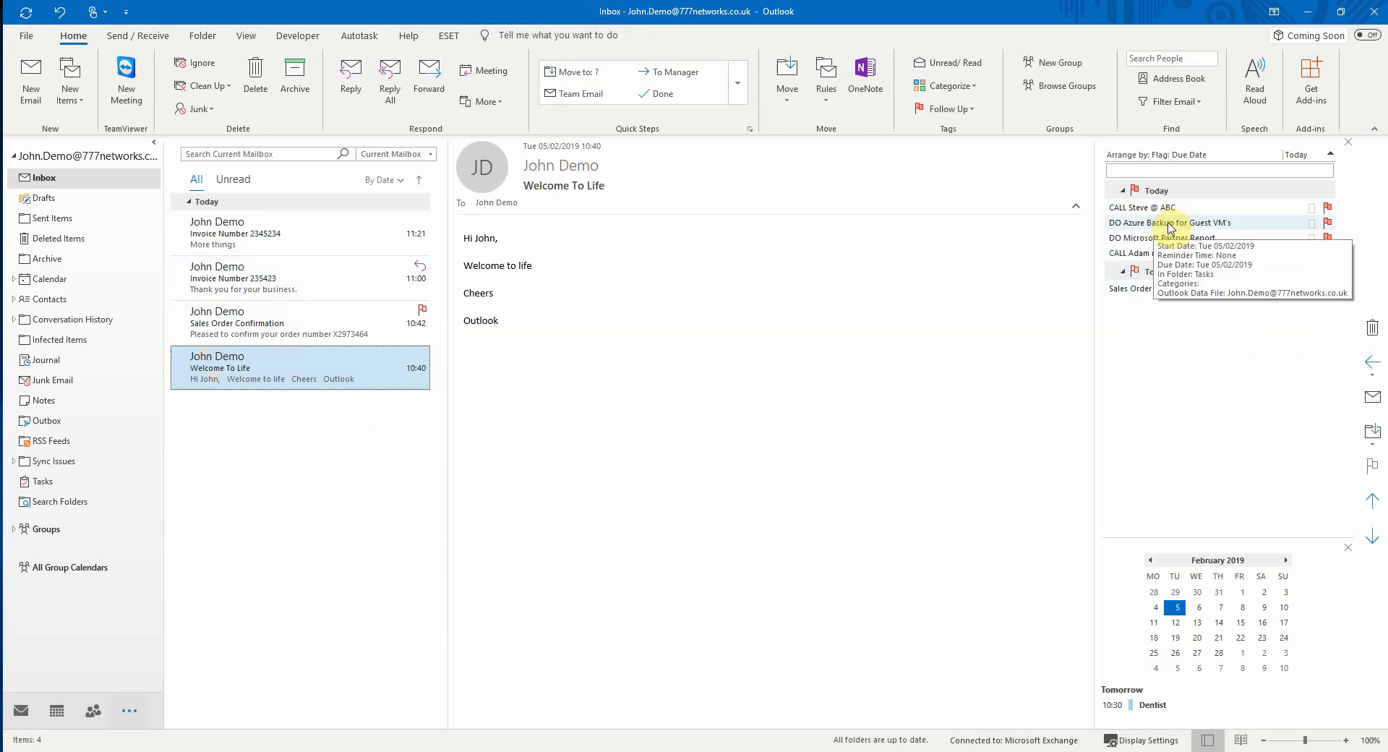
right_click(1171, 228)
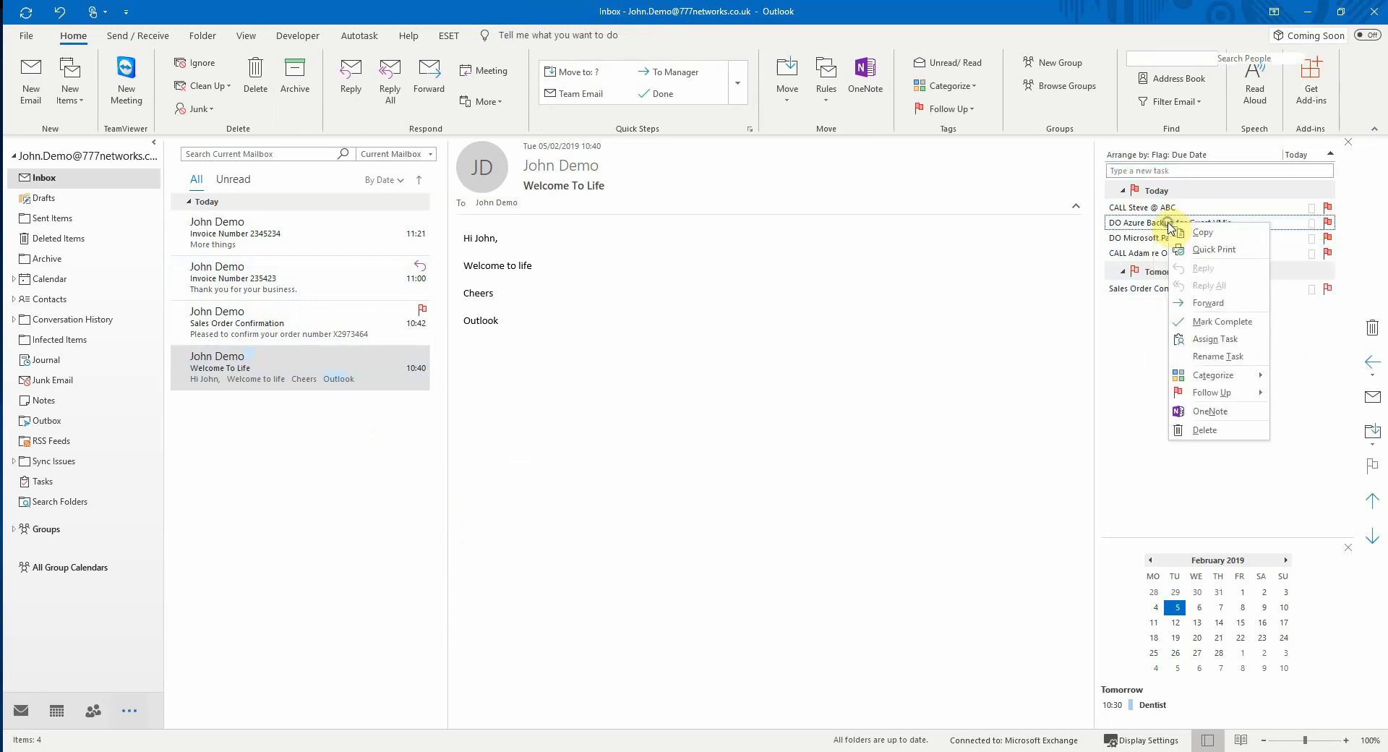
click(1209, 324)
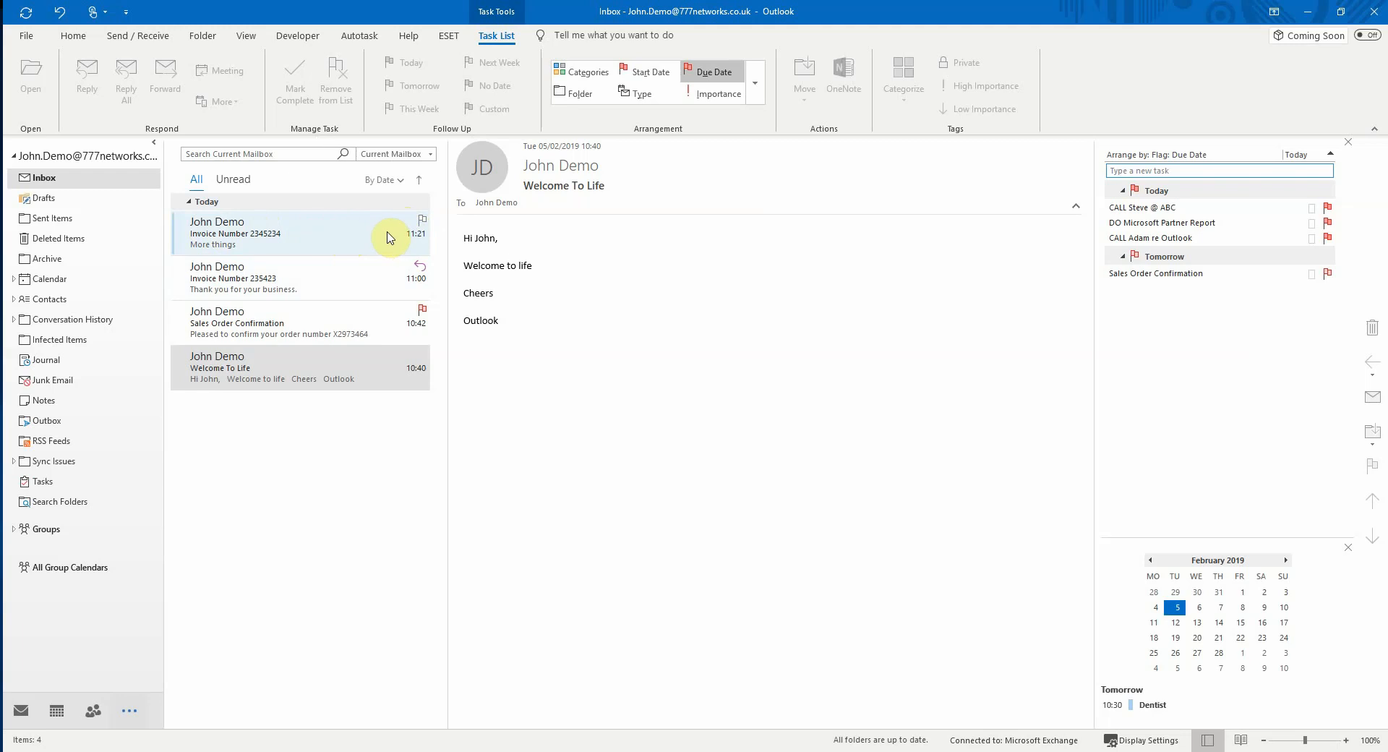
- Set the Reading Pane to Bottom so messages open below the email list
click(246, 36)
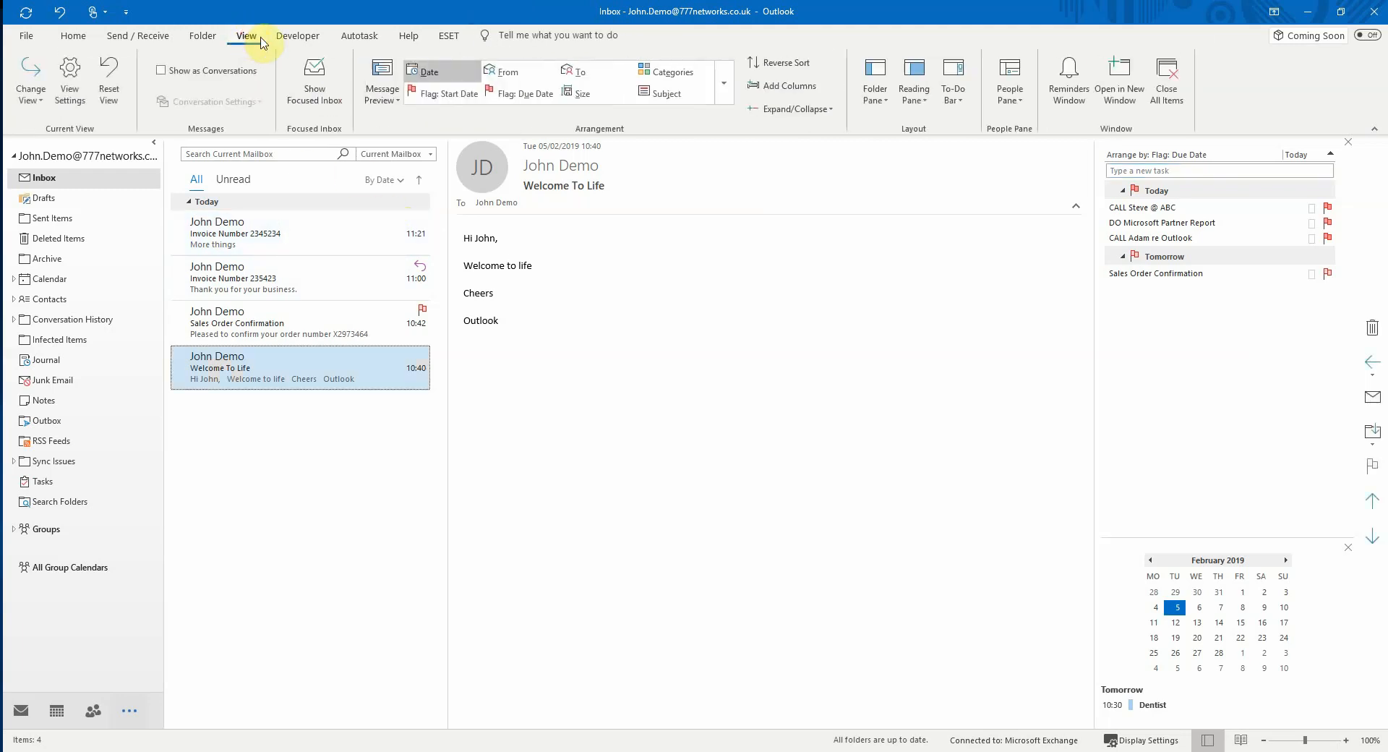
click(915, 94)
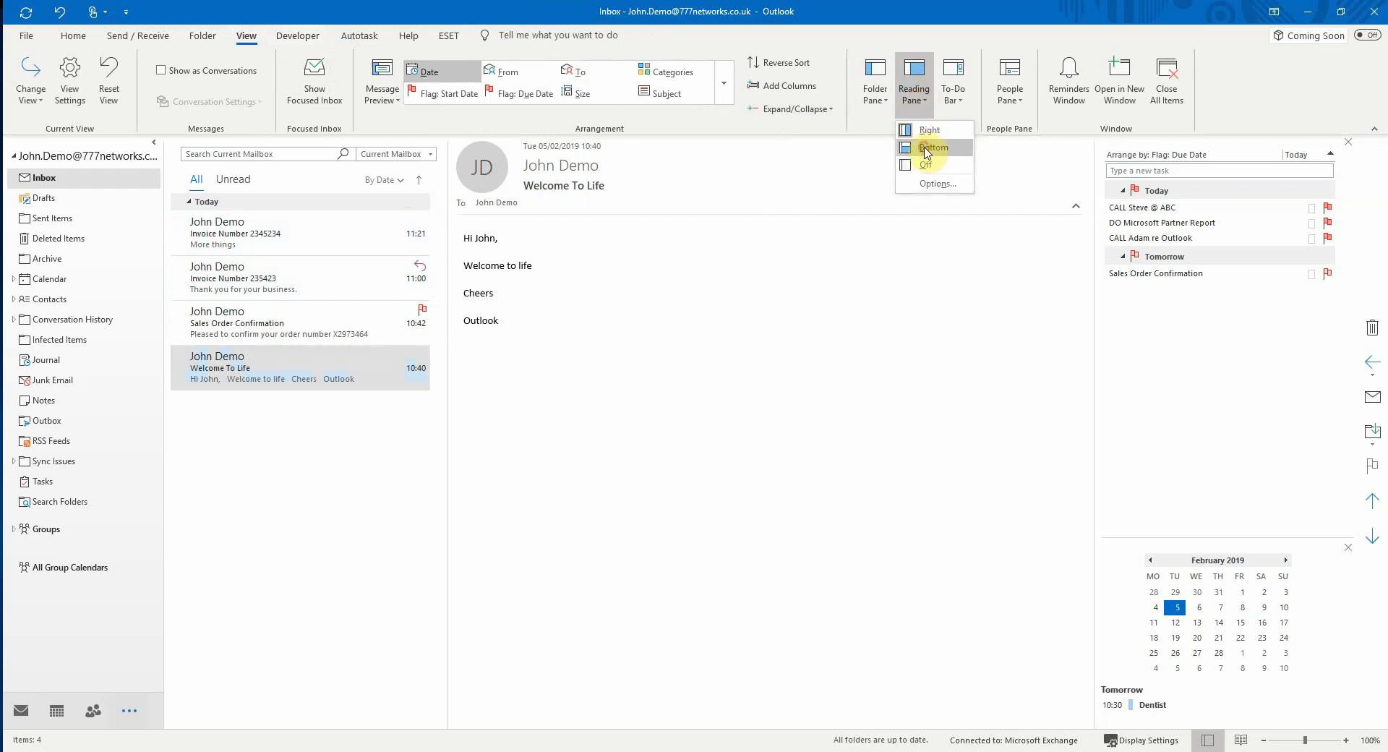
click(926, 148)
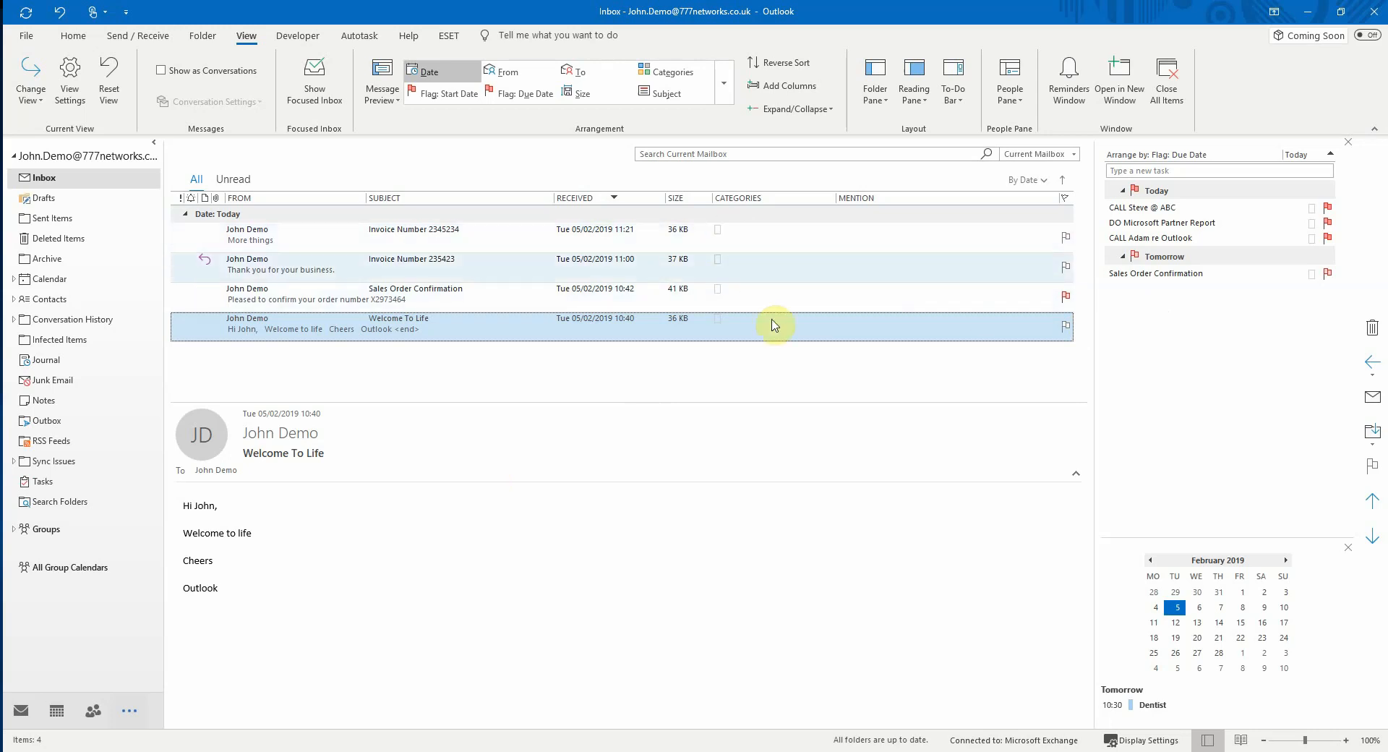
- Rename the red color category to ACTION in the full list of color categories
right_click(747, 230)
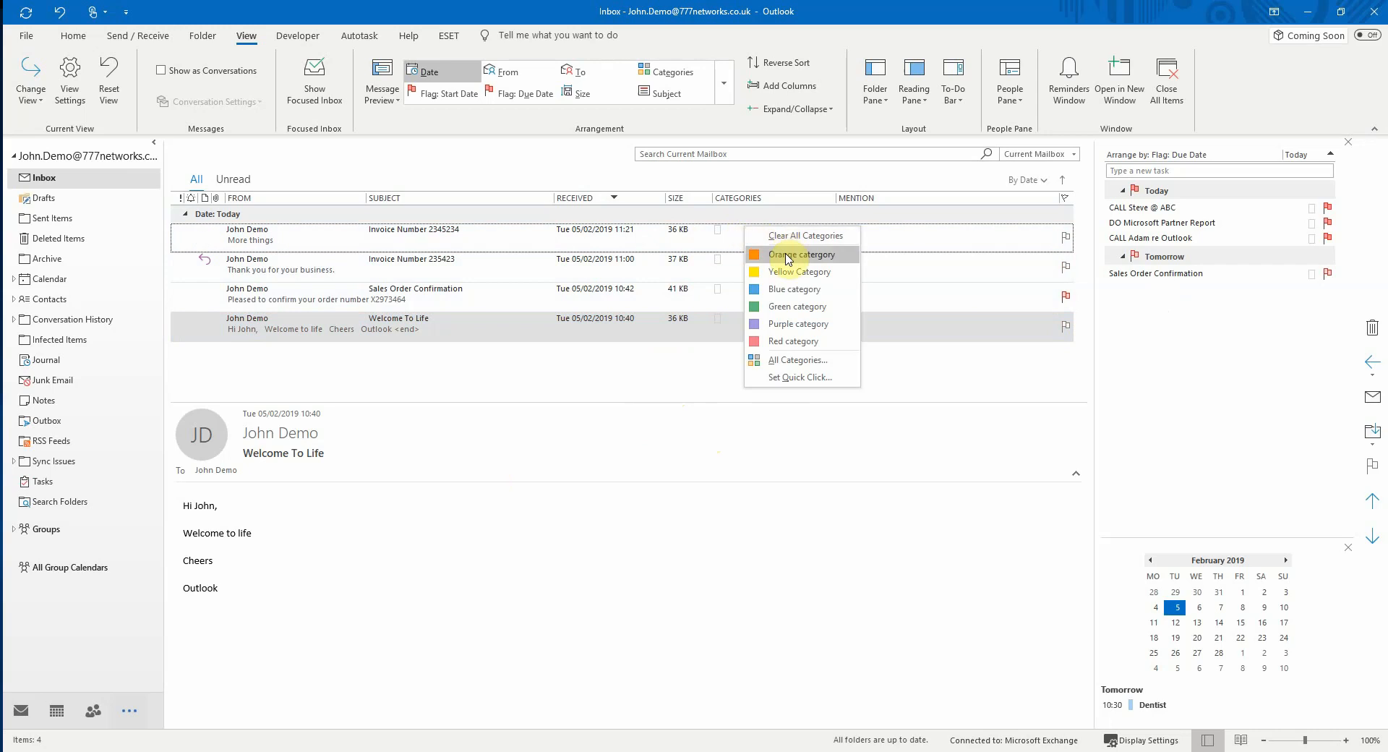
click(799, 362)
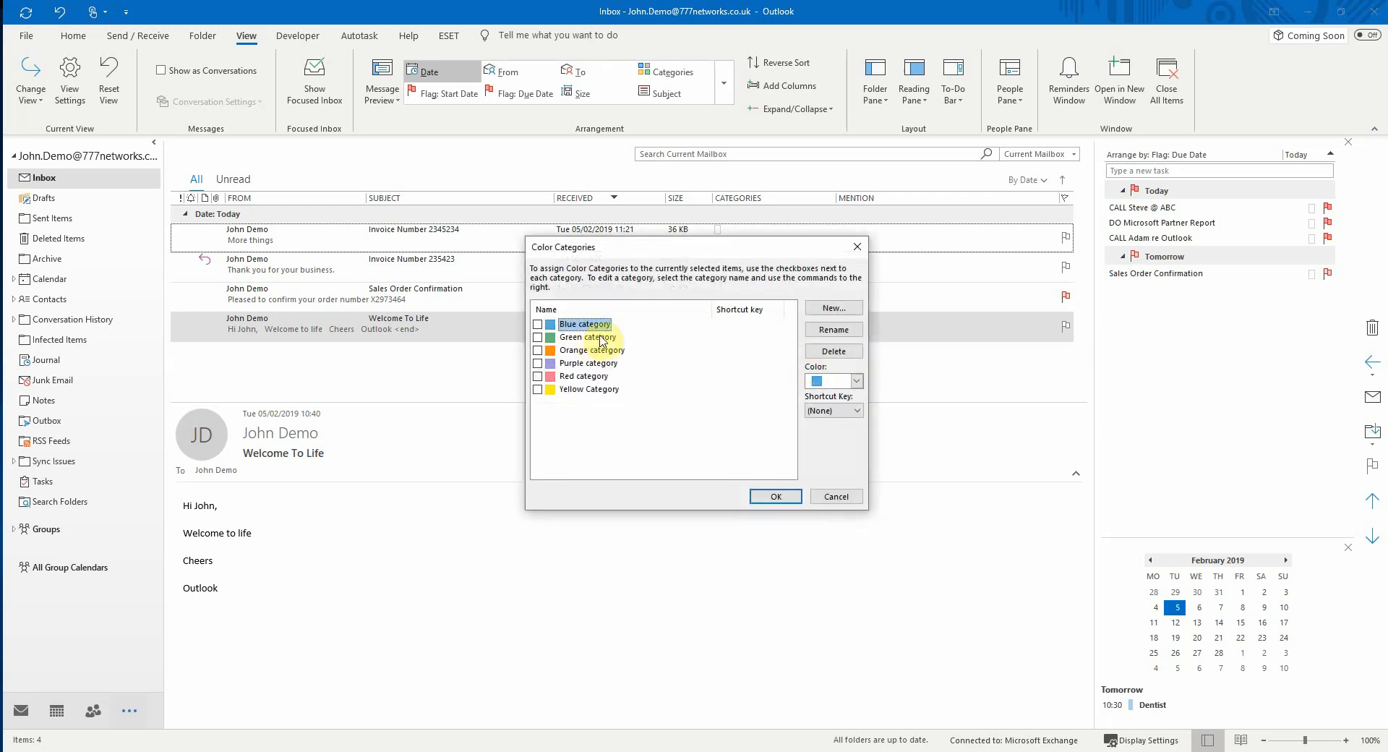
click(582, 377)
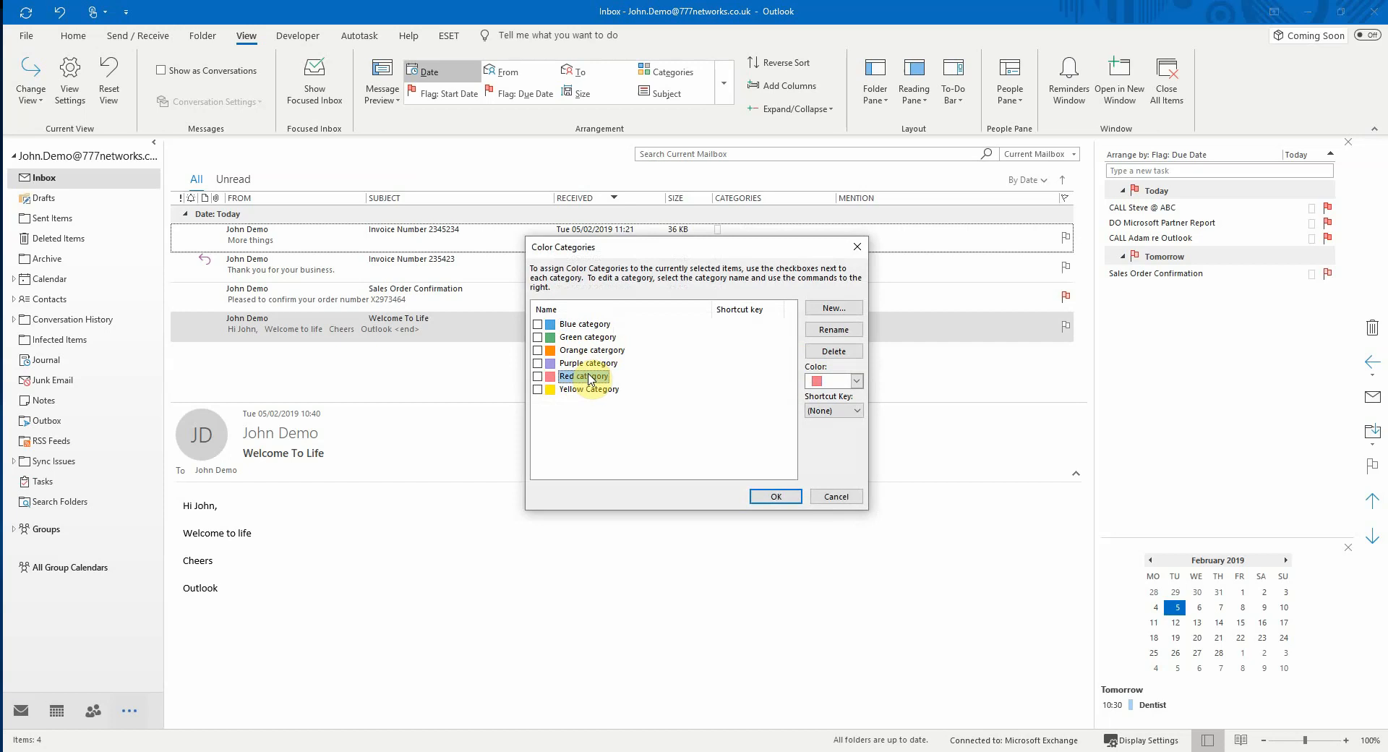
click(585, 378)
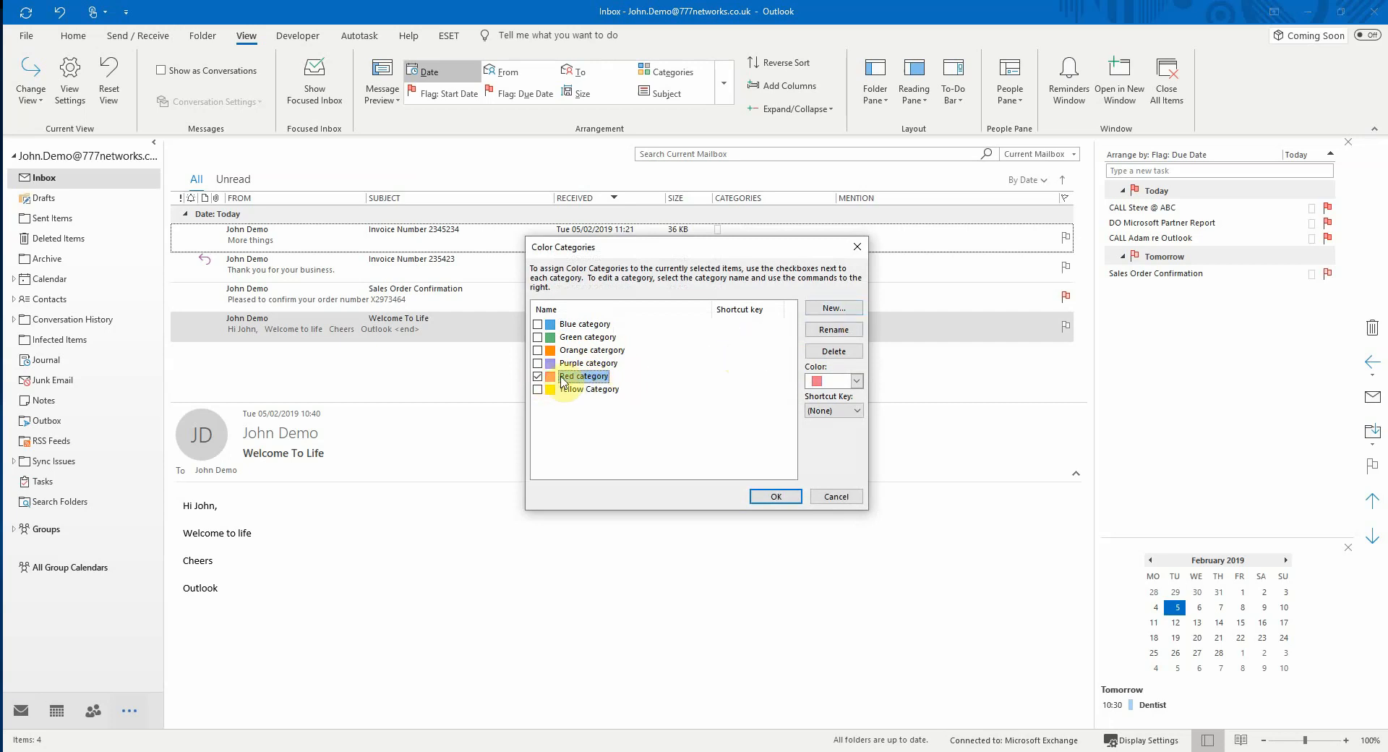
click(832, 331)
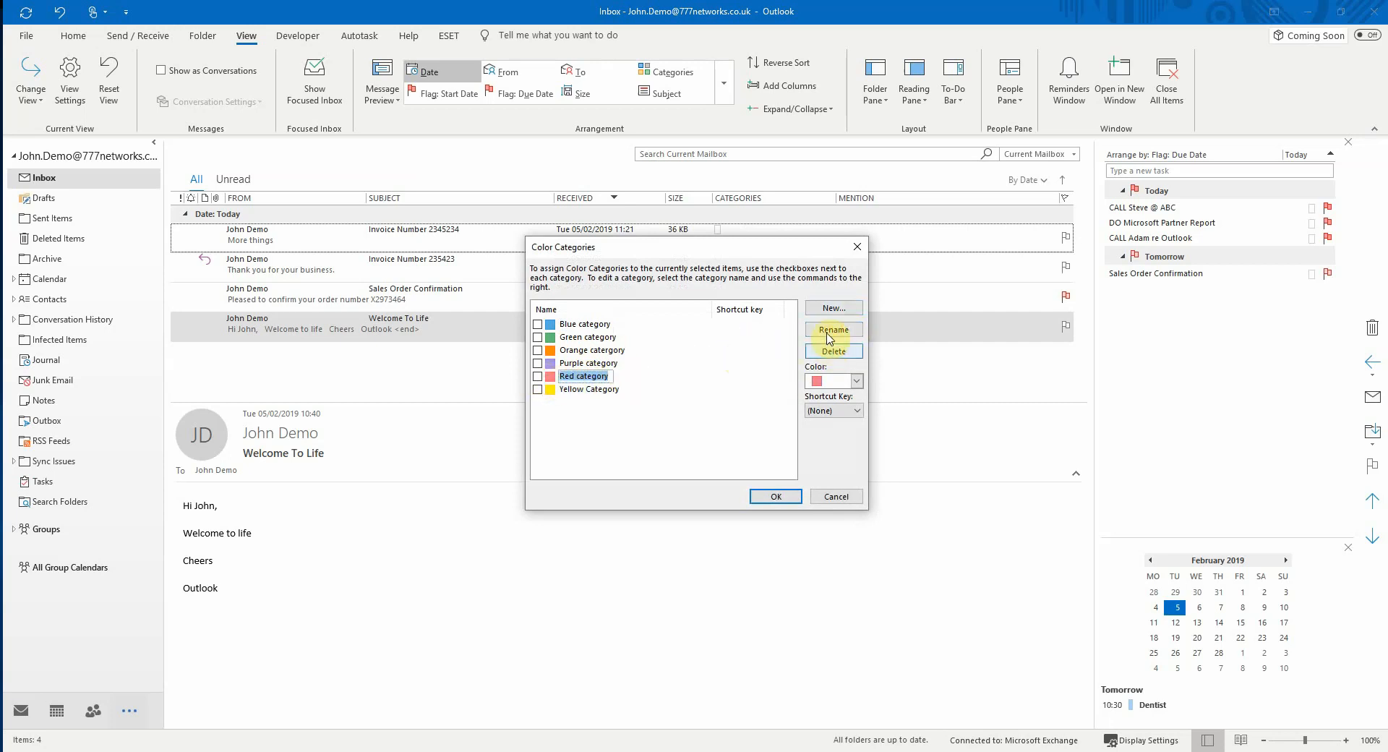
text(AC)
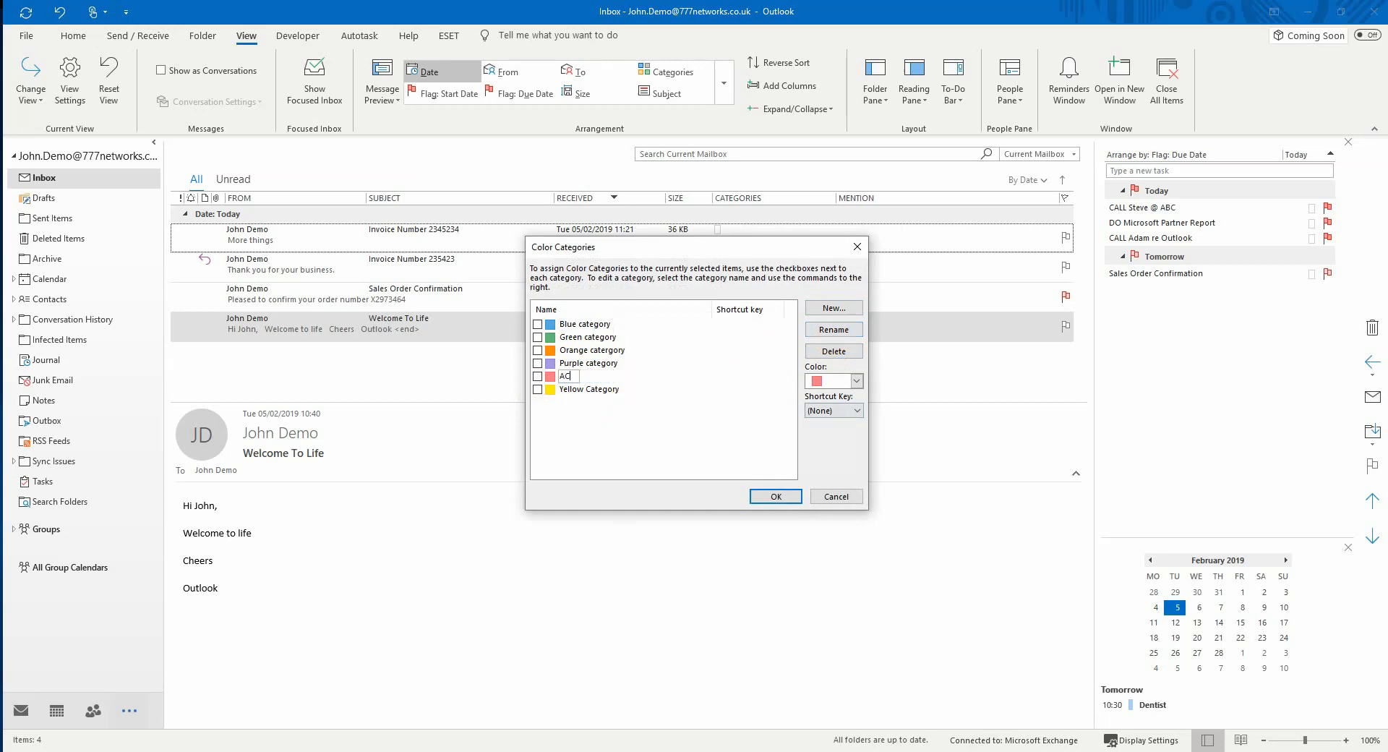
text(TION)
- Rename the orange color category to DISCUSS and apply the category changes
click(580, 351)
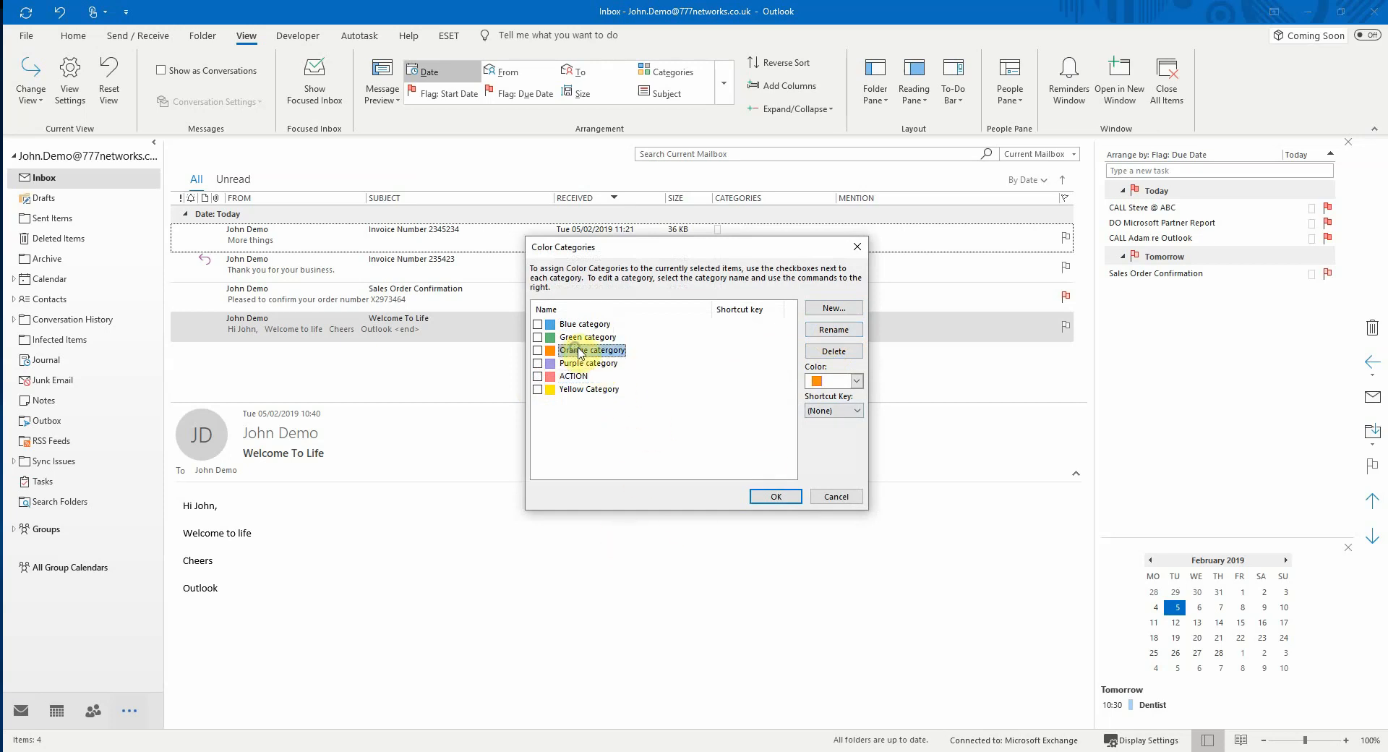
click(834, 329)
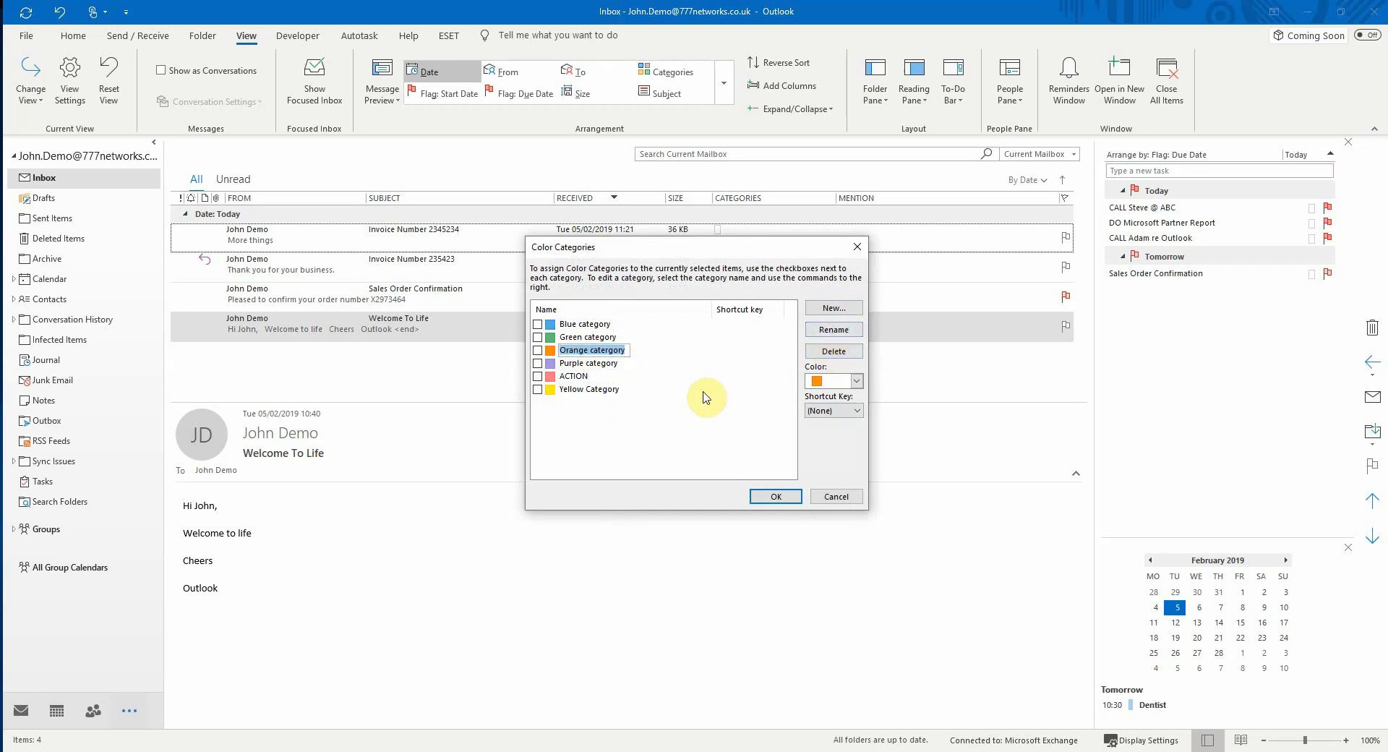
text(DISCUSS)
click(776, 496)
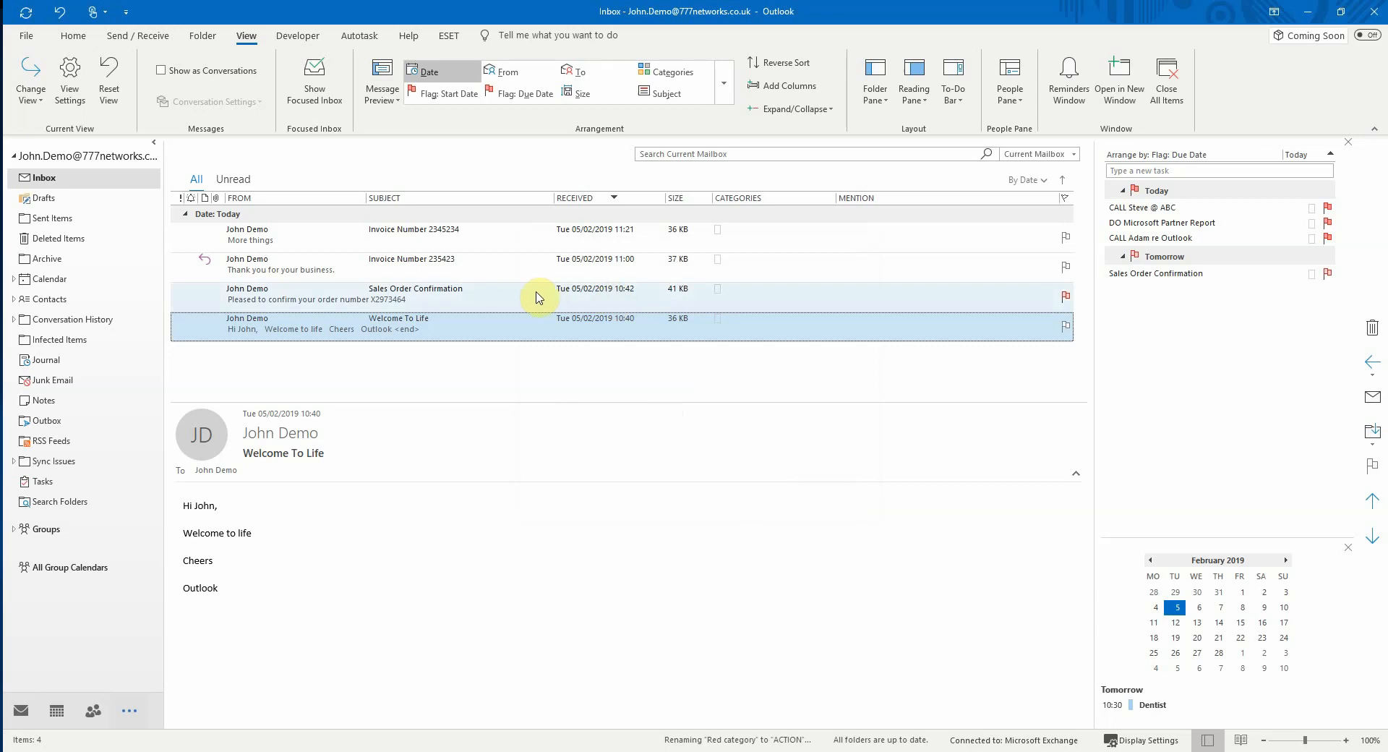
- Assign the ACTION category to the Invoice Number 2345234 email and DISCUSS to the Invoice Number 235423 email
click(720, 236)
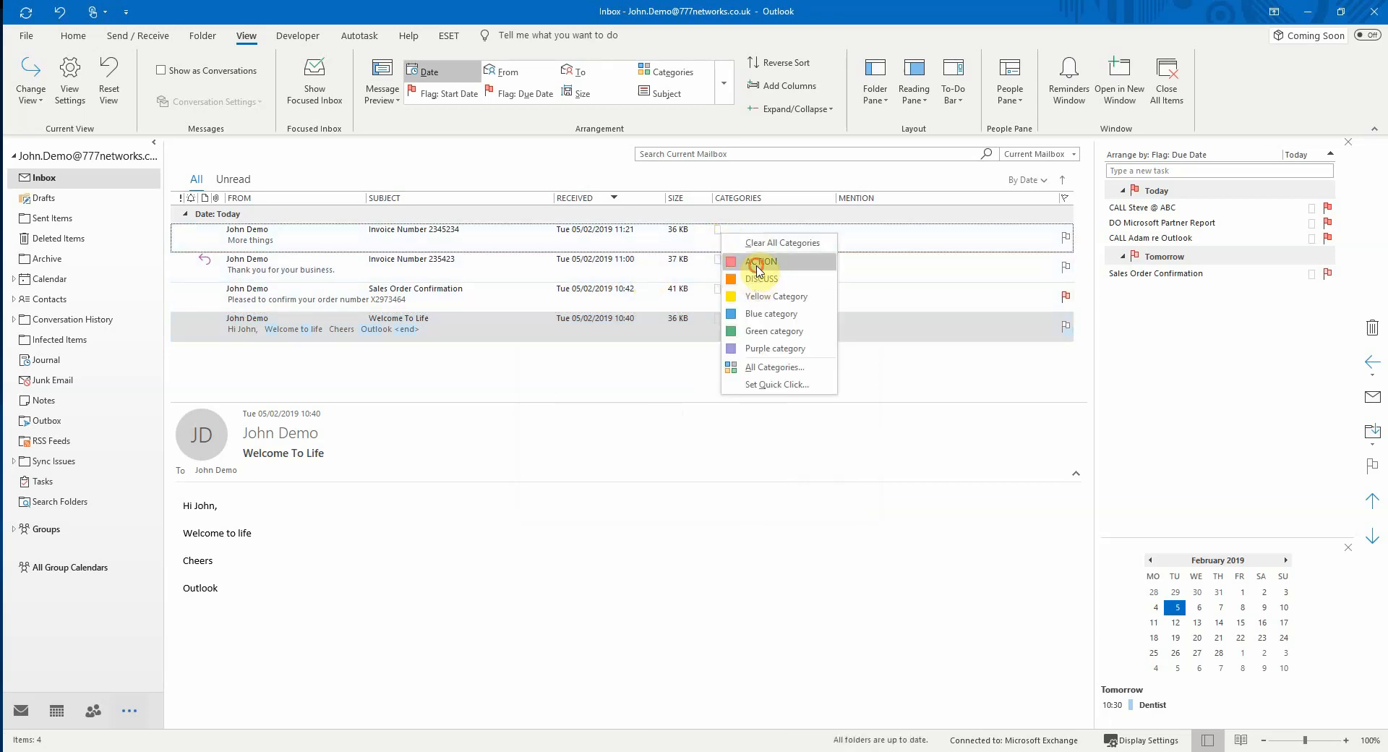
click(756, 266)
right_click(752, 268)
click(790, 315)
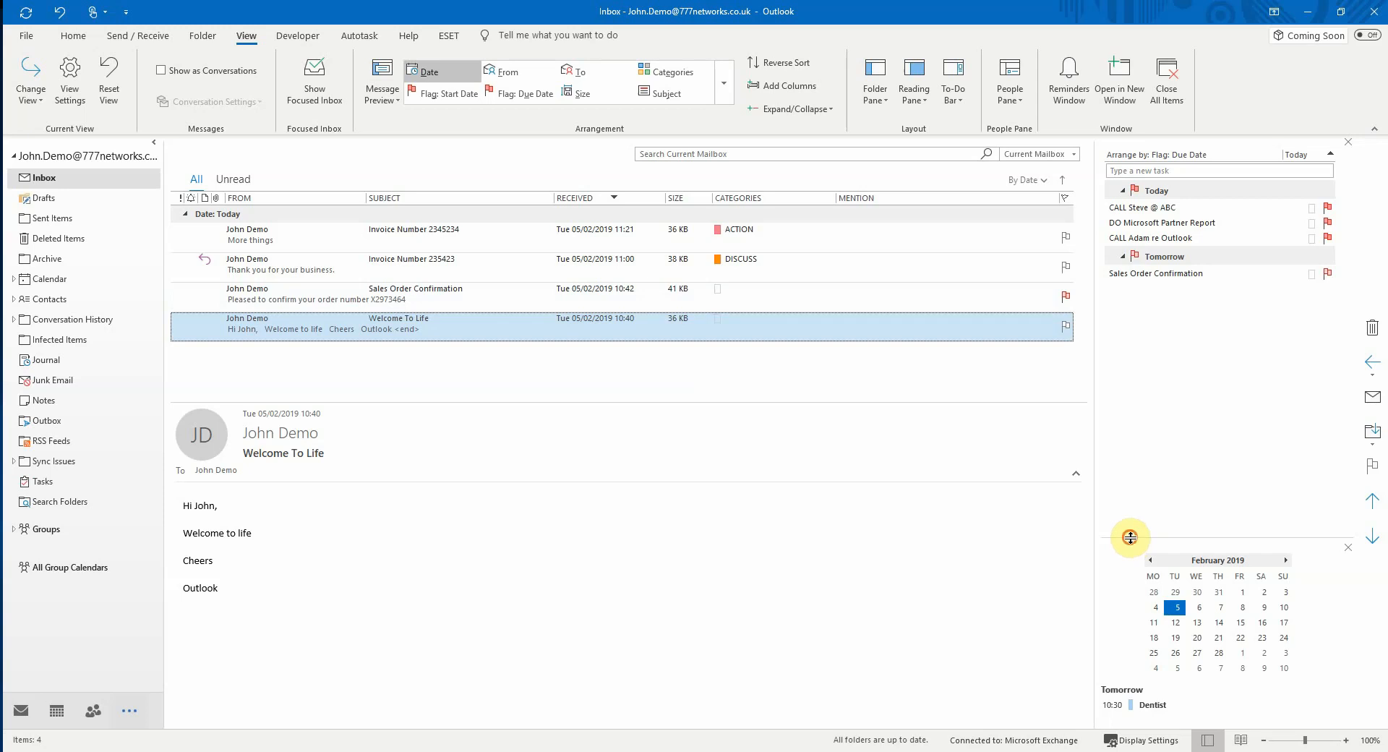
- Enlarge the calendar section of the To-Do Bar by raising the divider below the task list
drag(1129, 539, 1126, 467)
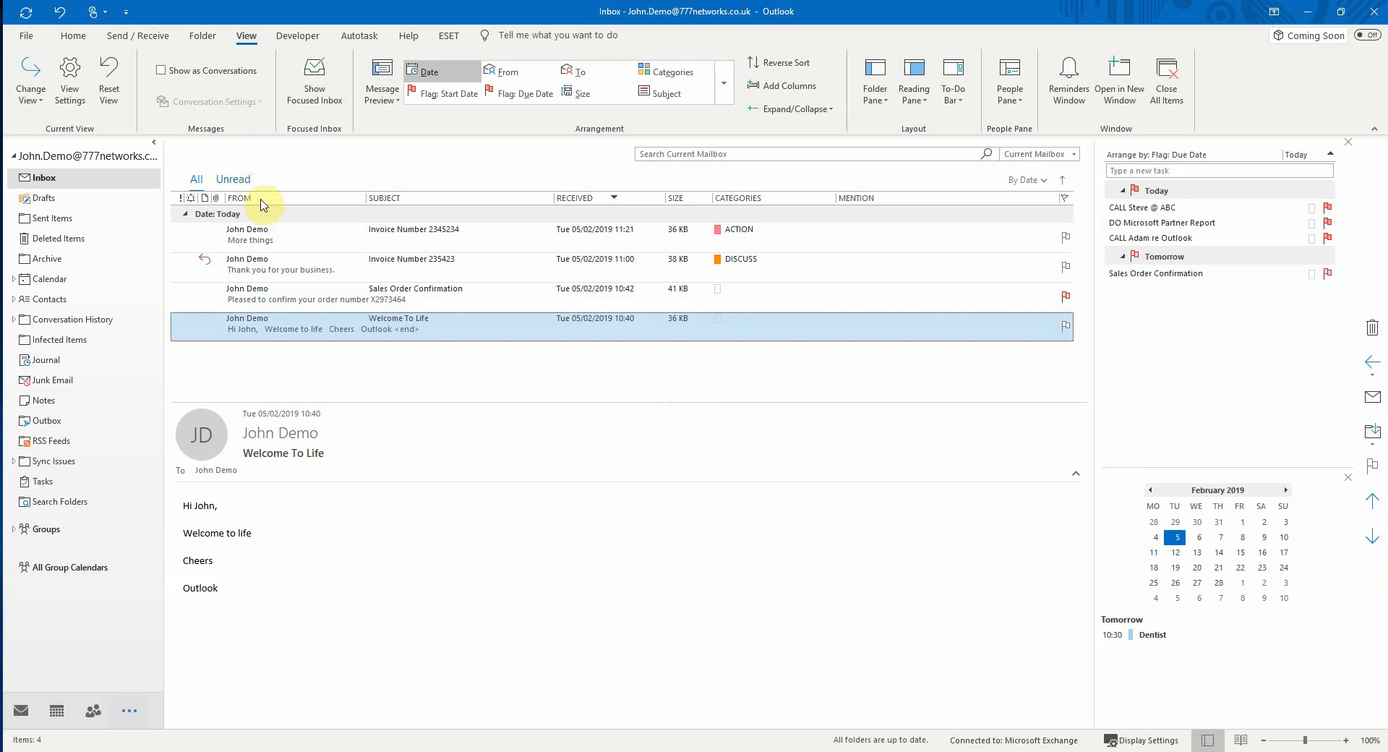
- Start a new email and hide its Bcc field
click(71, 40)
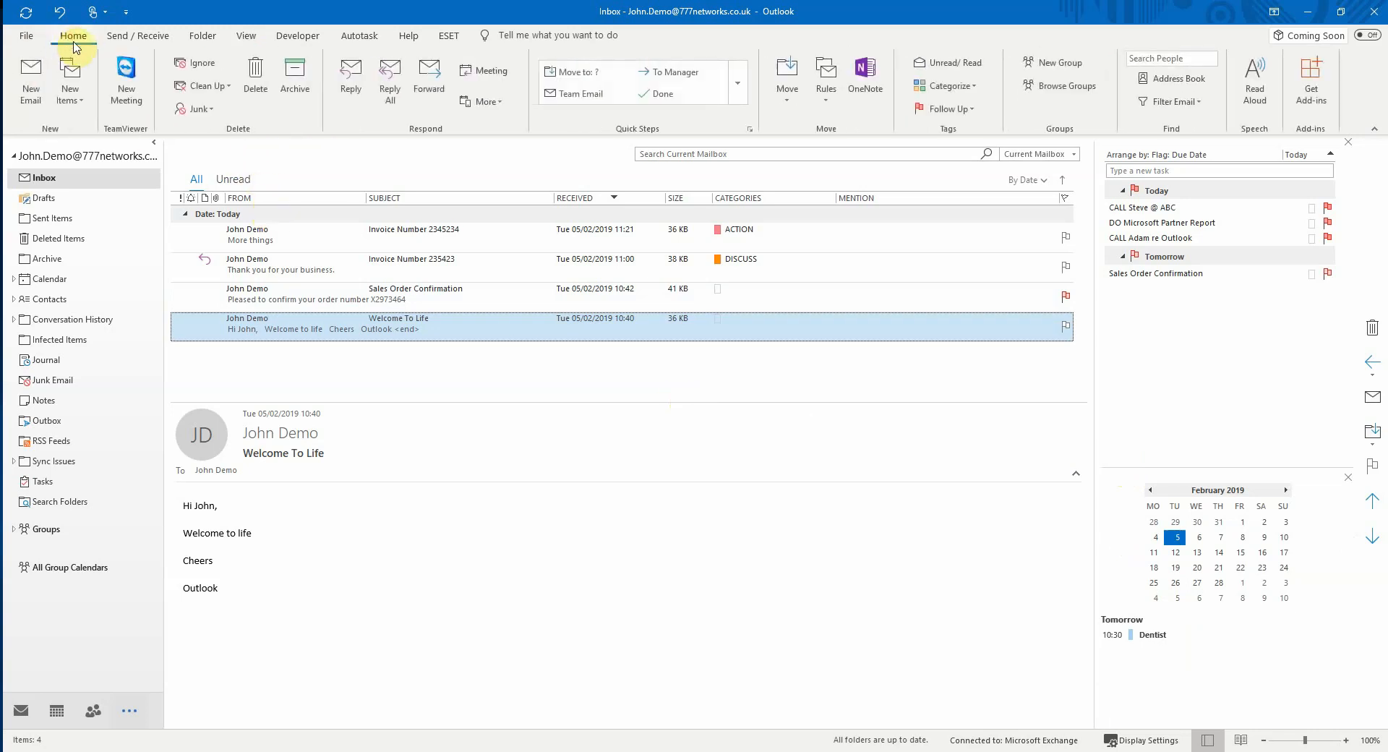
click(32, 73)
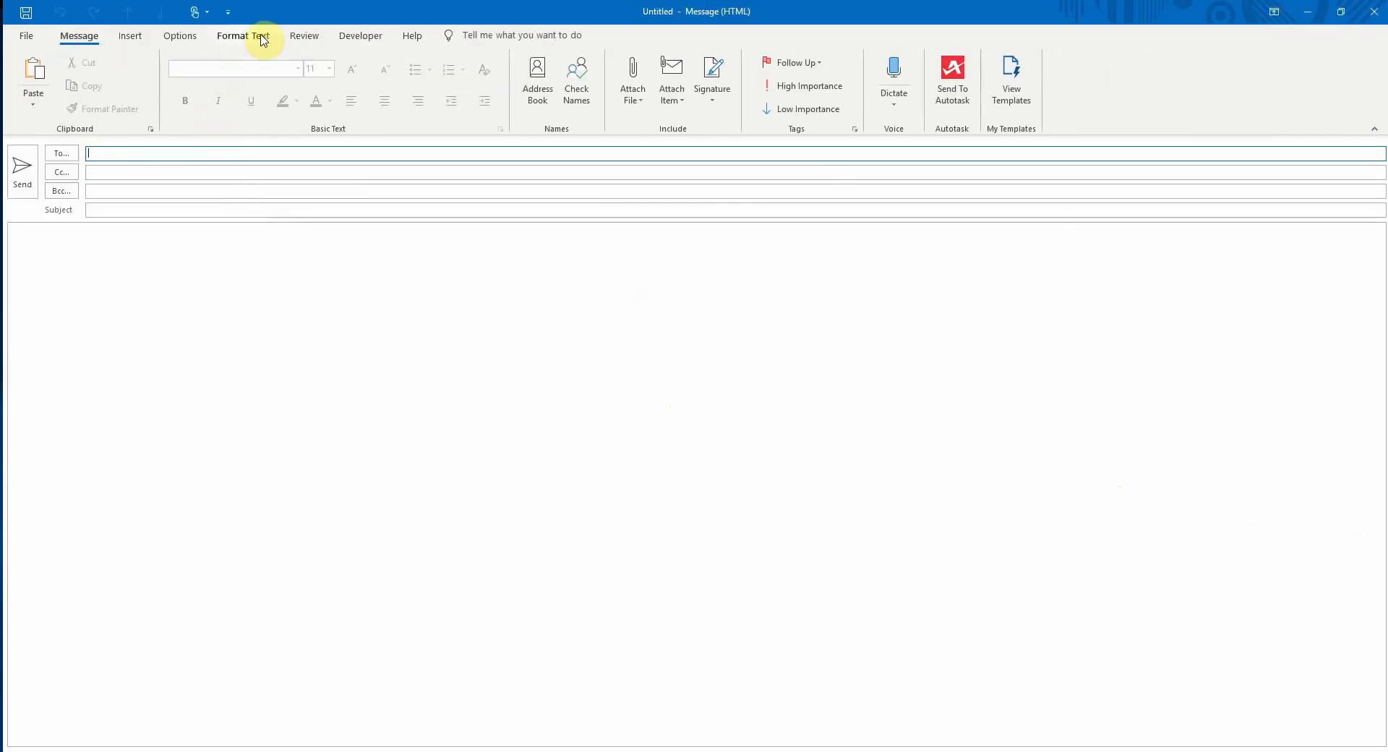
click(180, 37)
click(191, 73)
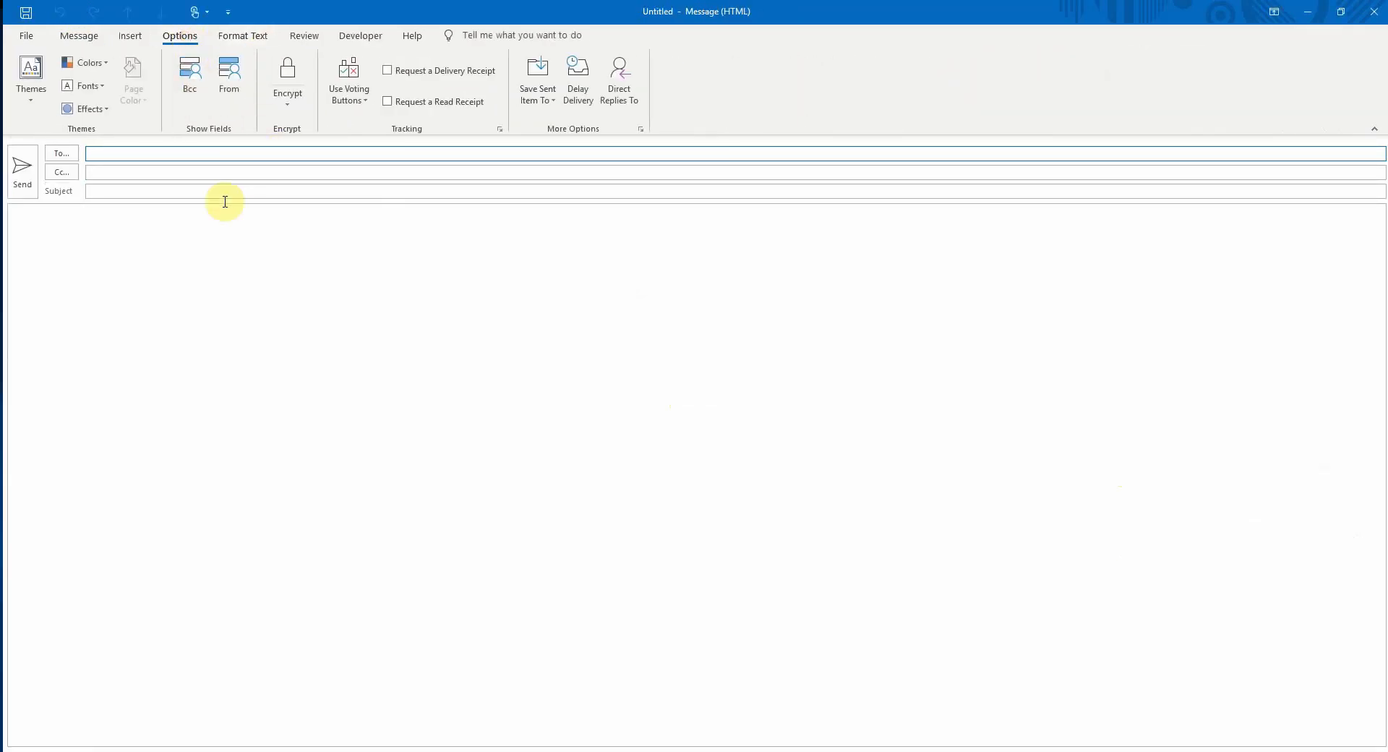
- Add the suggested recent contact as recipient in both the To and Cc fields
click(113, 153)
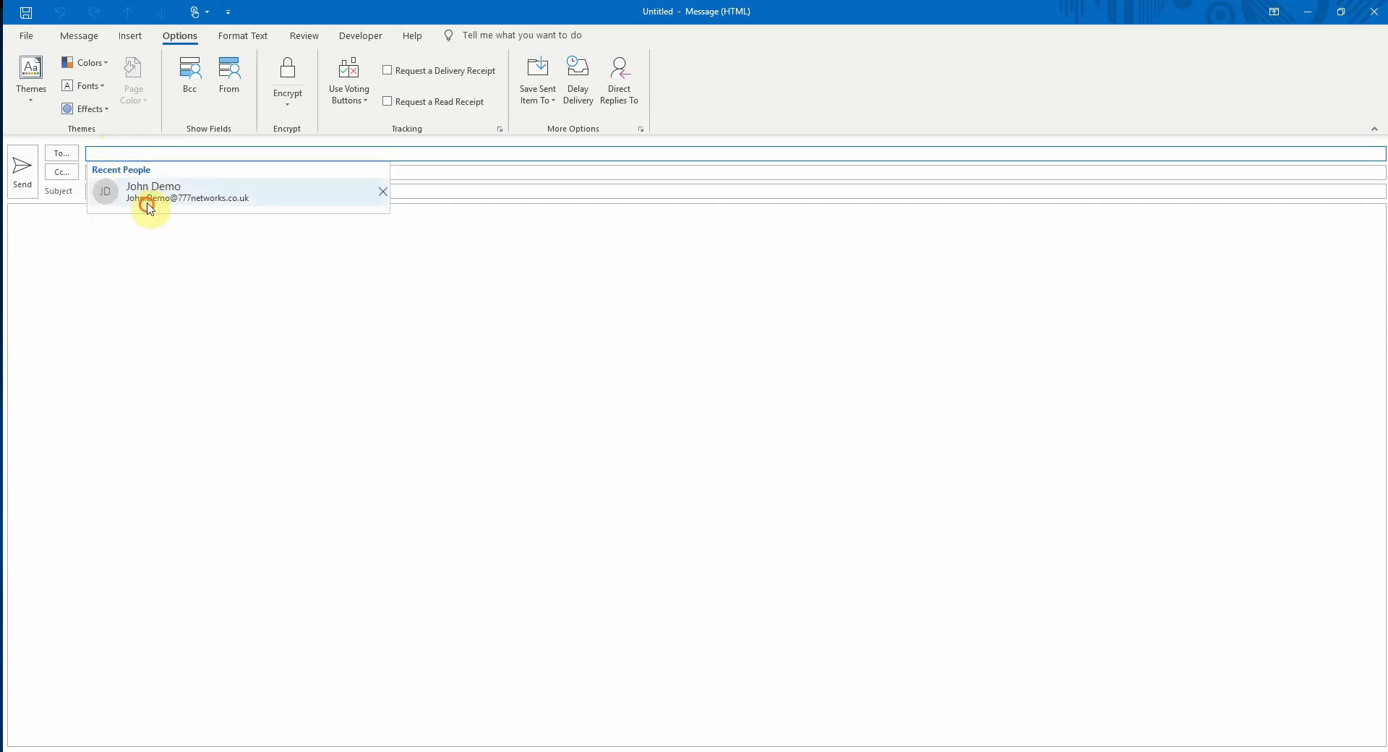
click(140, 194)
click(115, 172)
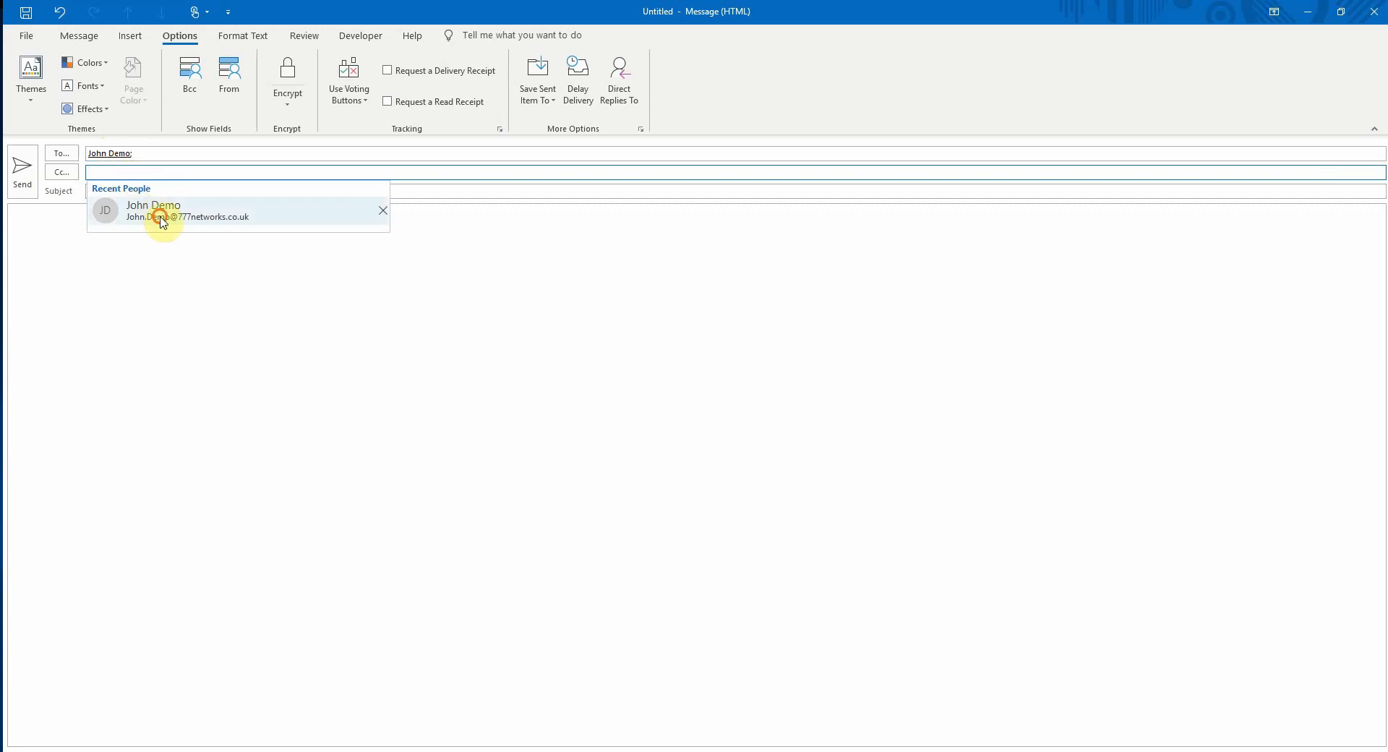
click(154, 213)
click(124, 194)
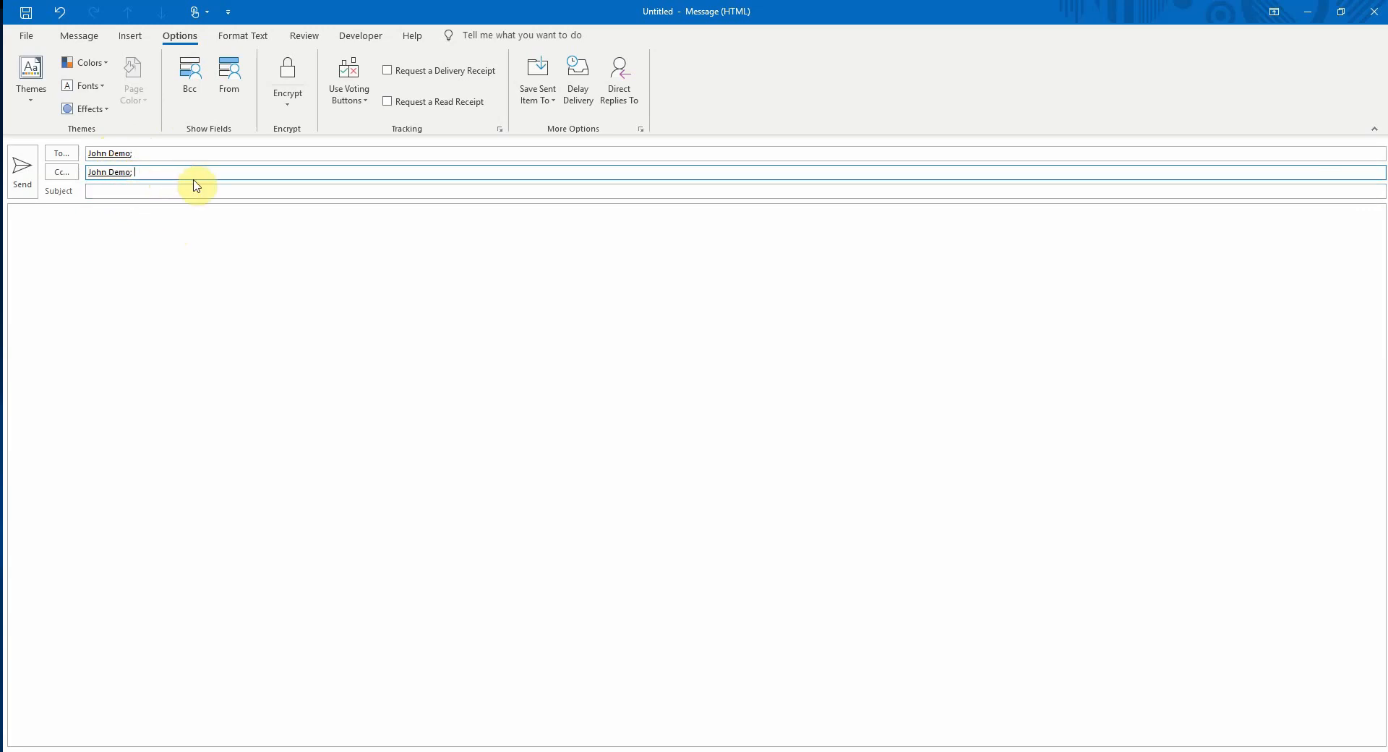
- Remove the recipients from the Cc and To fields of the message
drag(145, 176, 85, 153)
key(Delete)
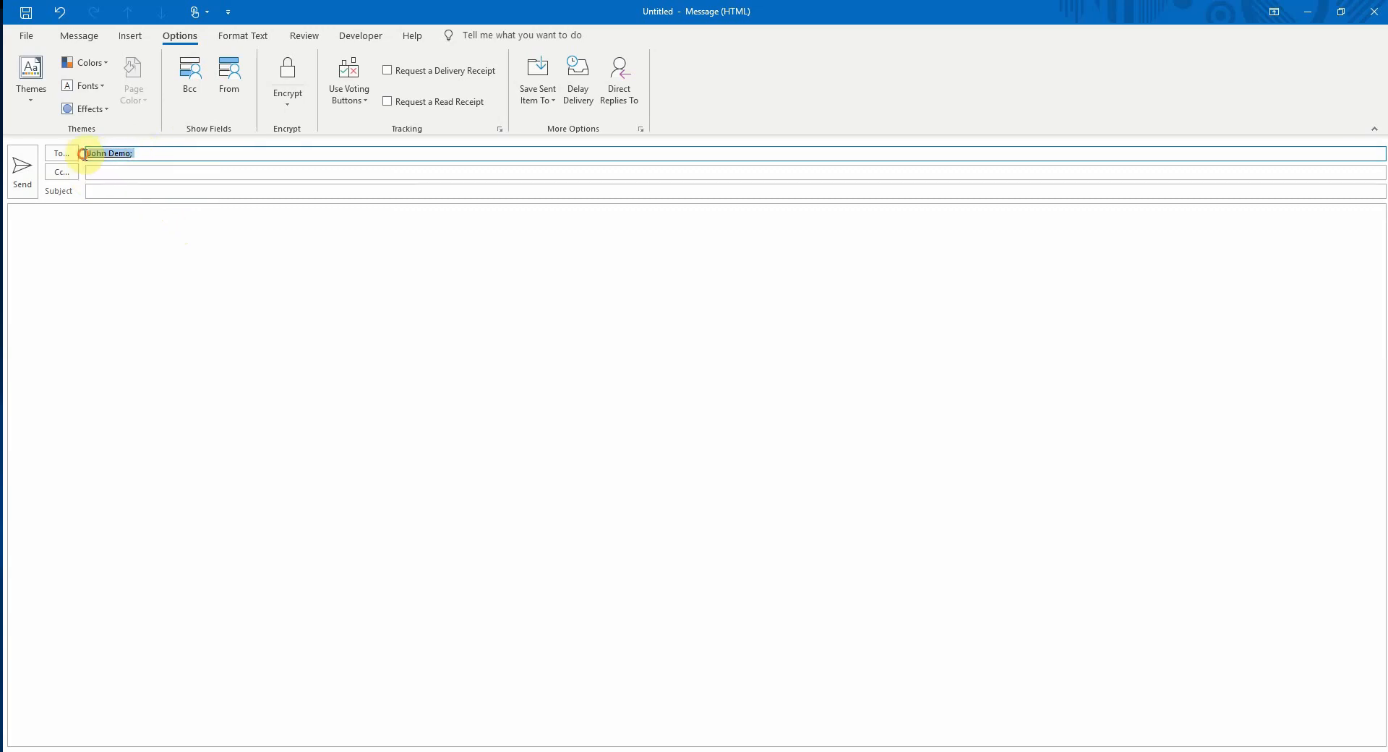
key(Delete)
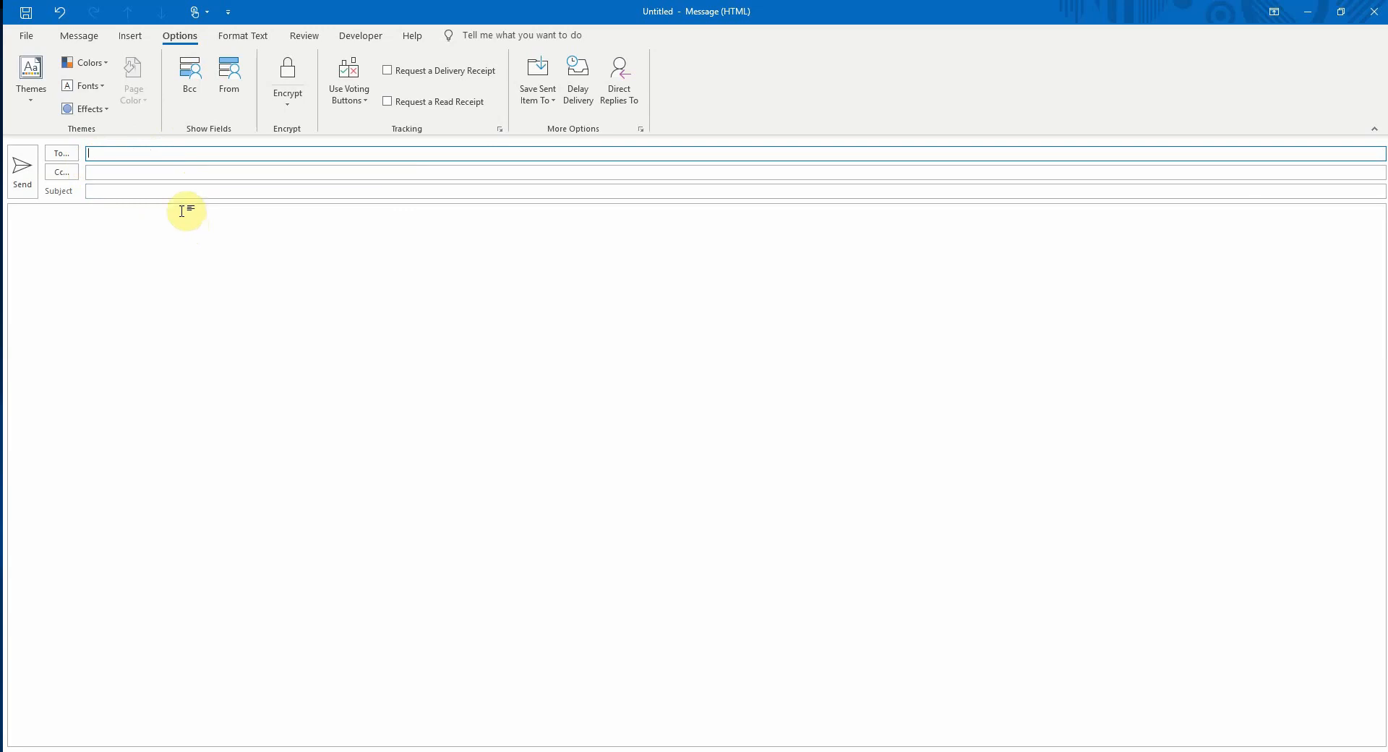
- Show the Bcc field in the message and add the suggested recent contact as Bcc recipient
click(189, 73)
click(136, 191)
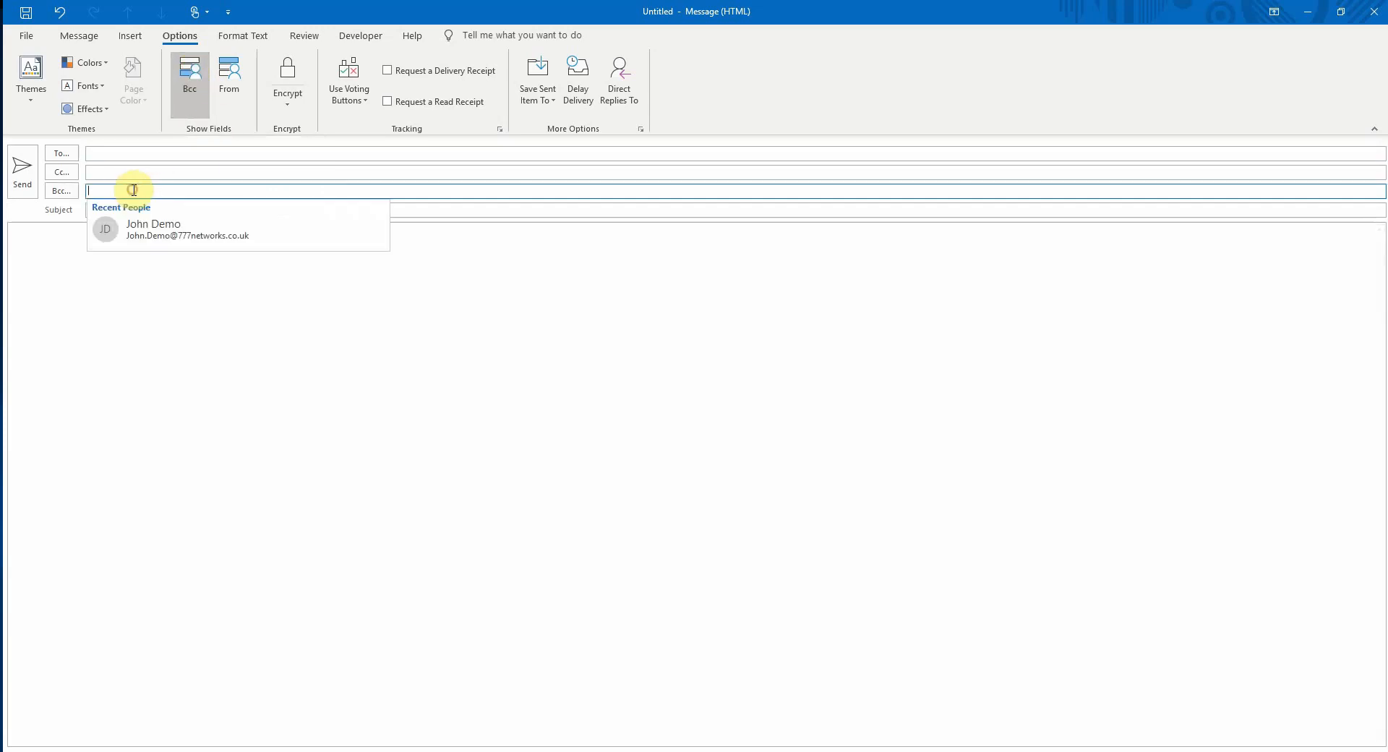
click(149, 226)
- Enter the subject "Please call me re special offers" and send the email
click(128, 210)
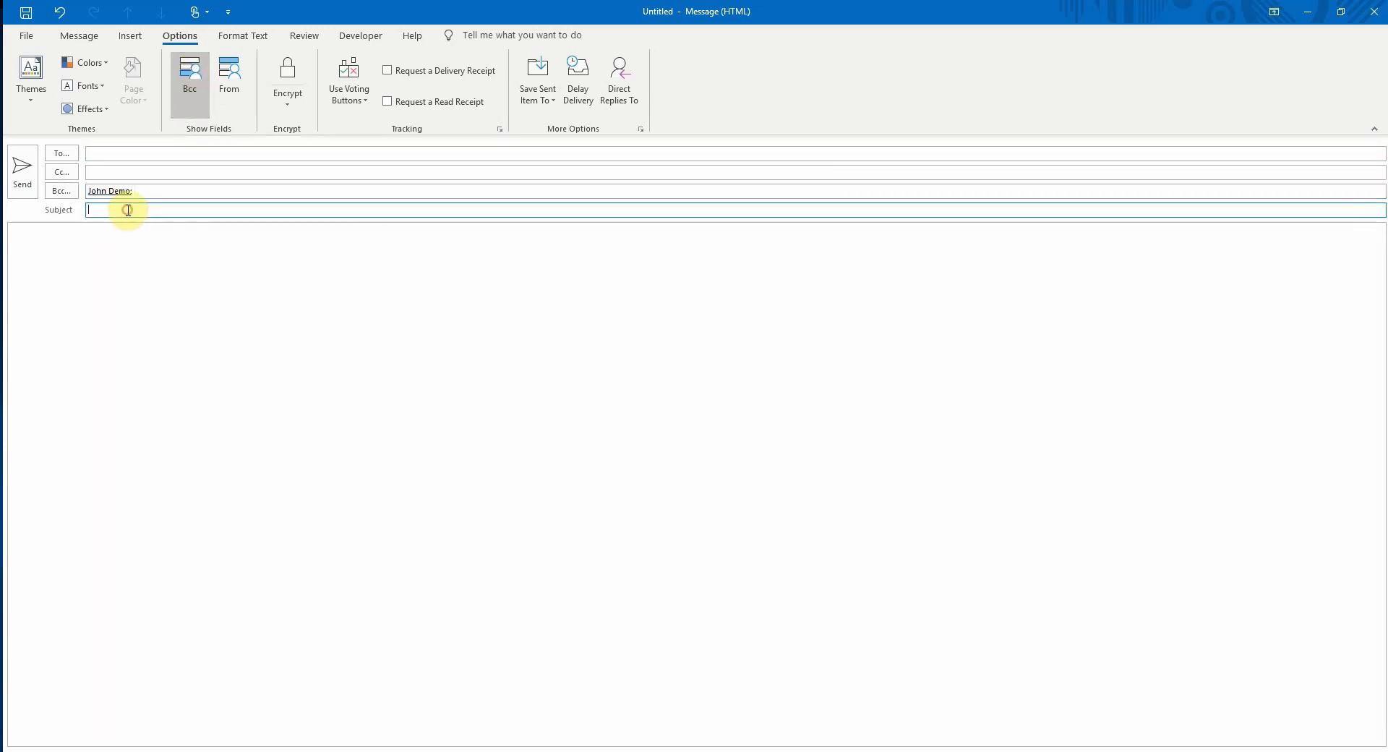
text(Please call me re special offfers)
key(BackSpace)
key(BackSpace)
key(BackSpace)
key(BackSpace)
text(or)
key(BackSpace)
text(ers)
click(22, 162)
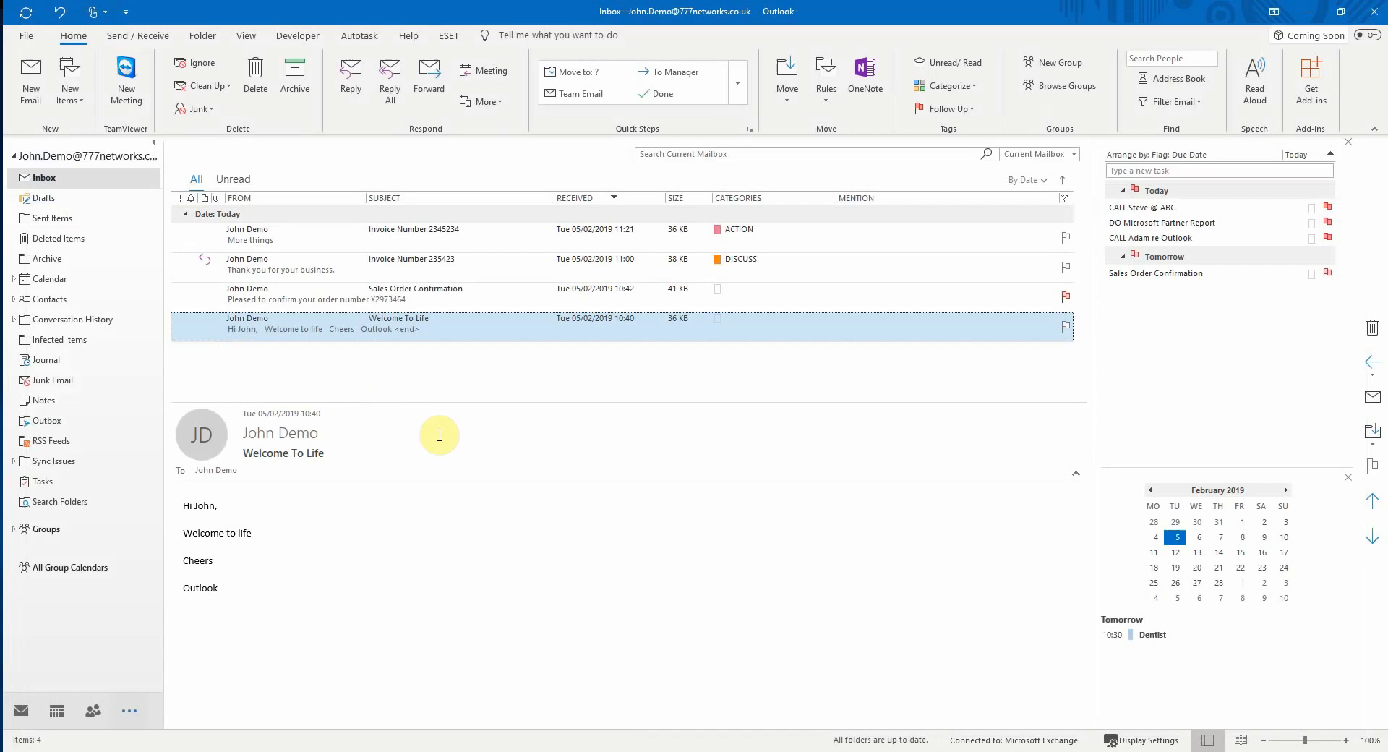
- Select the received "Please call me re special offers" email and examine its recipient line
click(296, 233)
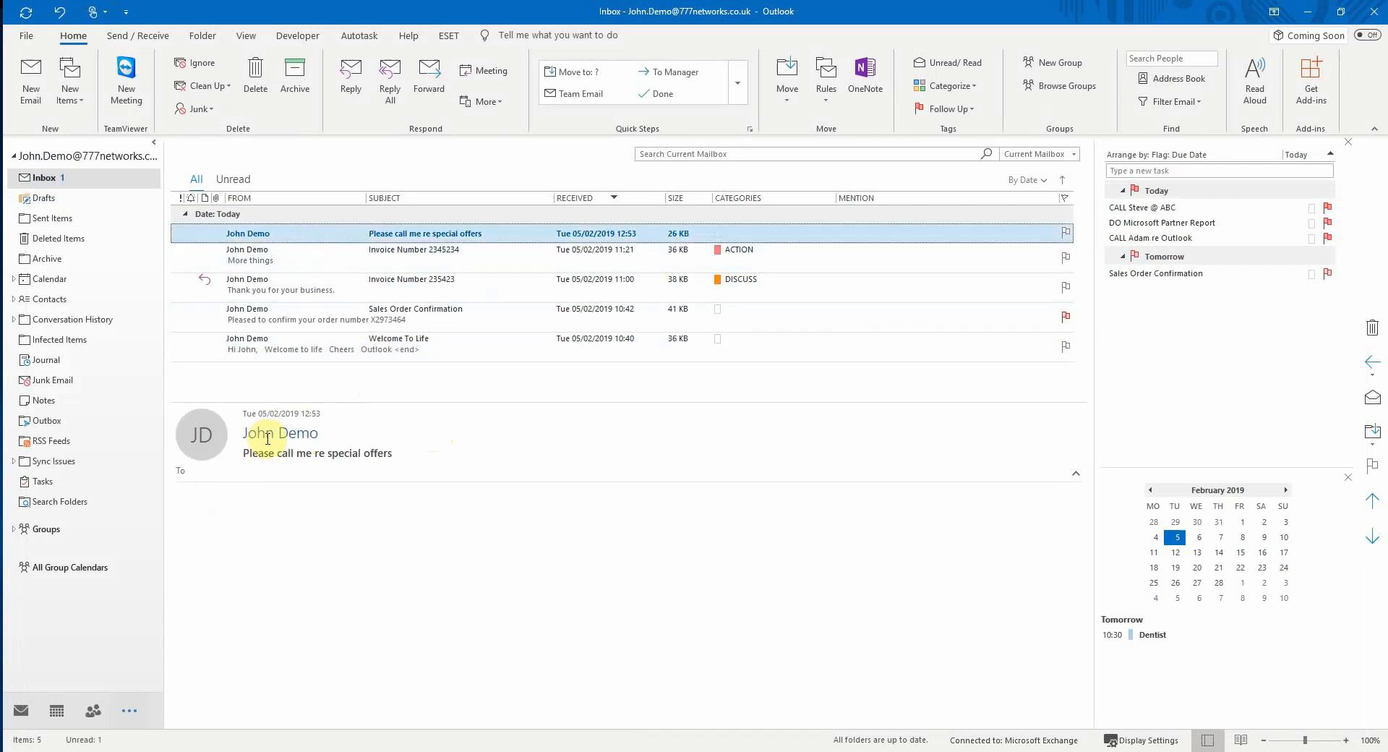
drag(391, 453, 276, 475)
click(213, 471)
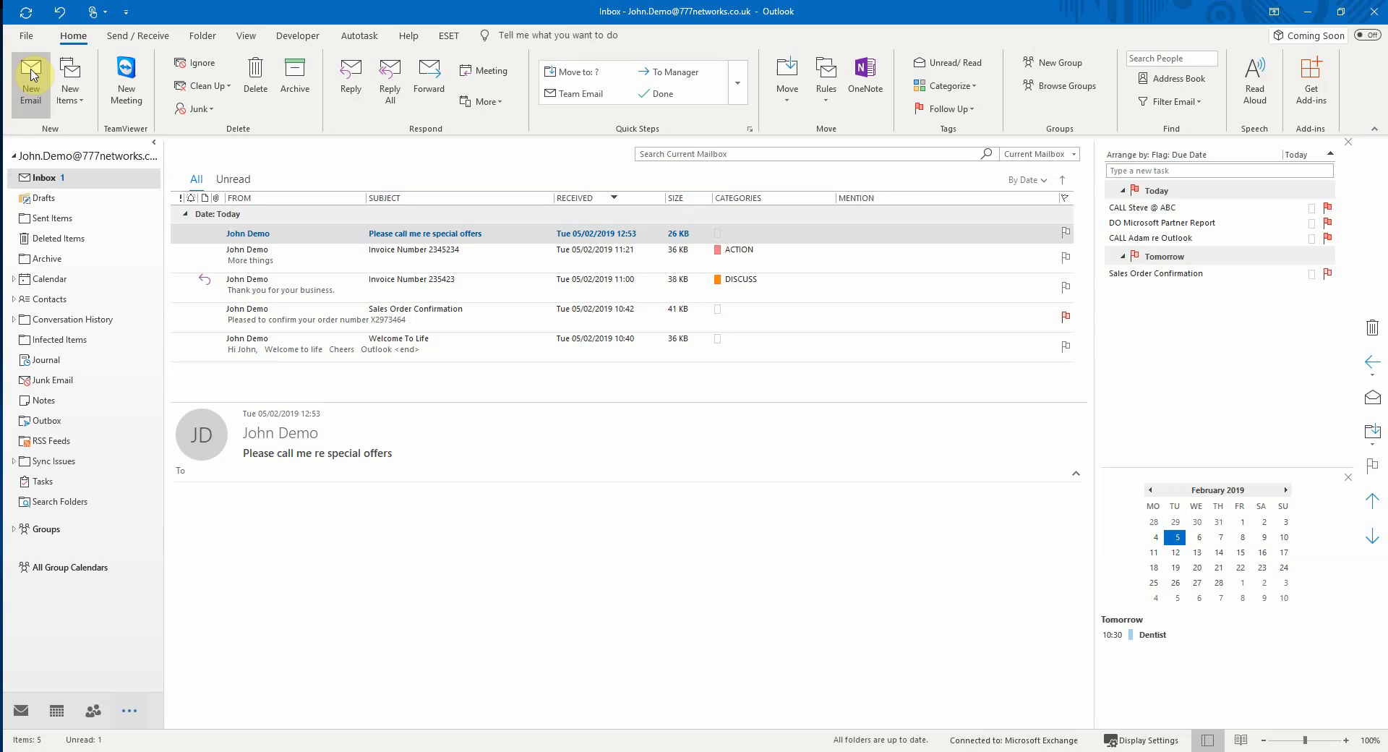
- Start another new email addressed to the suggested recent contact
click(31, 74)
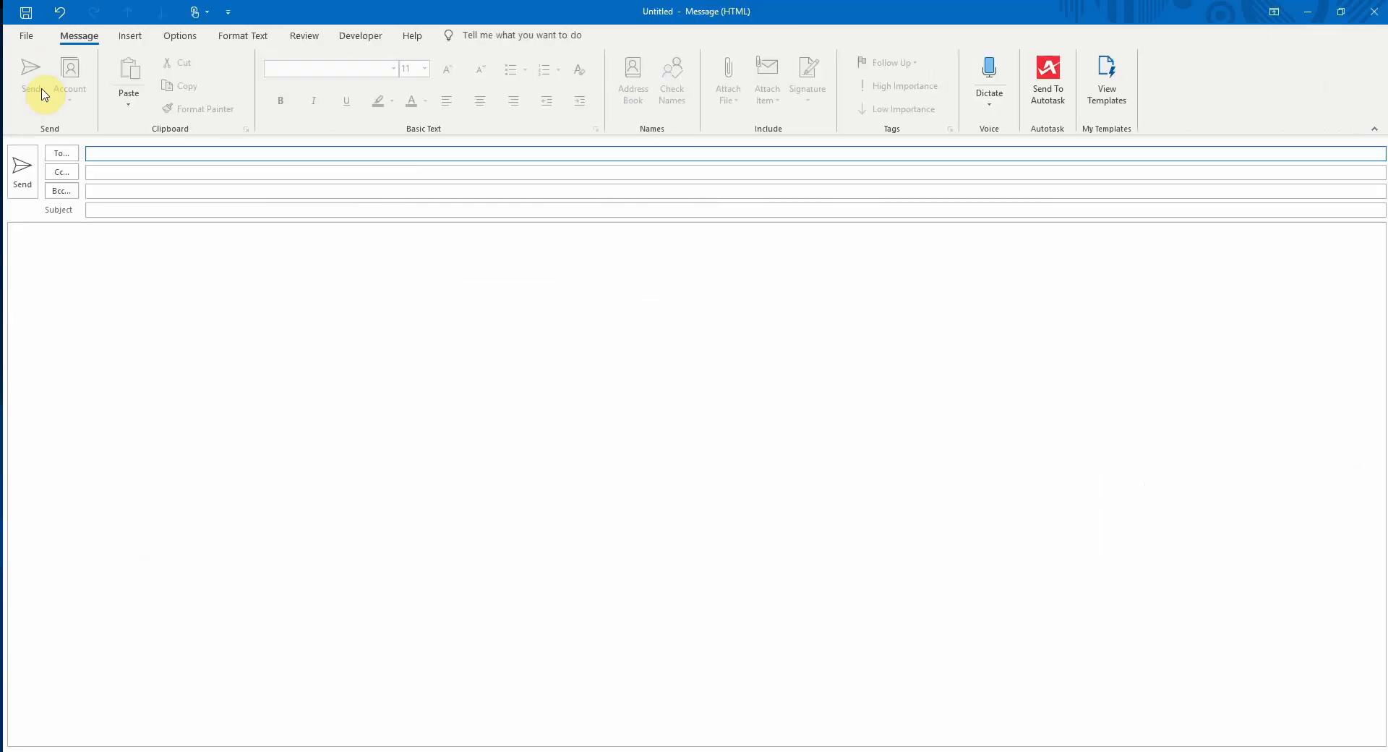
click(129, 151)
click(157, 196)
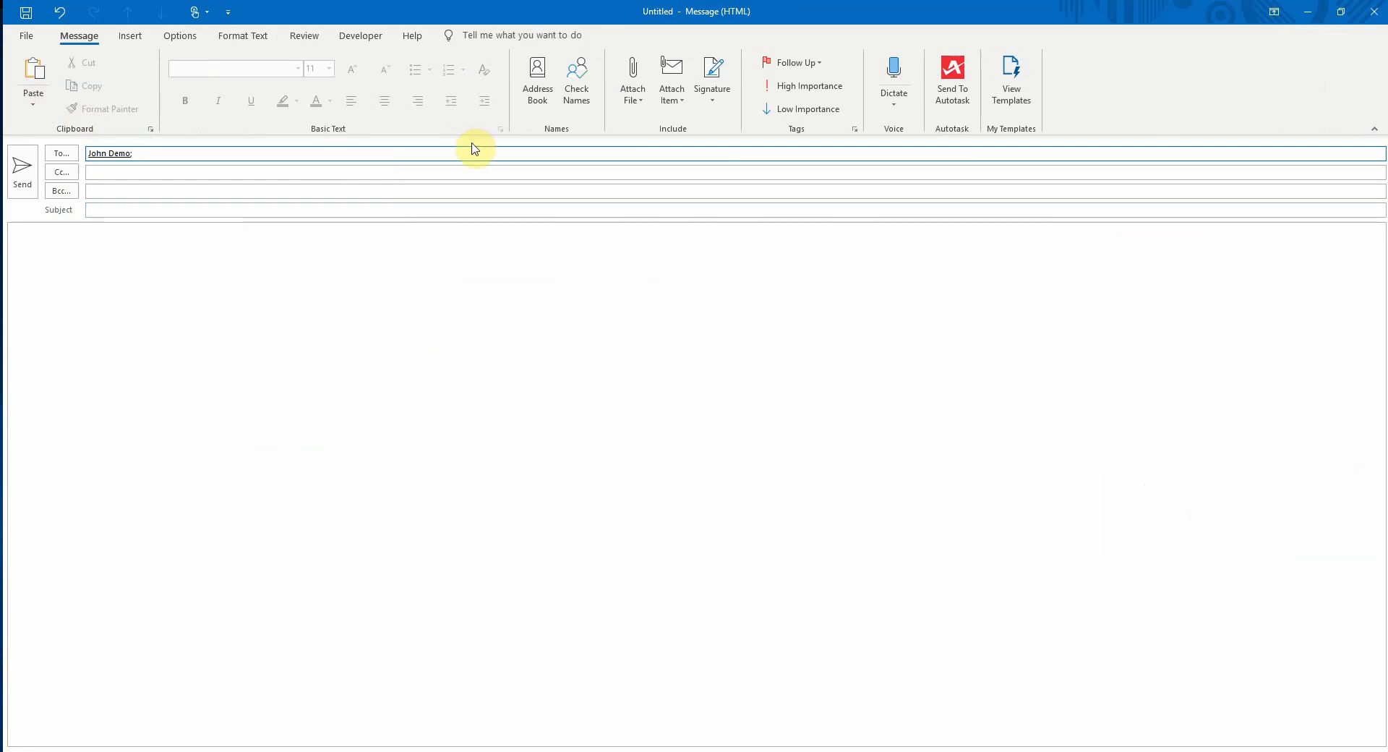
- Delay delivery of the message to 05/02/2019 and adjust the time before which it is not delivered
click(181, 36)
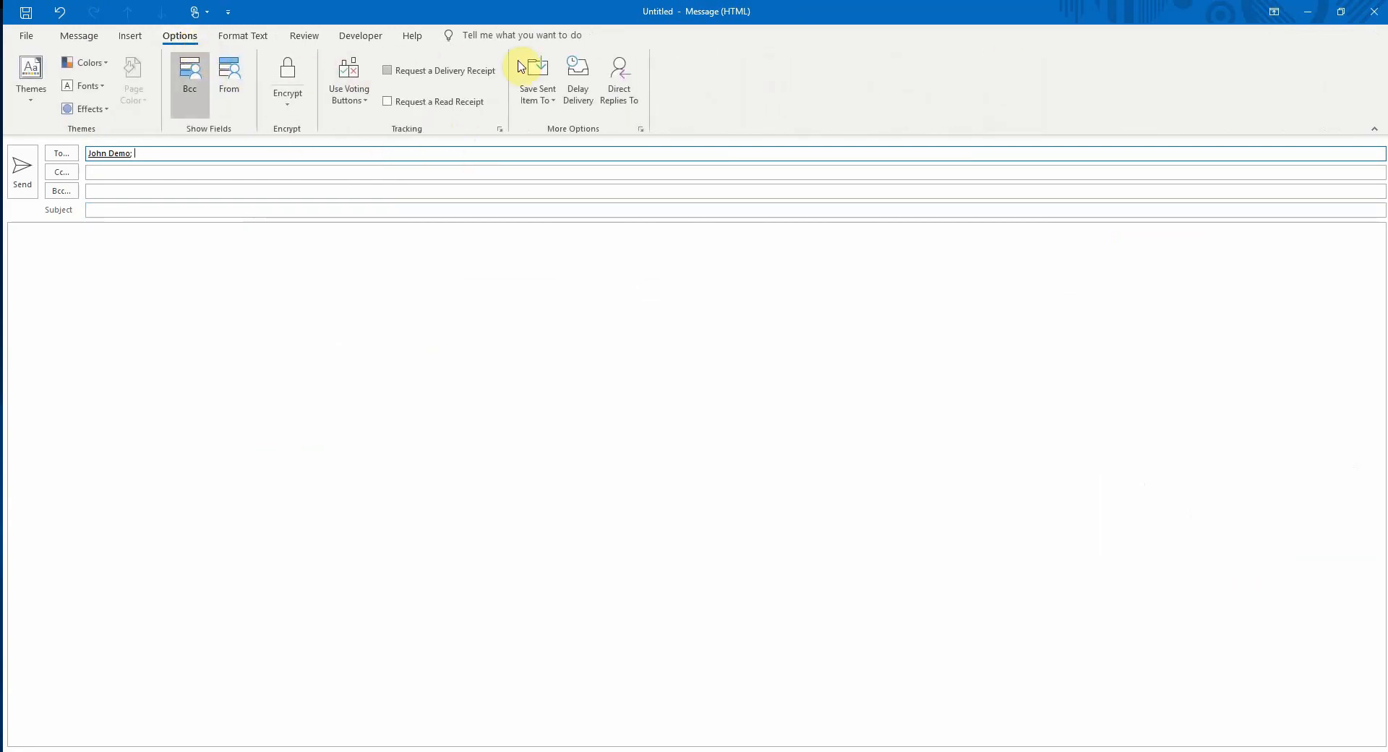
click(579, 77)
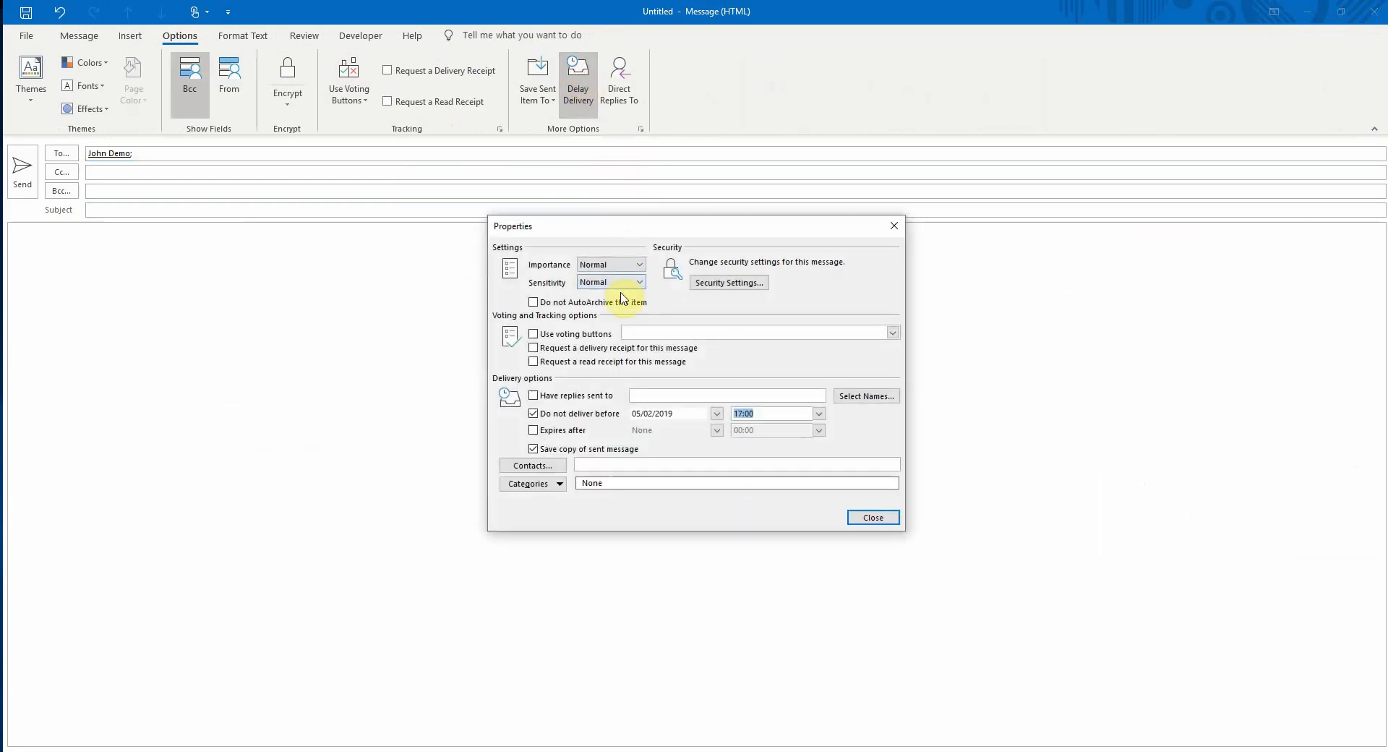
click(746, 414)
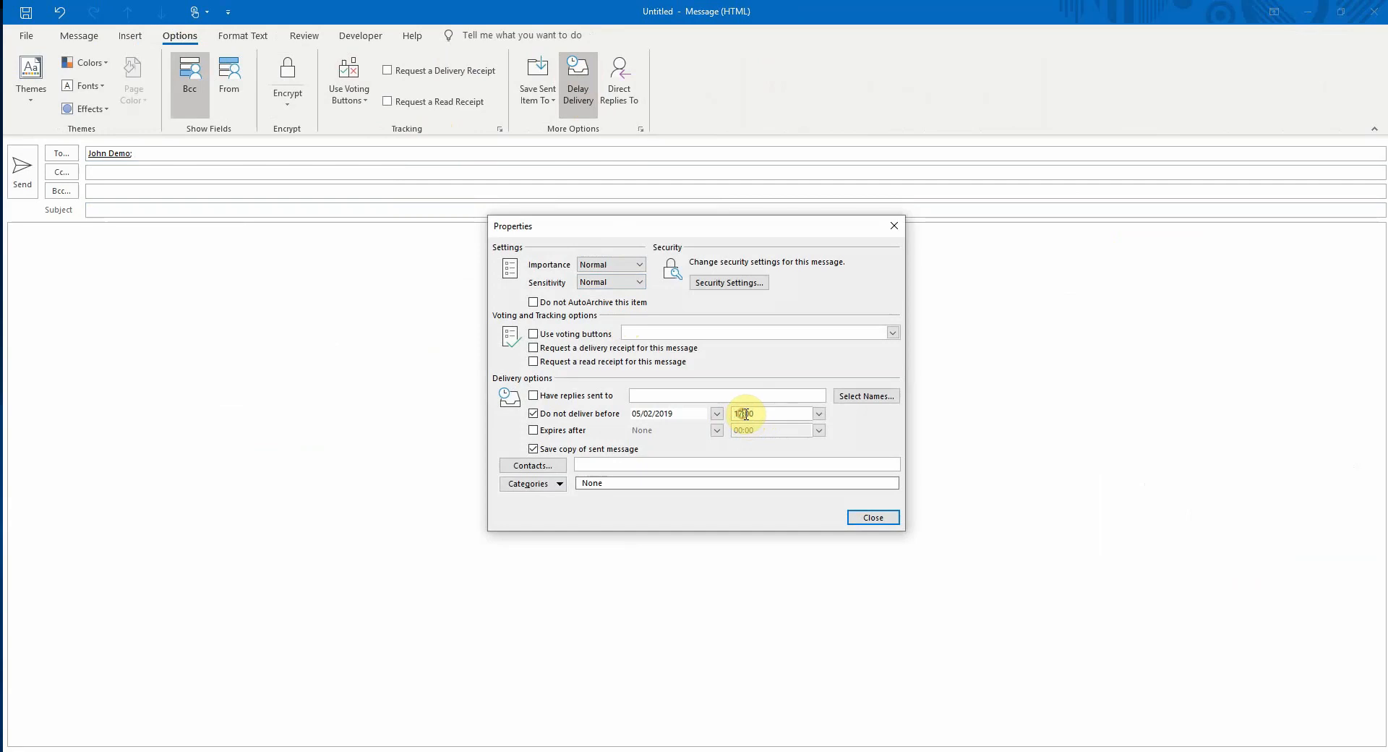
key(BackSpace)
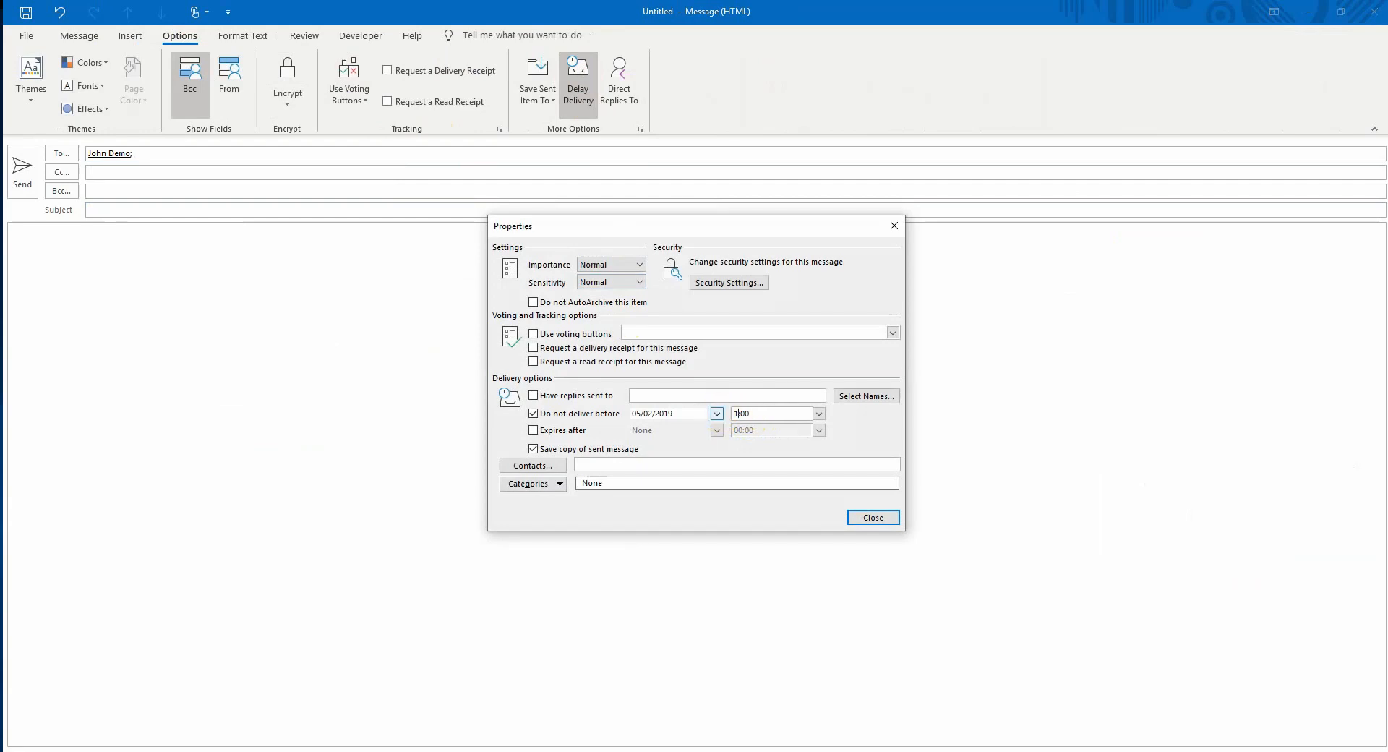
click(874, 518)
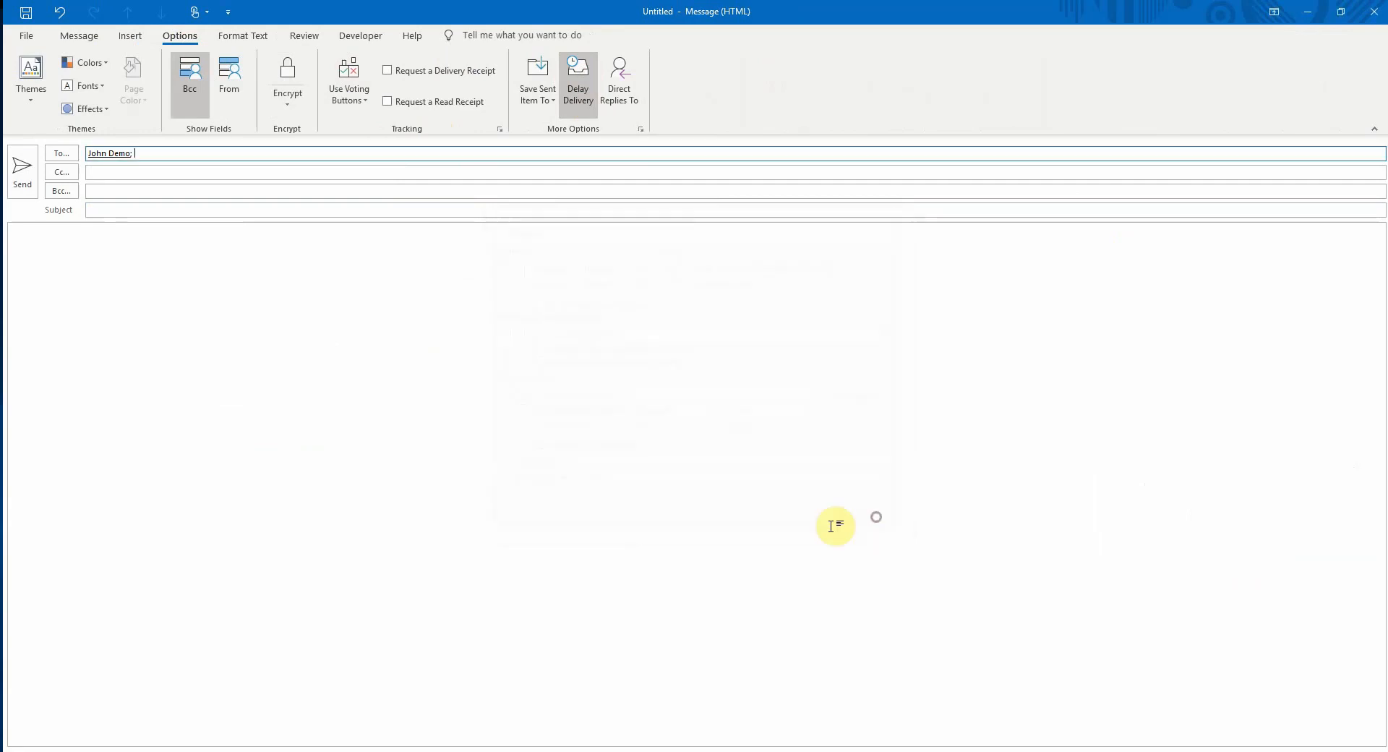
- Enter the subject "Please test your Fire Alarm" and send the delayed email
click(101, 210)
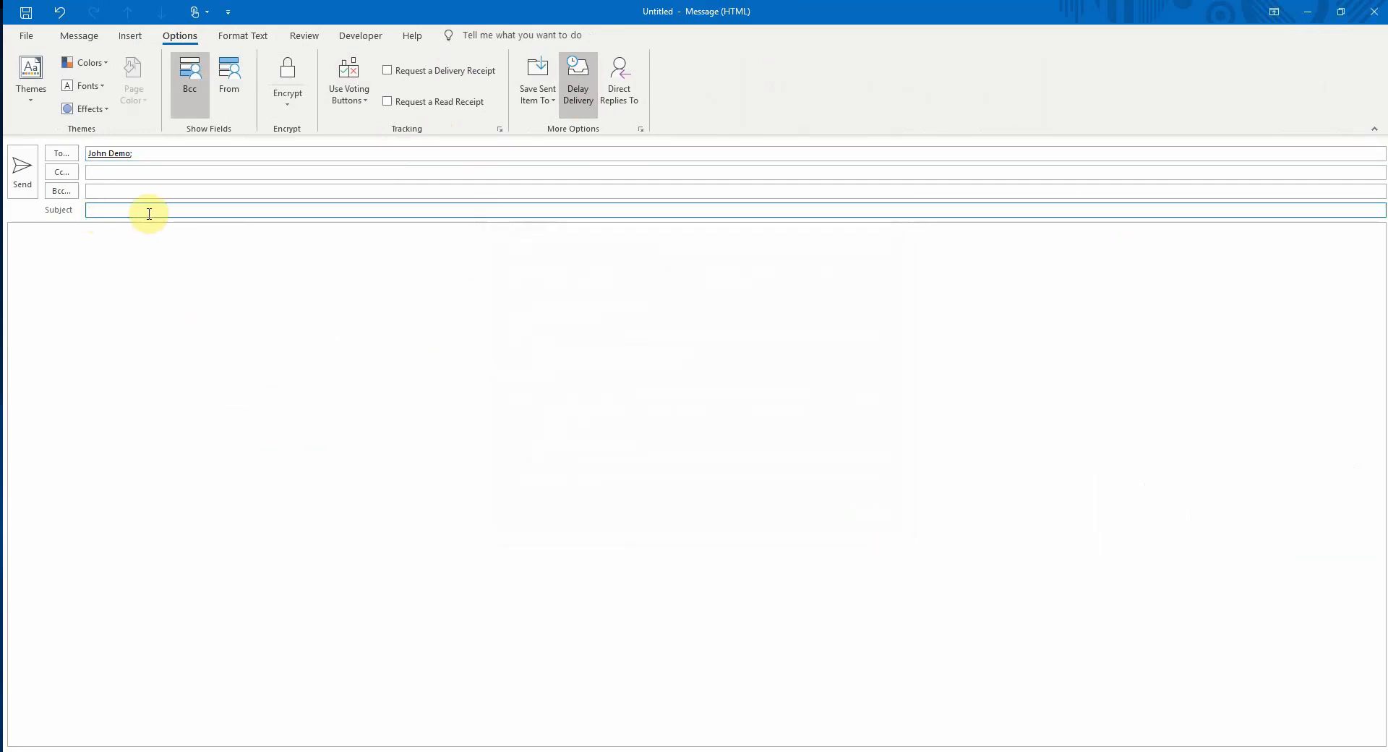
text(Please test your fir)
key(BackSpace)
key(BackSpace)
key(BackSpace)
key(BackSpace)
key(BackSpace)
text(Fire Alarm)
click(19, 171)
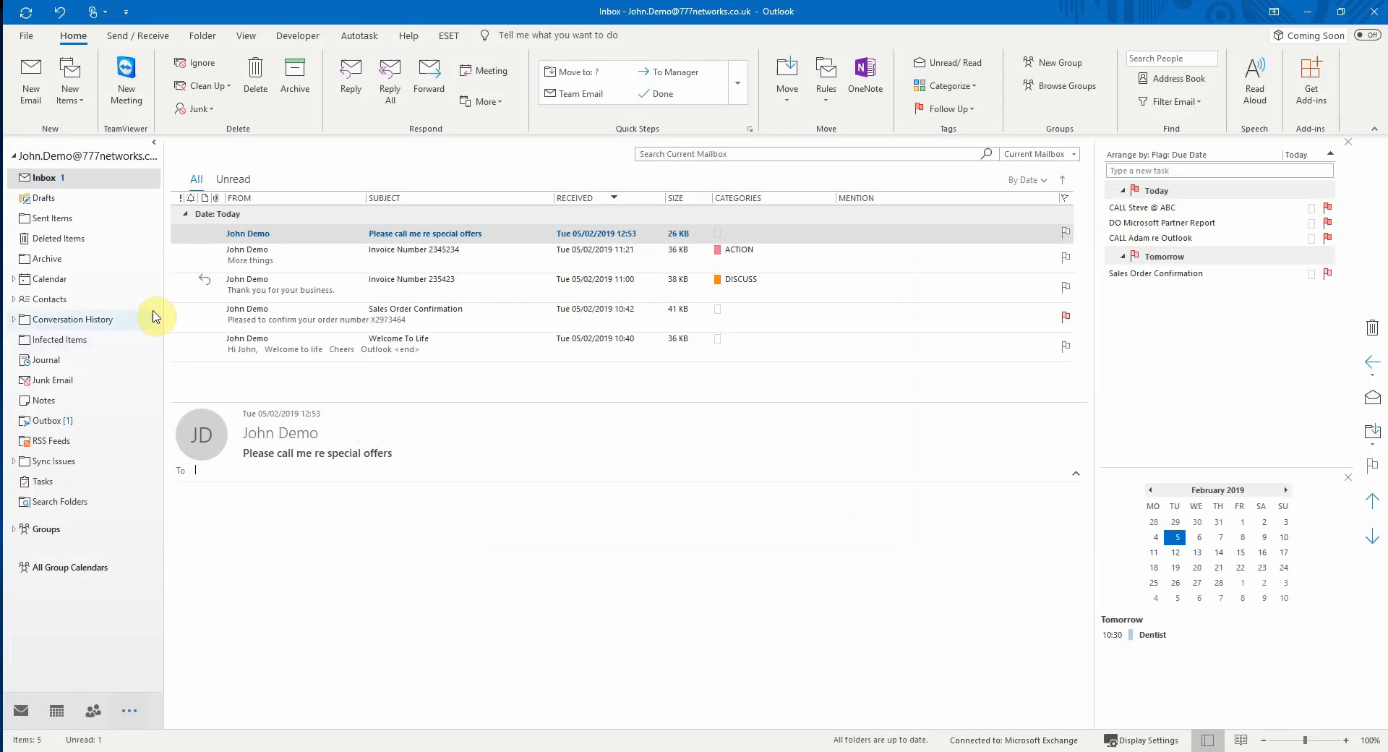
- Check Sent Items and the Outbox for the delayed "Please test your Fire Alarm" email, and widen the Outbox's Sent column
click(51, 219)
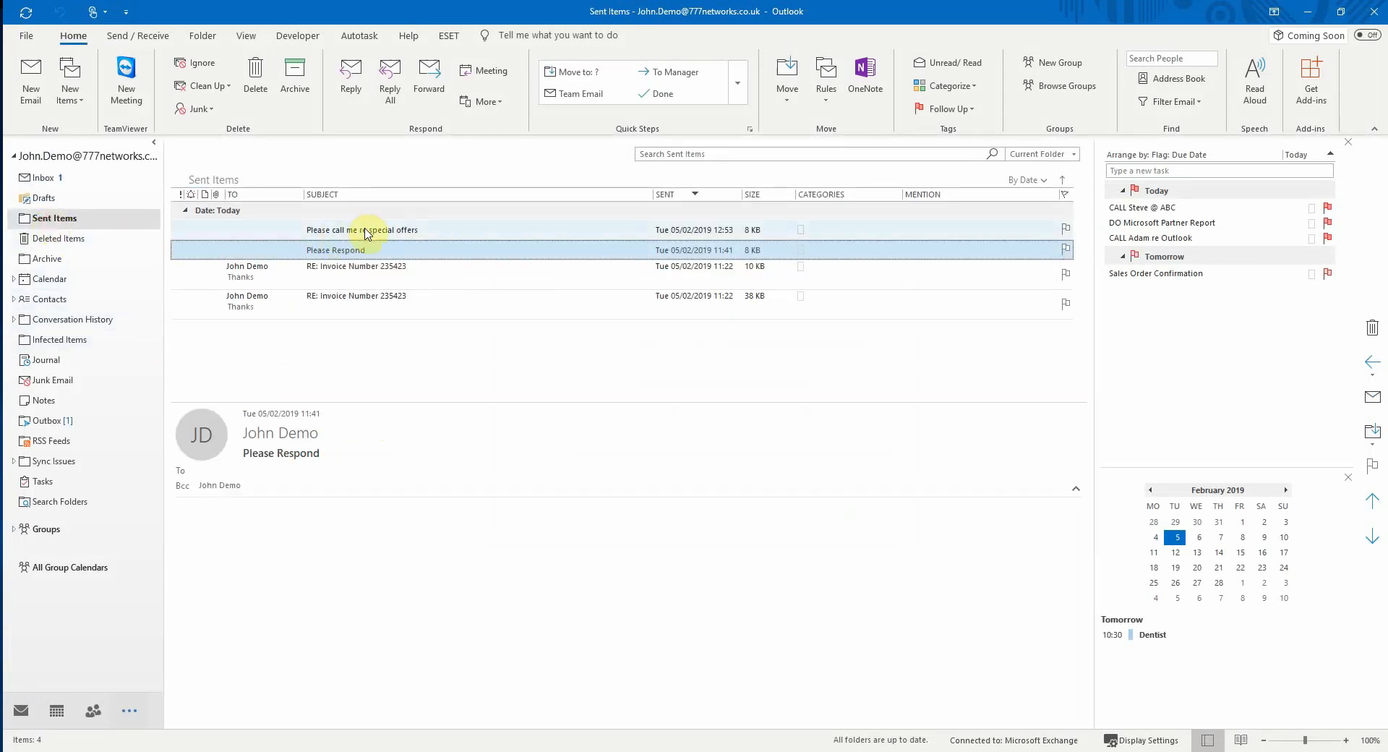
click(38, 425)
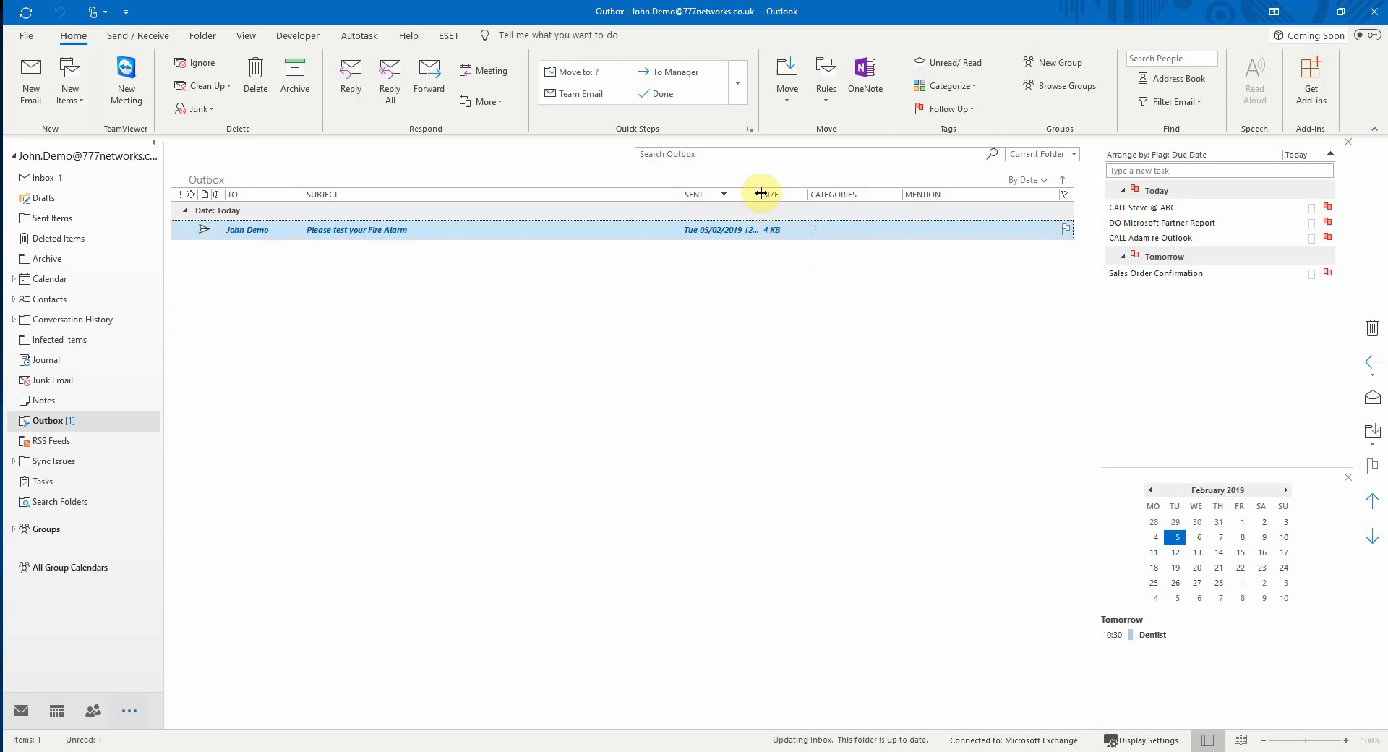
drag(763, 193, 781, 192)
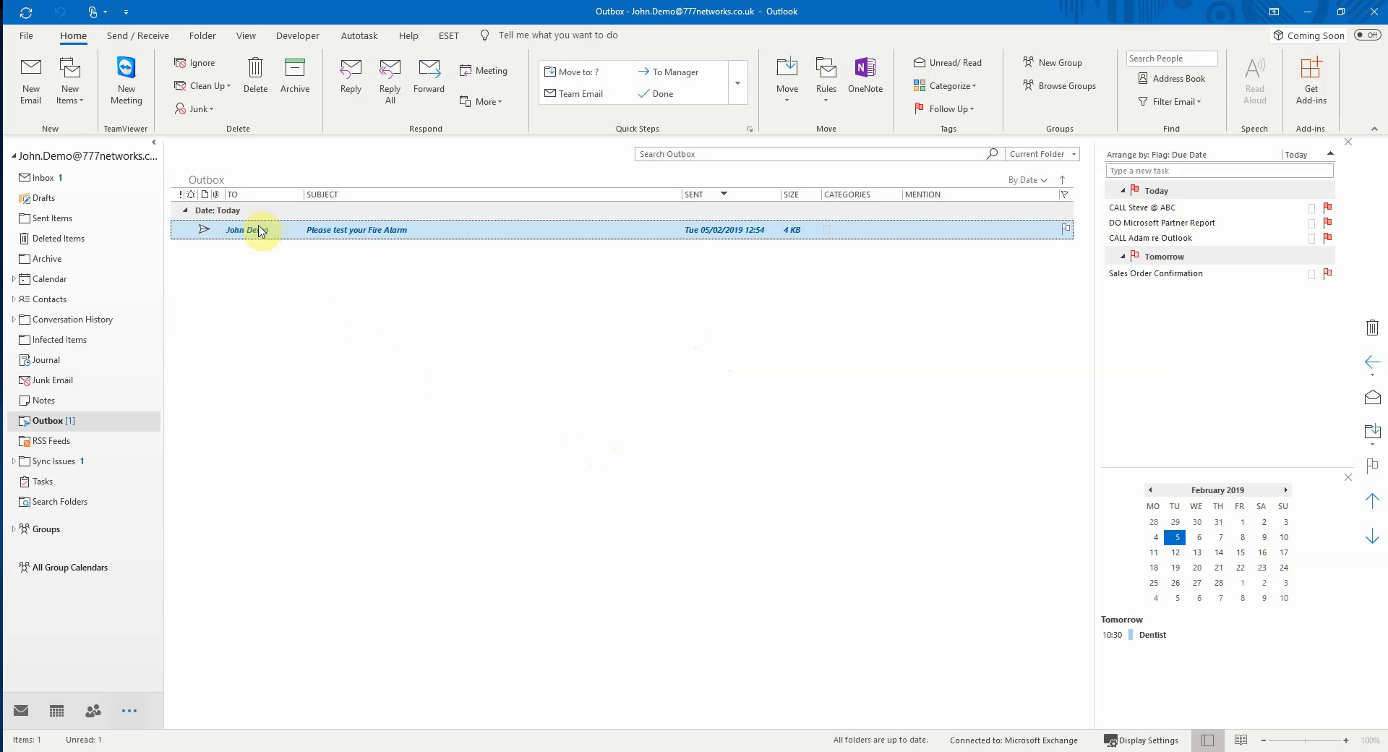
- Create a new email and address it to the suggested recent contact
click(30, 78)
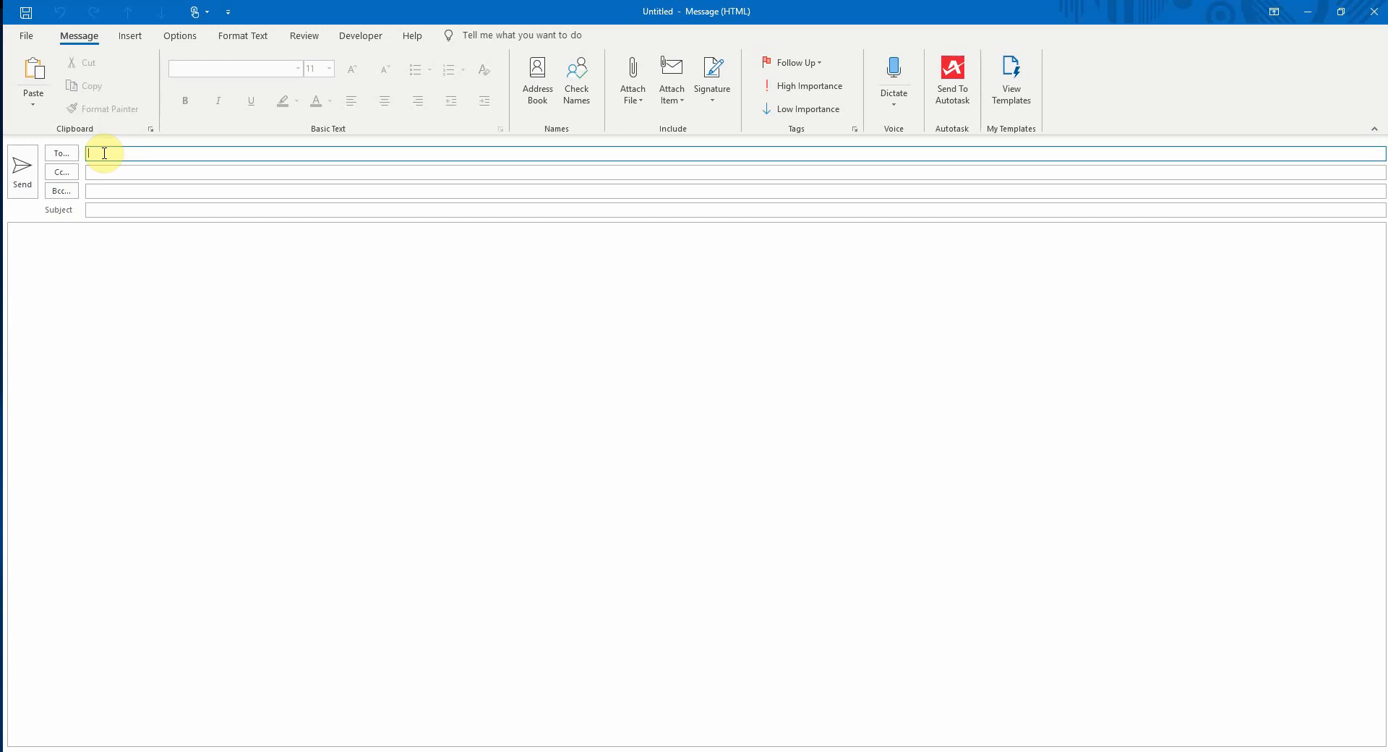
text(Jo)
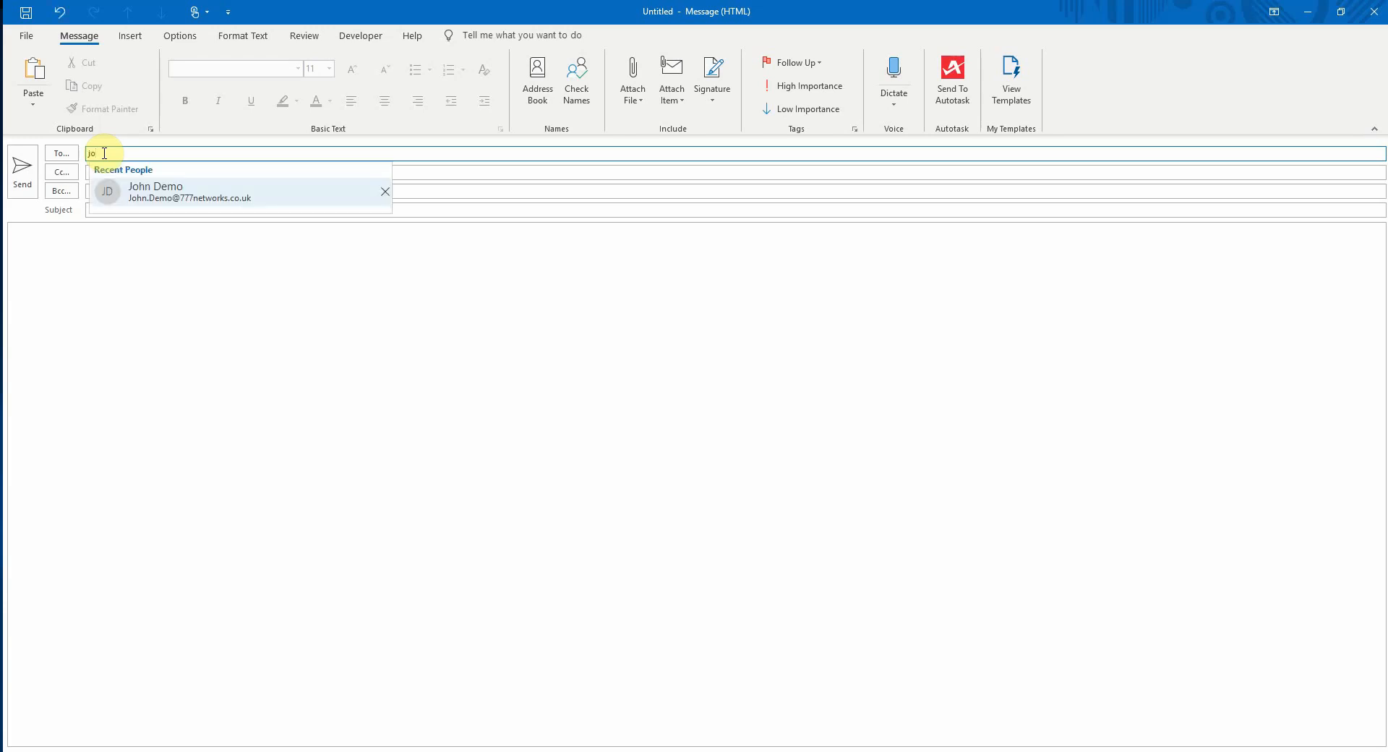
click(137, 192)
- Enter "Who wants to join me for lunch ?" as the email's subject
click(124, 209)
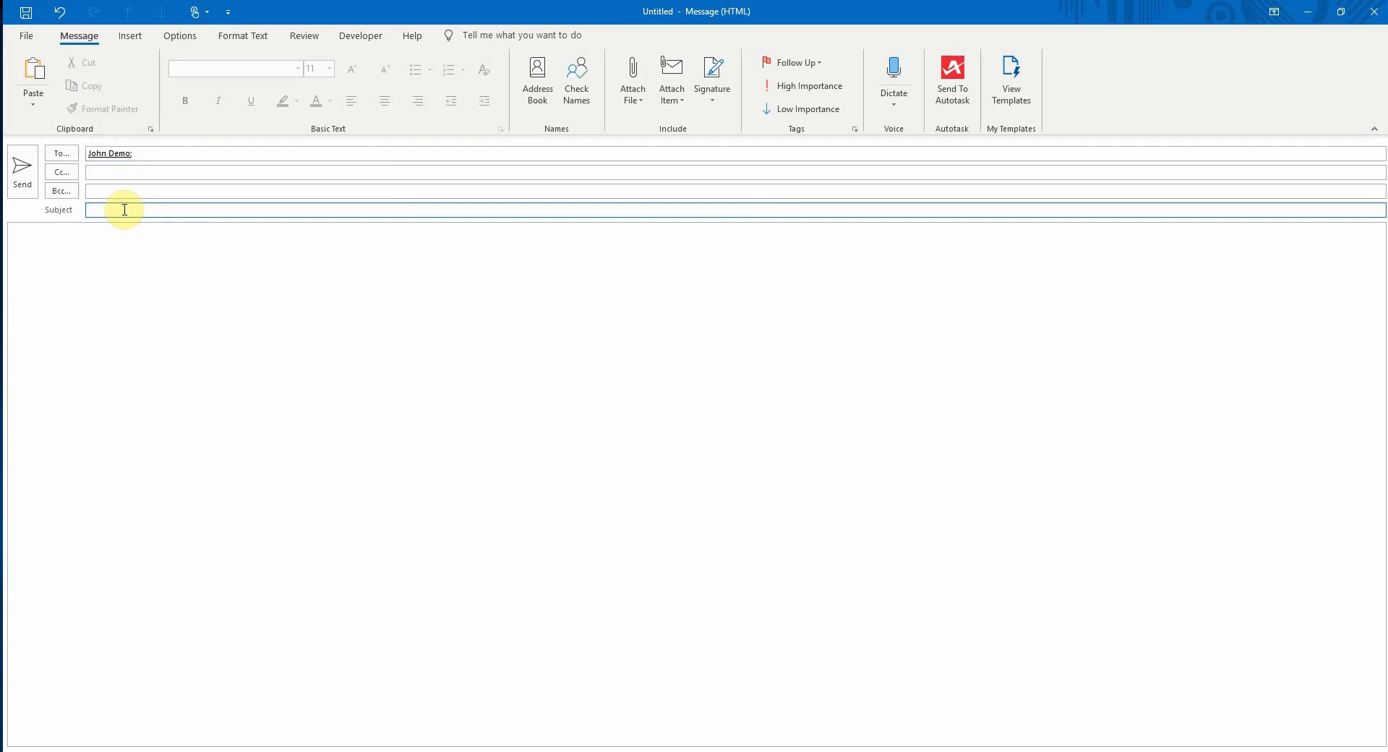
text(W)
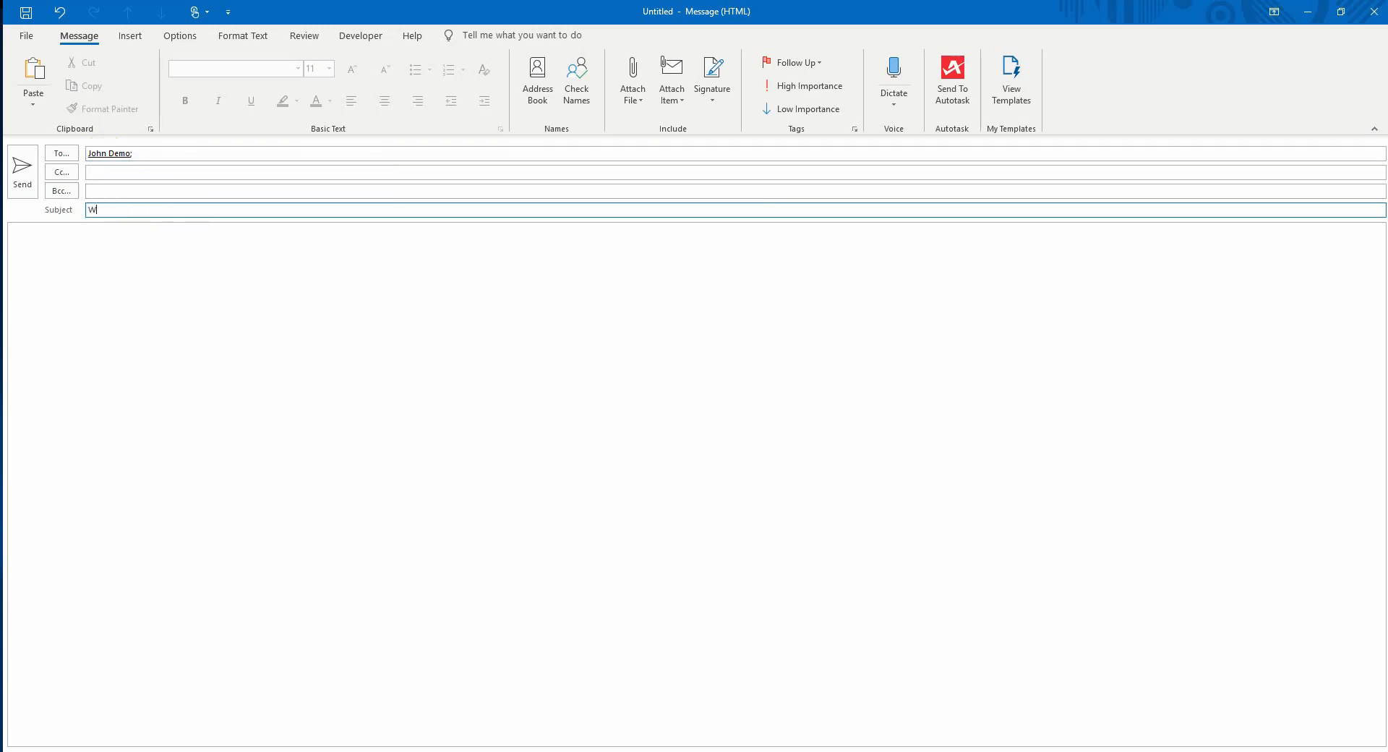
text(ho wnats)
key(BackSpace)
key(BackSpace)
key(BackSpace)
key(BackSpace)
key(BackSpace)
text(antsd  to join me for luch ?)
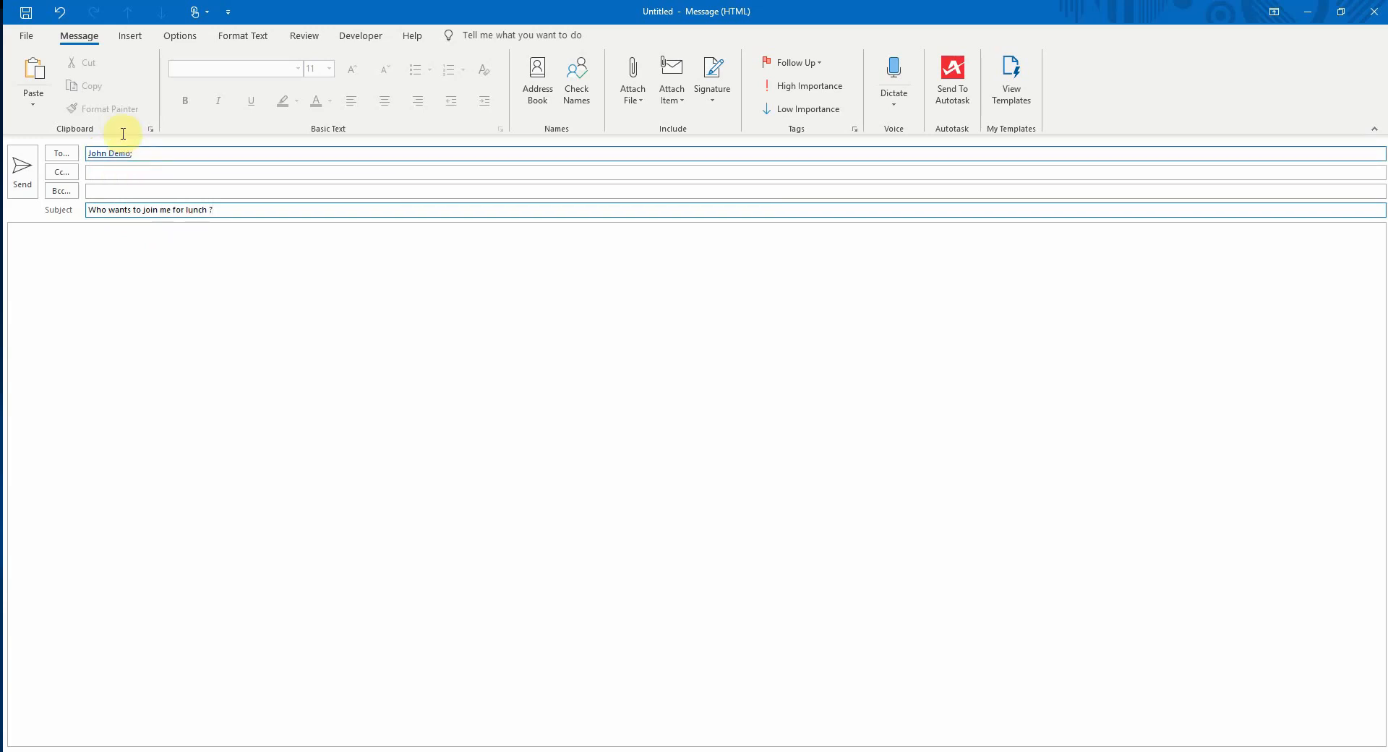
- Add Yes;No voting buttons to the lunch email and send it
click(180, 38)
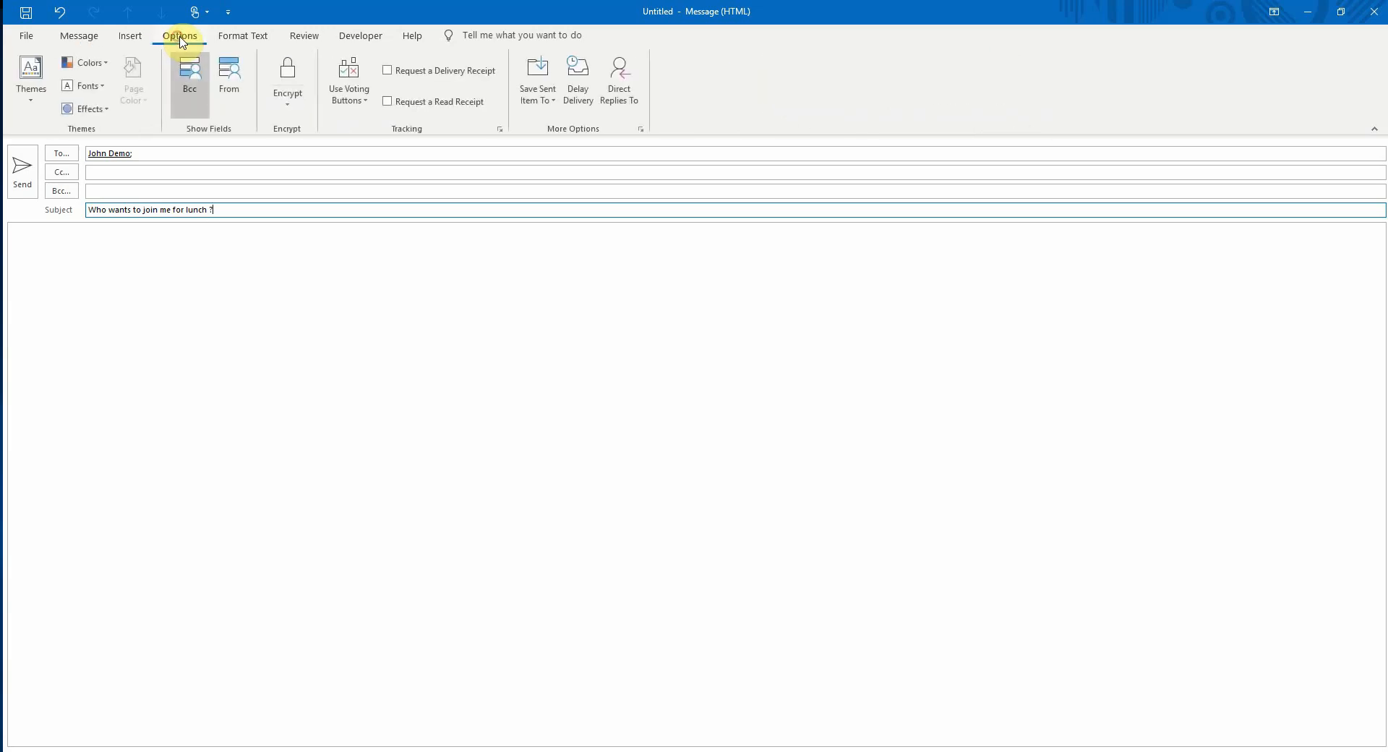
click(343, 90)
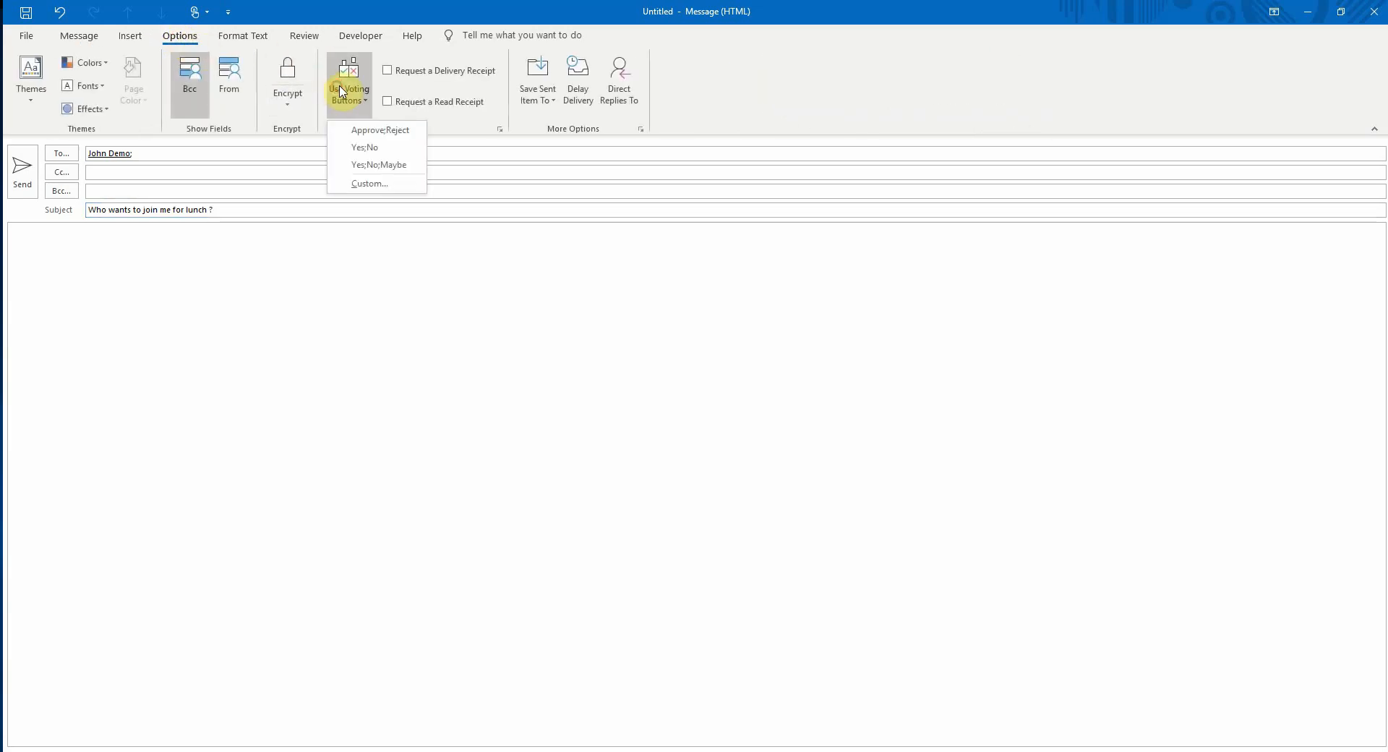
click(368, 150)
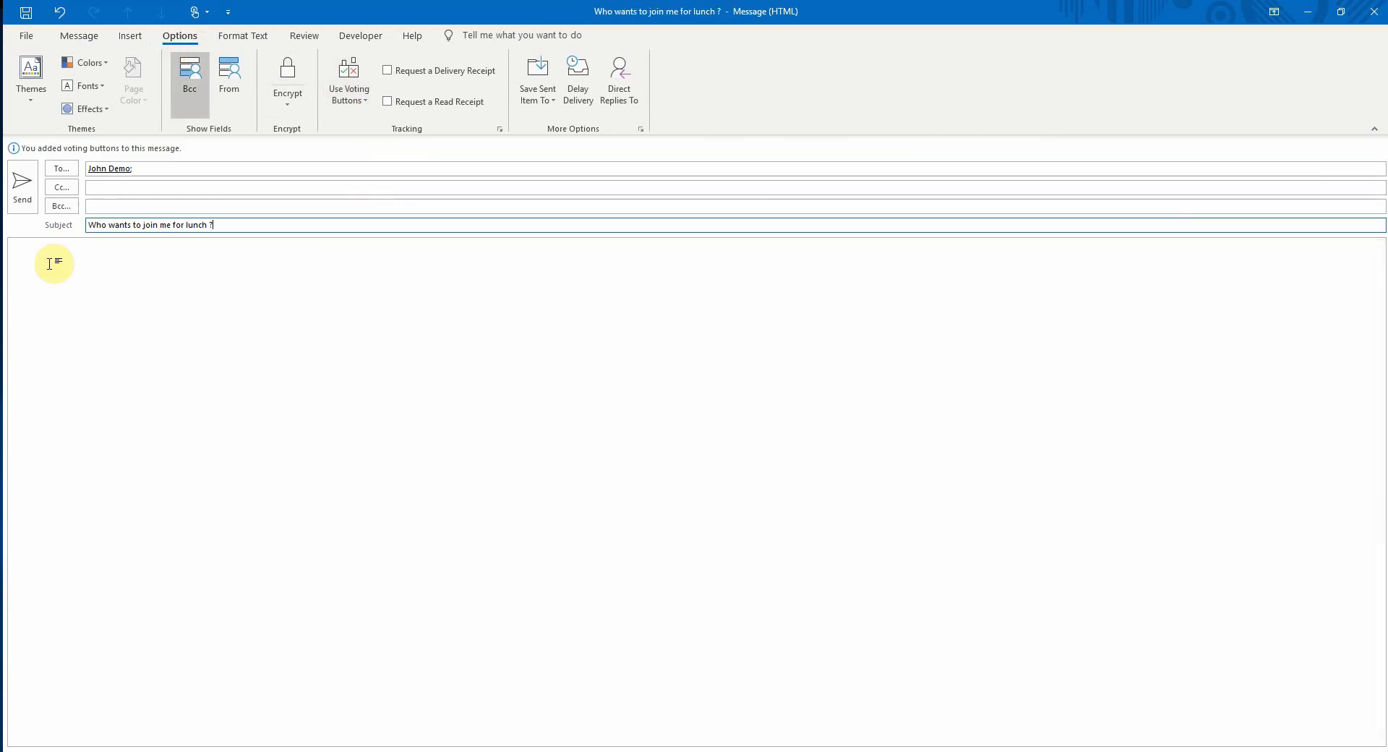
click(23, 183)
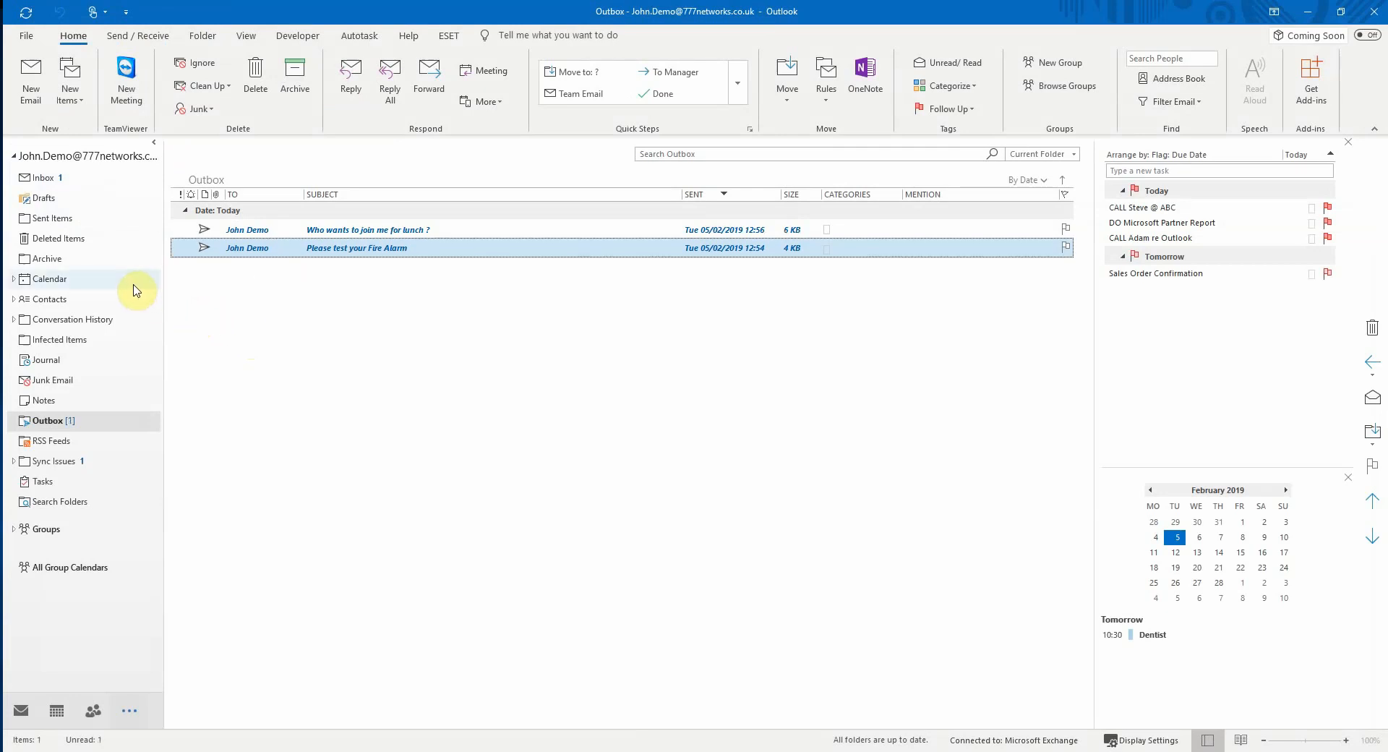
- Vote Yes on the received "Who wants to join me for lunch ?" email in the Inbox and send the response now
click(44, 178)
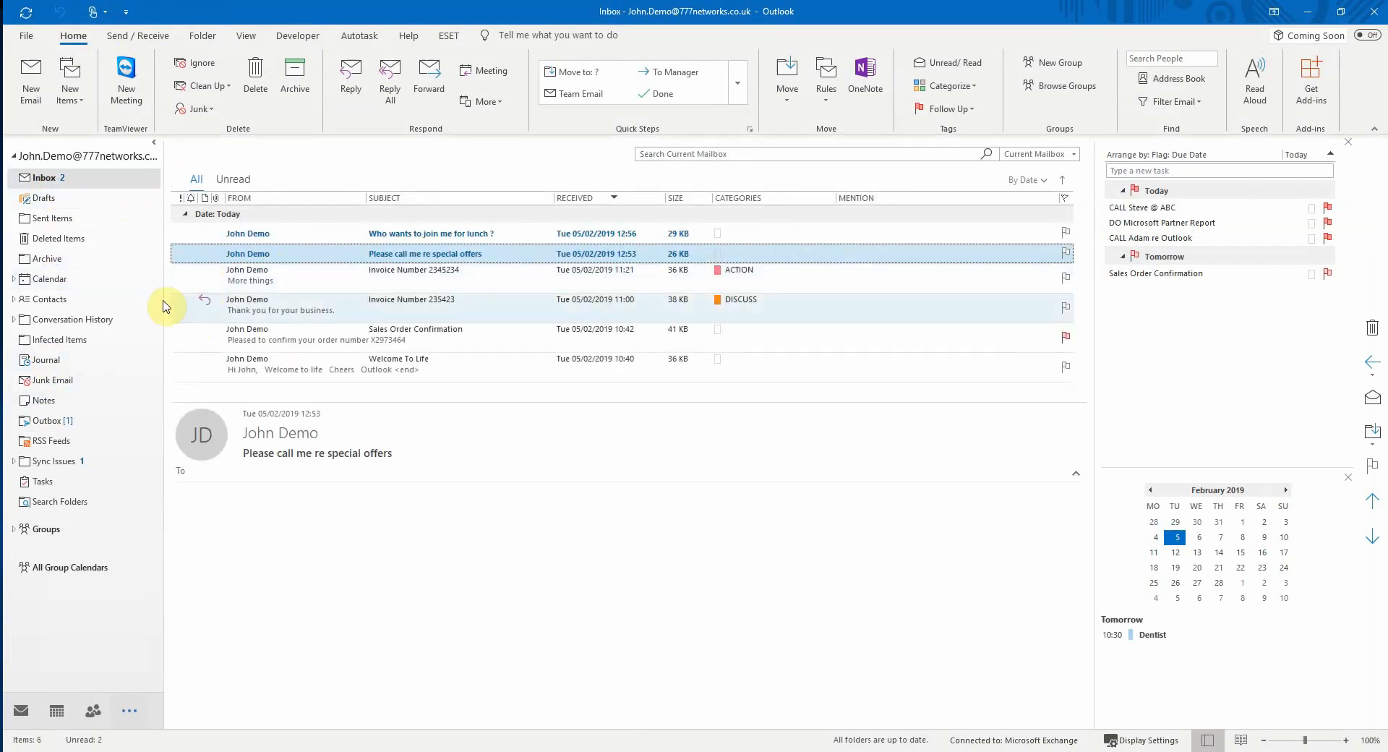
click(299, 234)
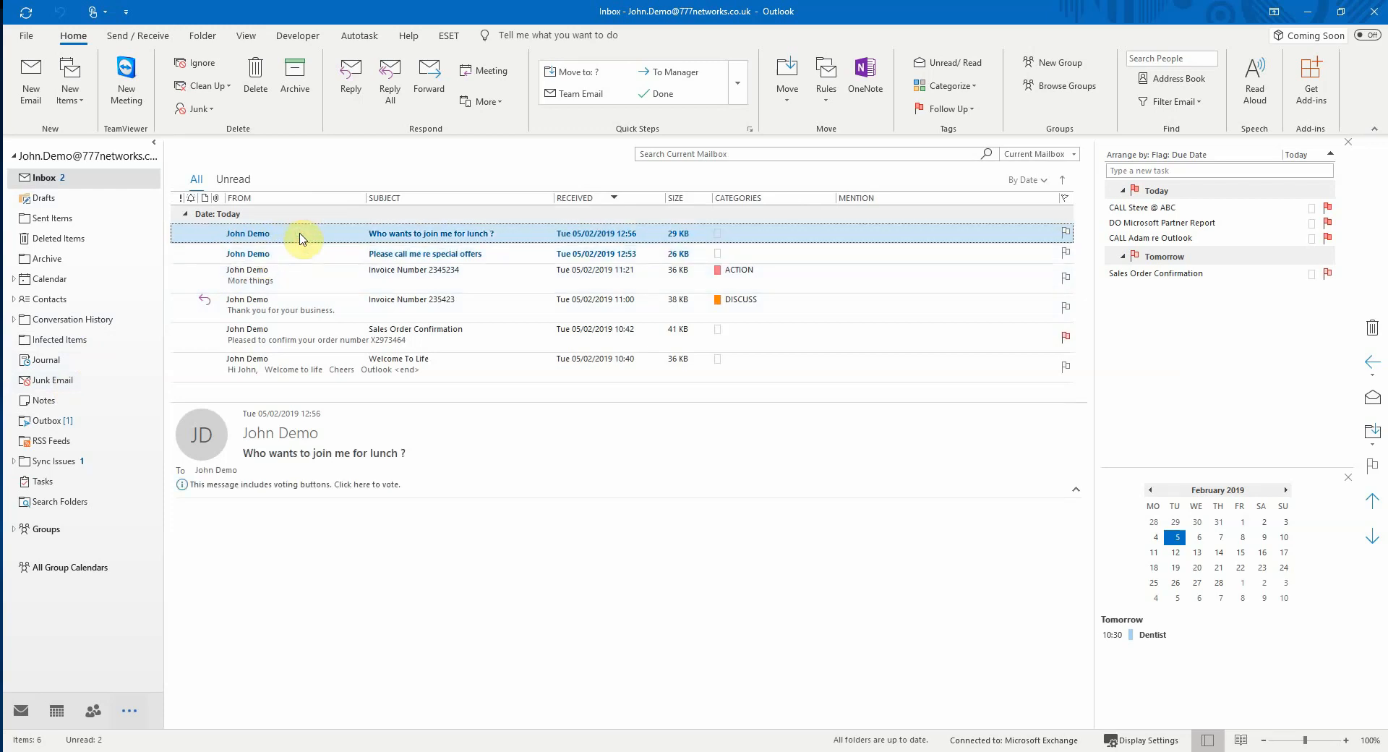
click(264, 493)
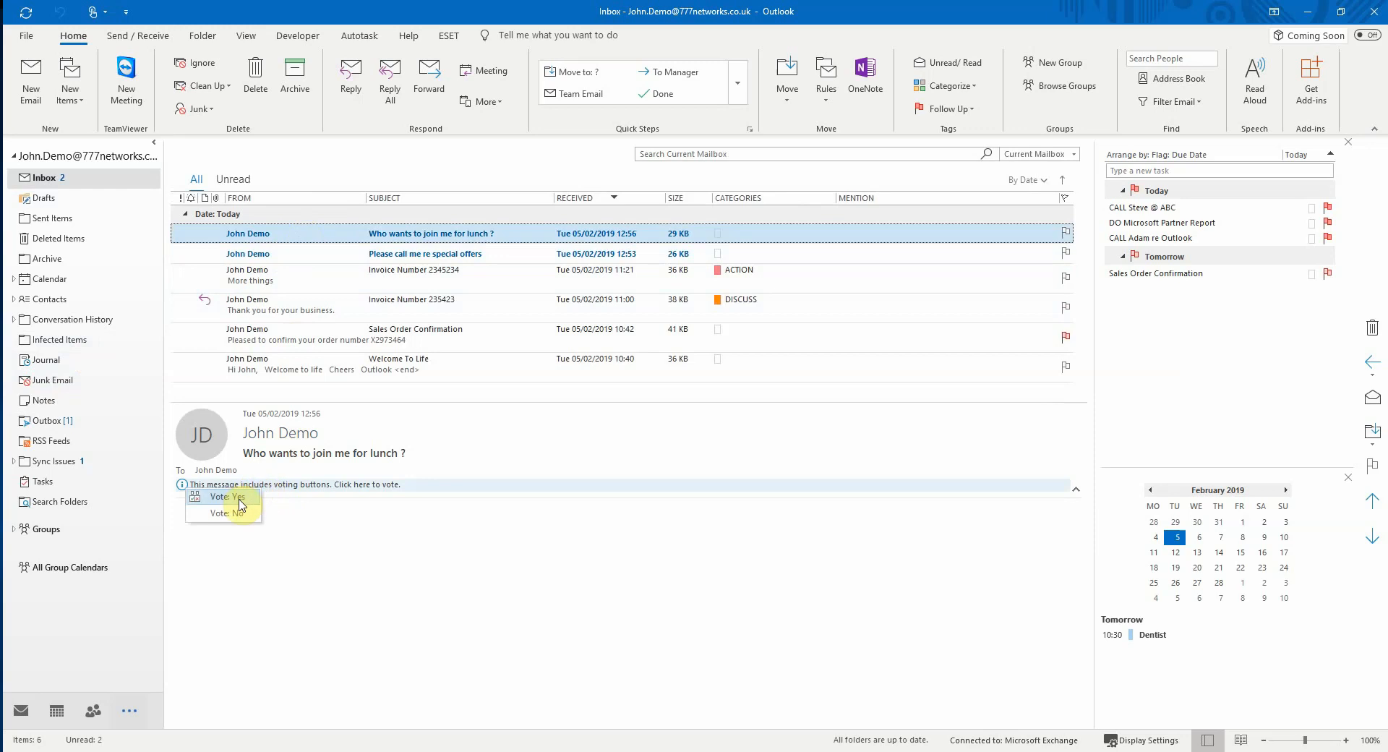
click(240, 498)
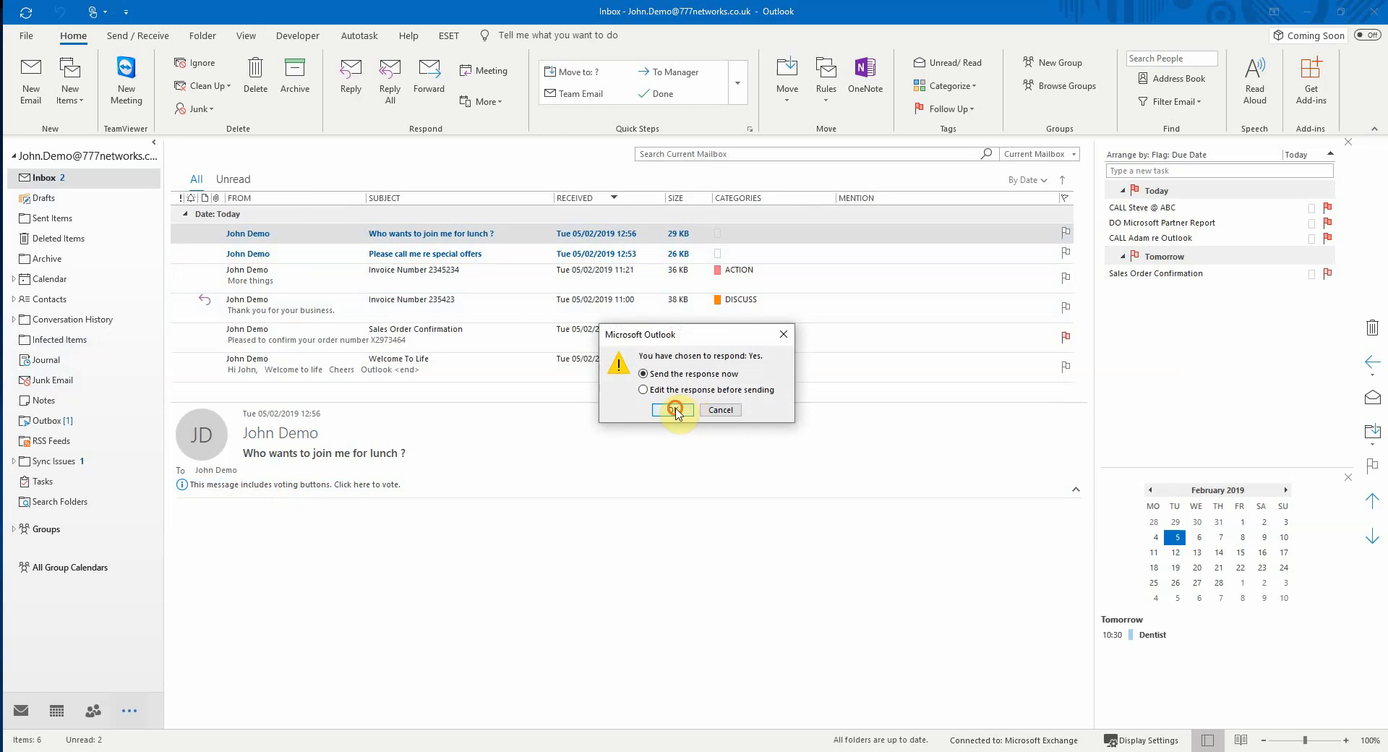
click(674, 410)
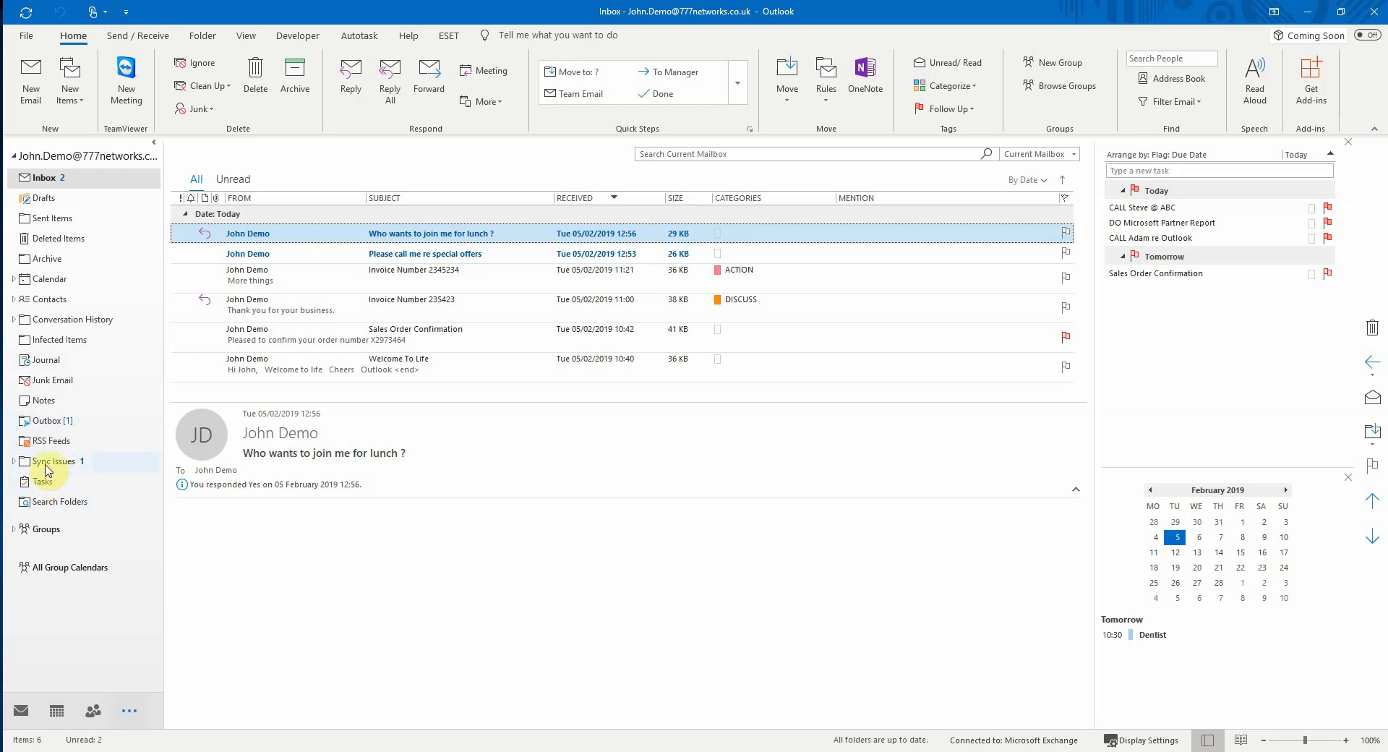
- Open the sent "Who wants to join me for lunch ?" email, view its voting response tracking, and leave the message window
click(45, 224)
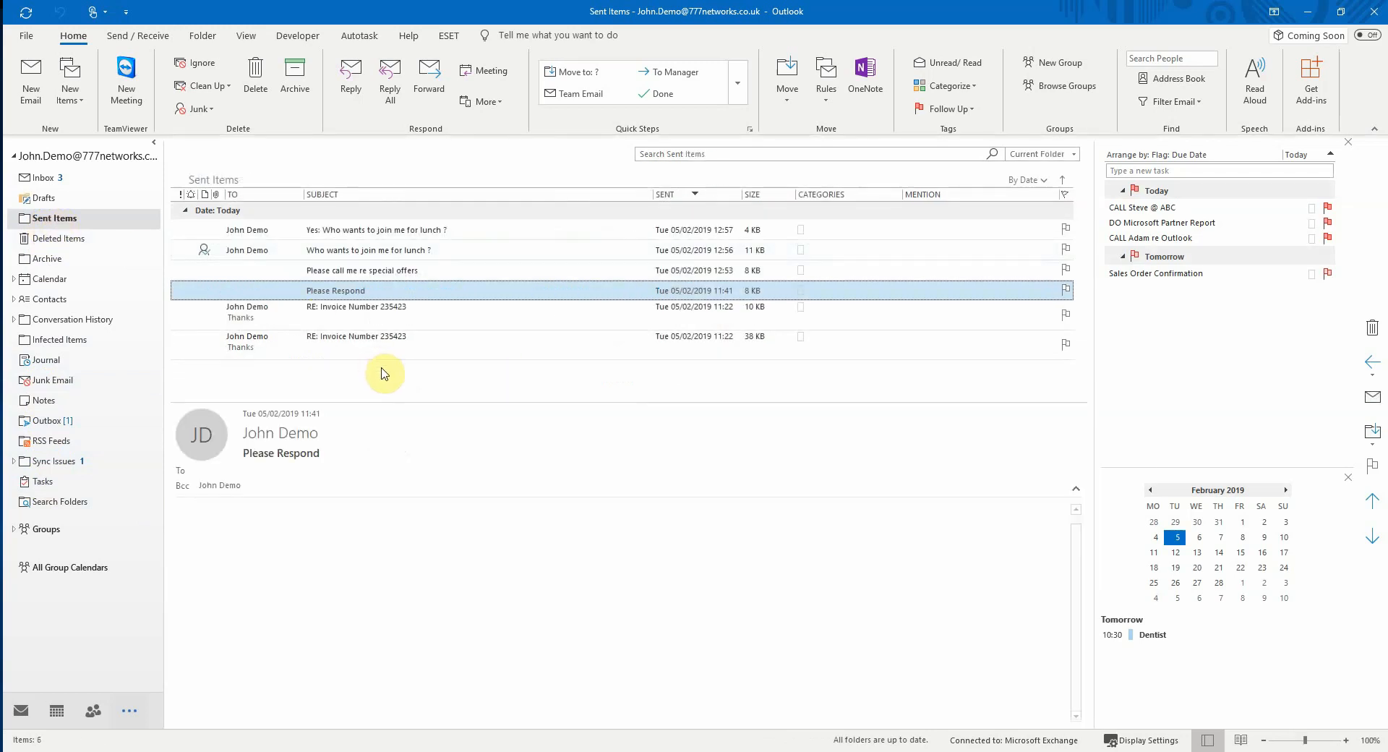
click(422, 253)
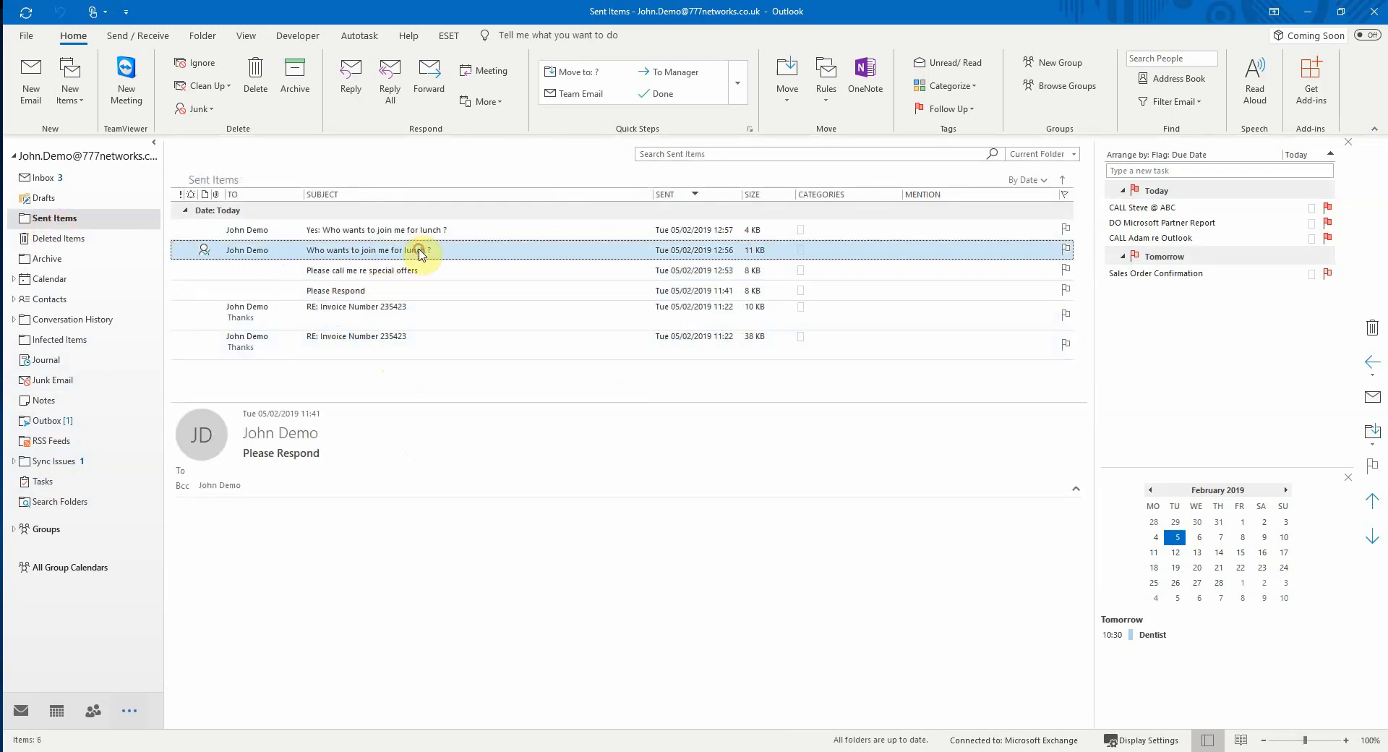
double_click(421, 251)
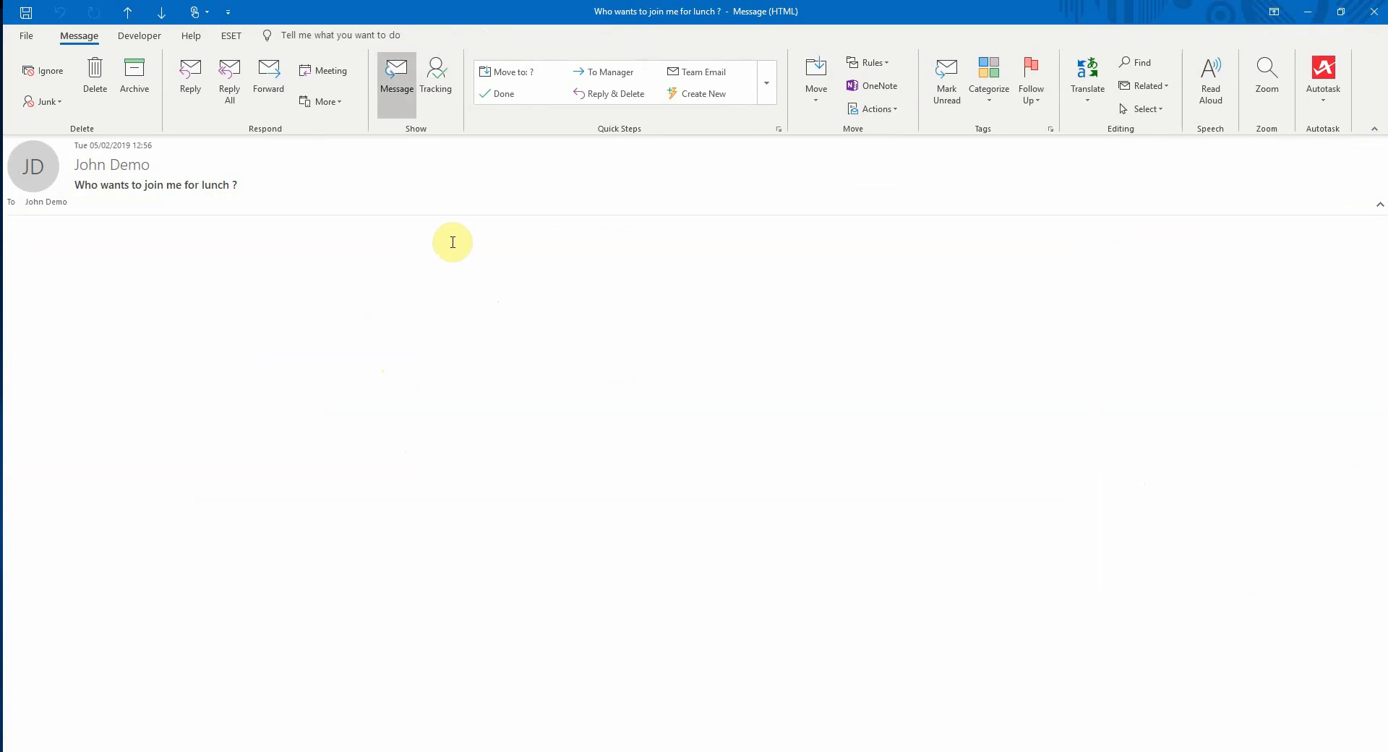
click(441, 86)
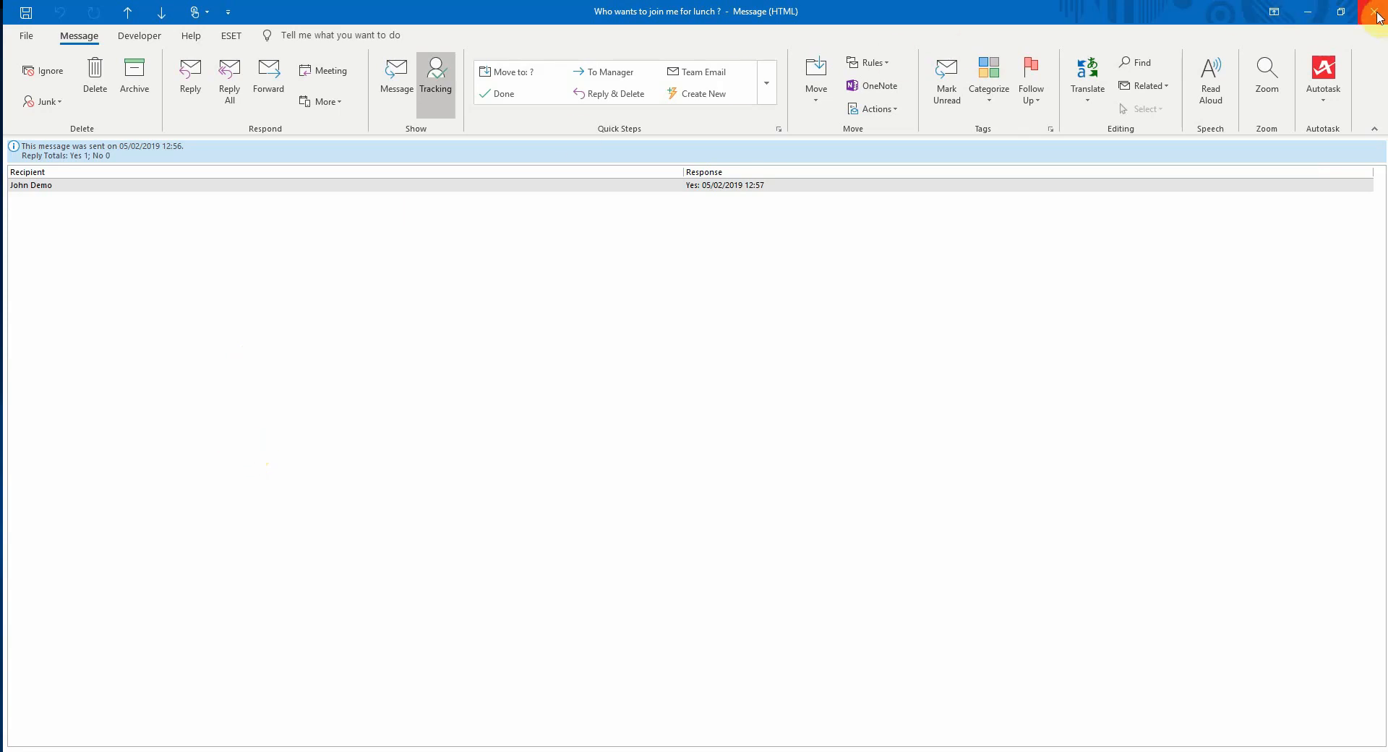
click(1307, 10)
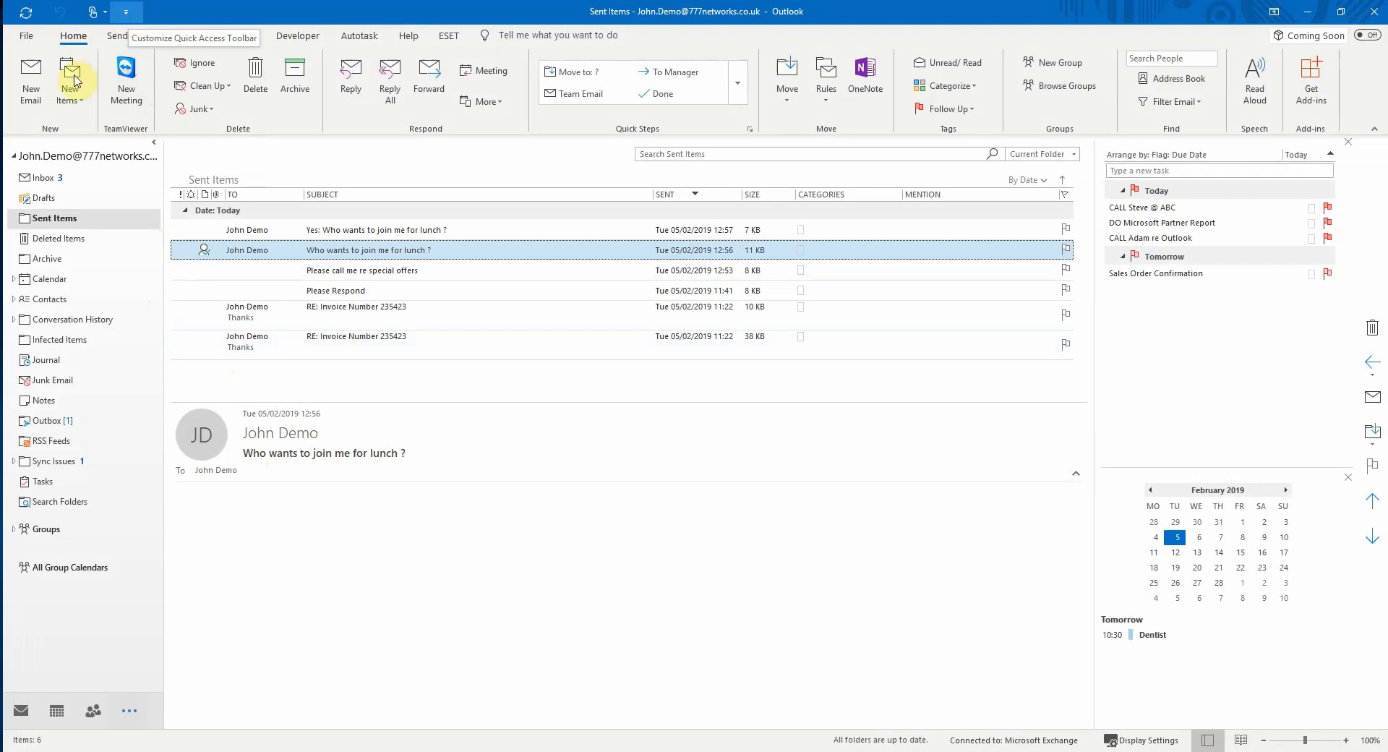
- Open the received "Who wants to join me for lunch ?" email from the Inbox, view its print preview, and close the message
click(42, 178)
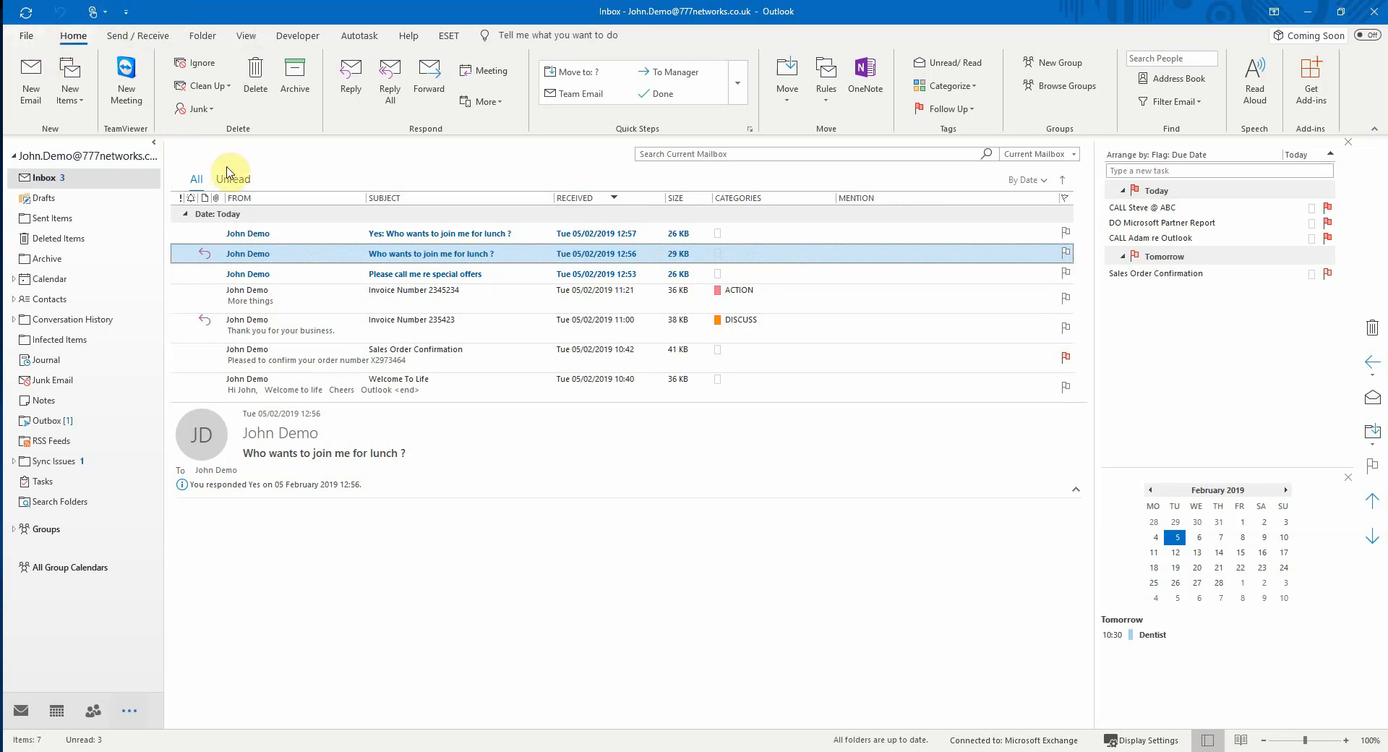
double_click(269, 259)
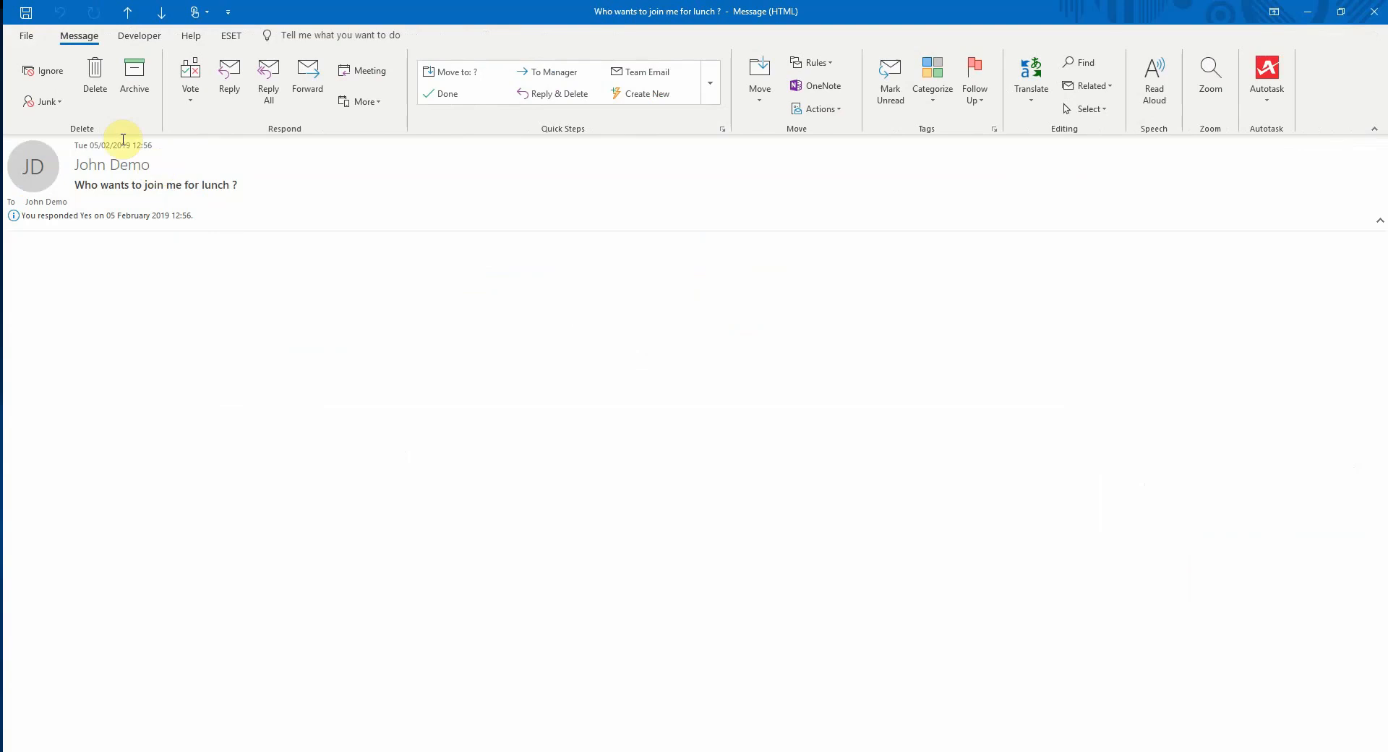
click(25, 38)
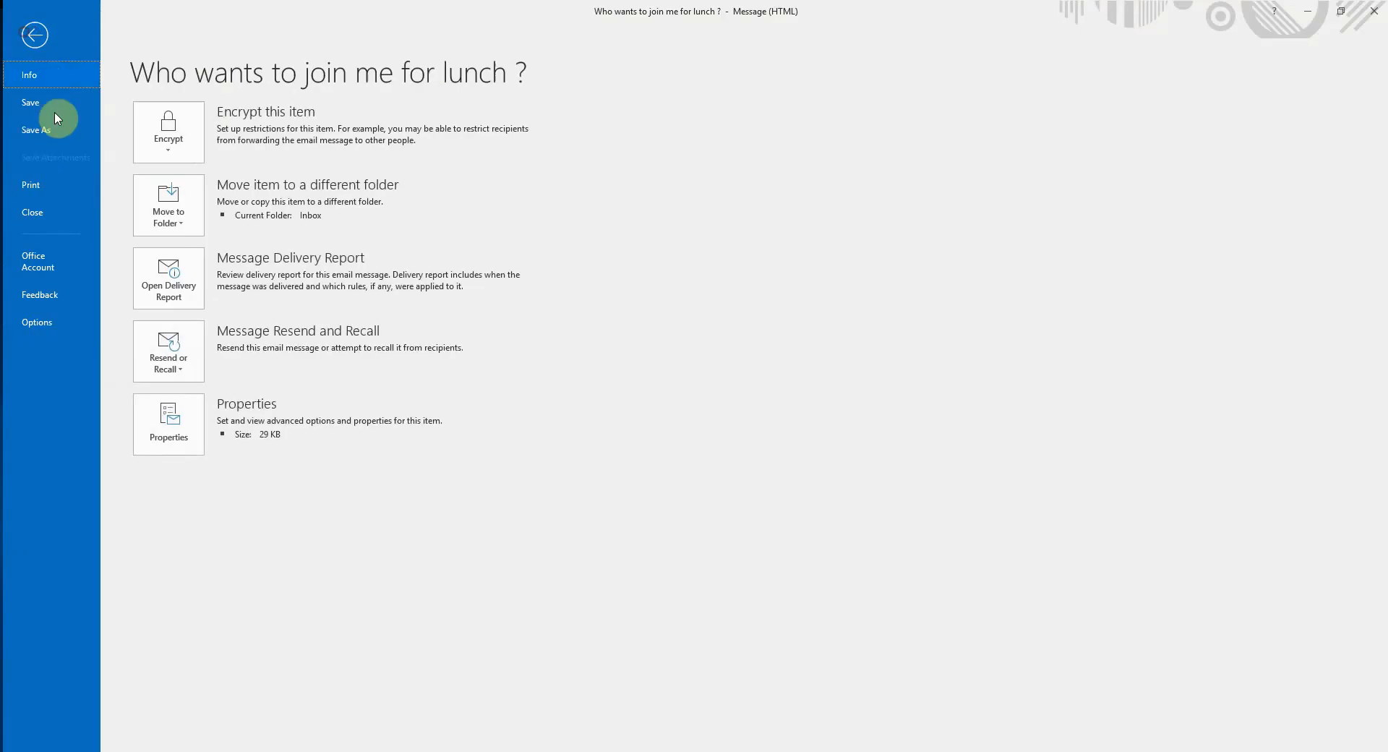
click(32, 190)
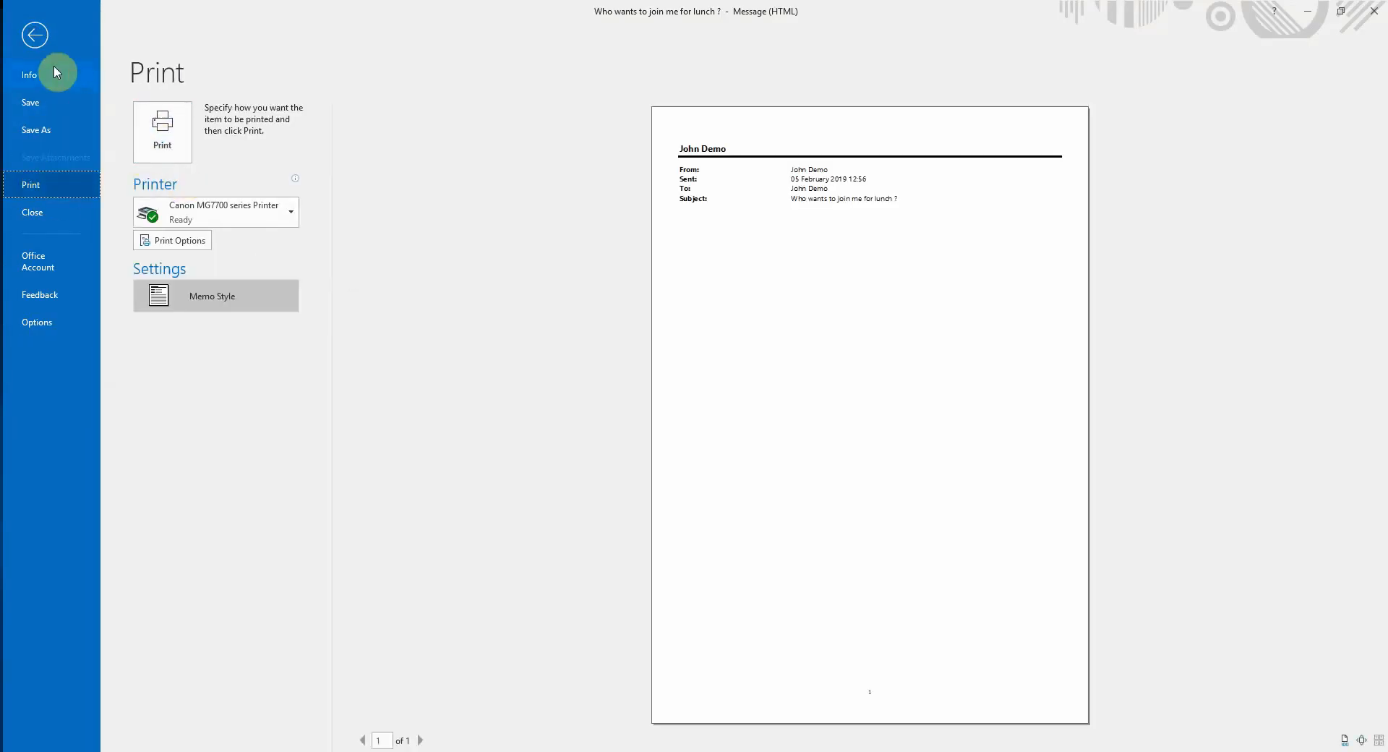
click(35, 38)
click(1374, 11)
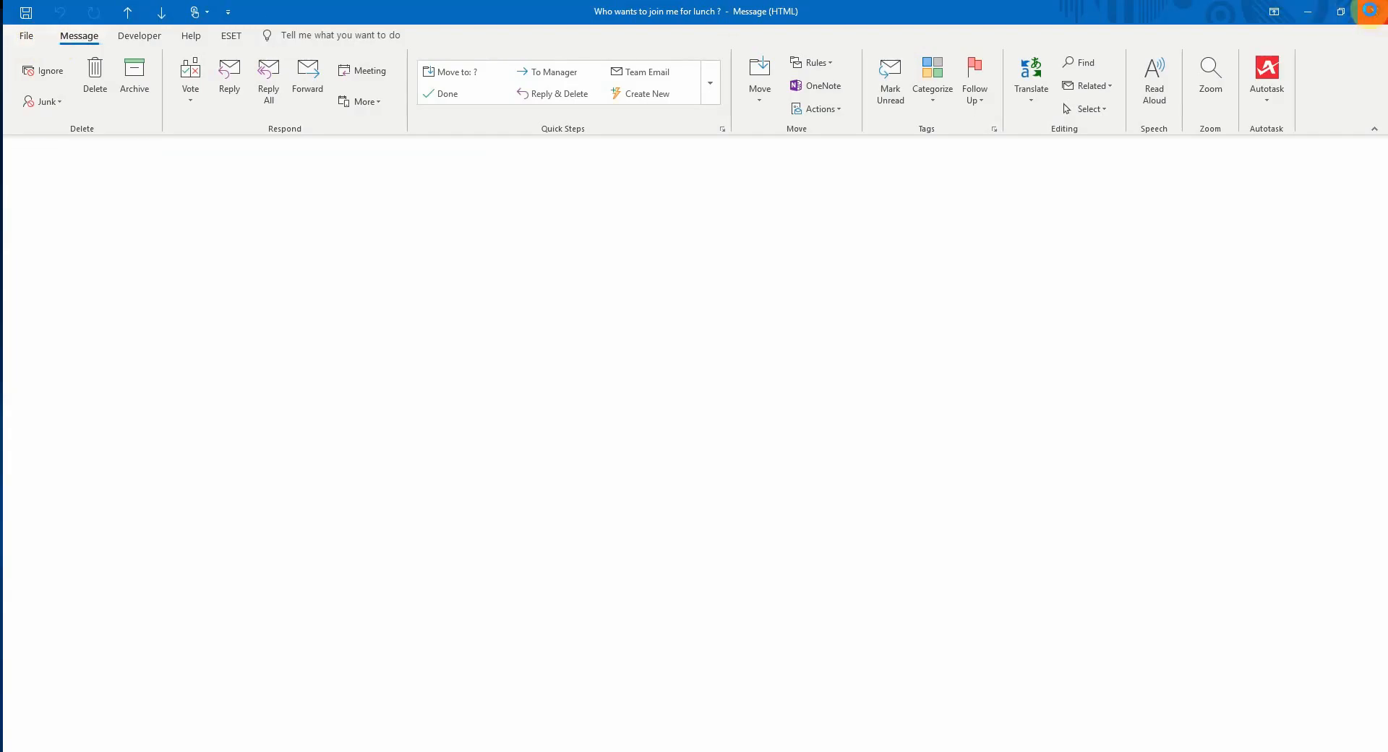
- Add the Print command to the Quick Access Toolbar
click(126, 12)
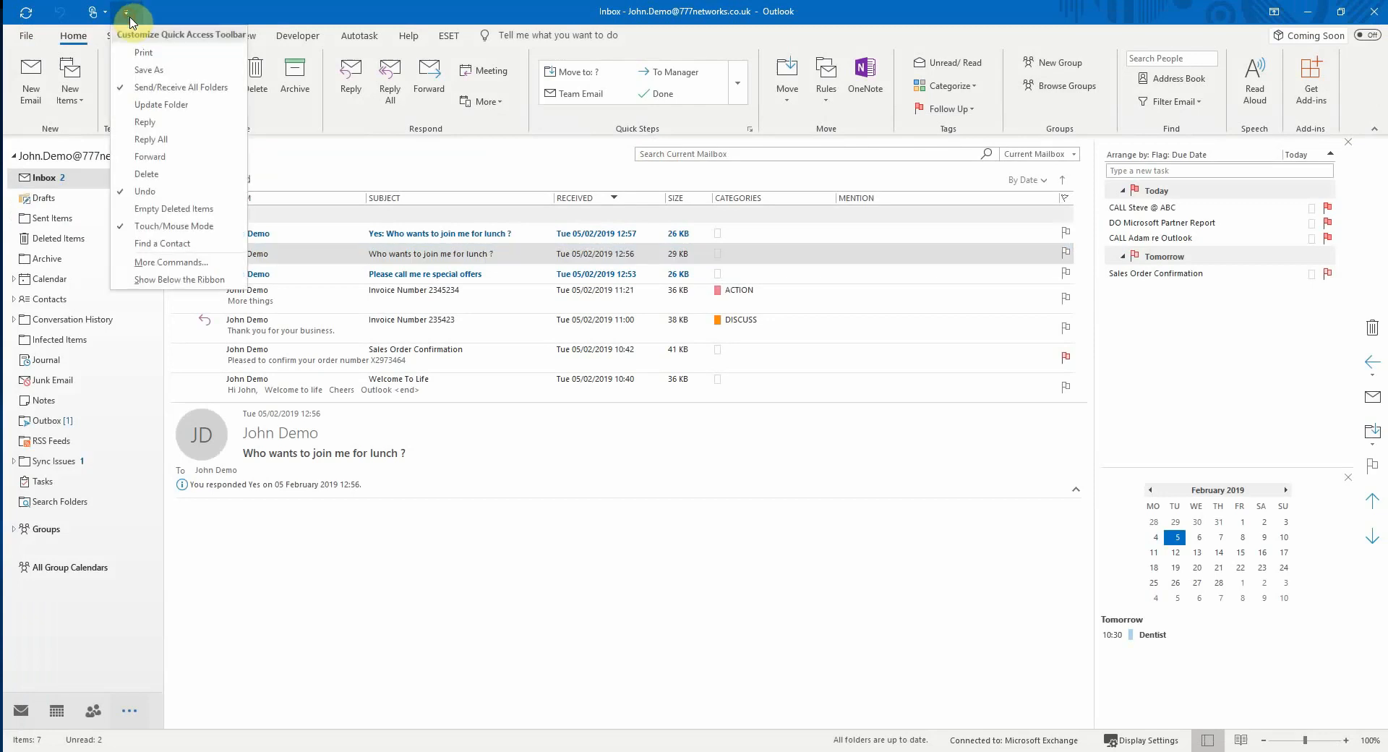
click(143, 53)
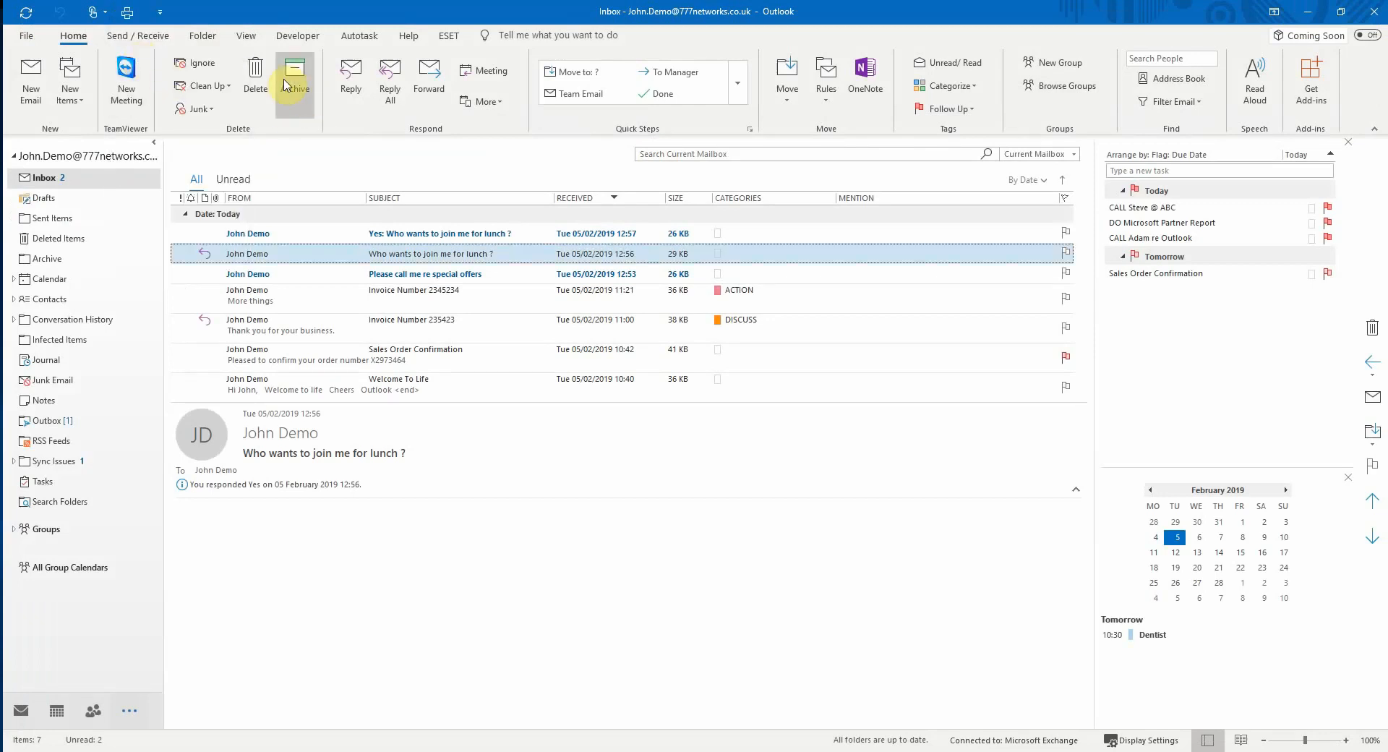
- Browse the popular commands available for the Quick Access Toolbar and leave the options without changing anything
click(160, 11)
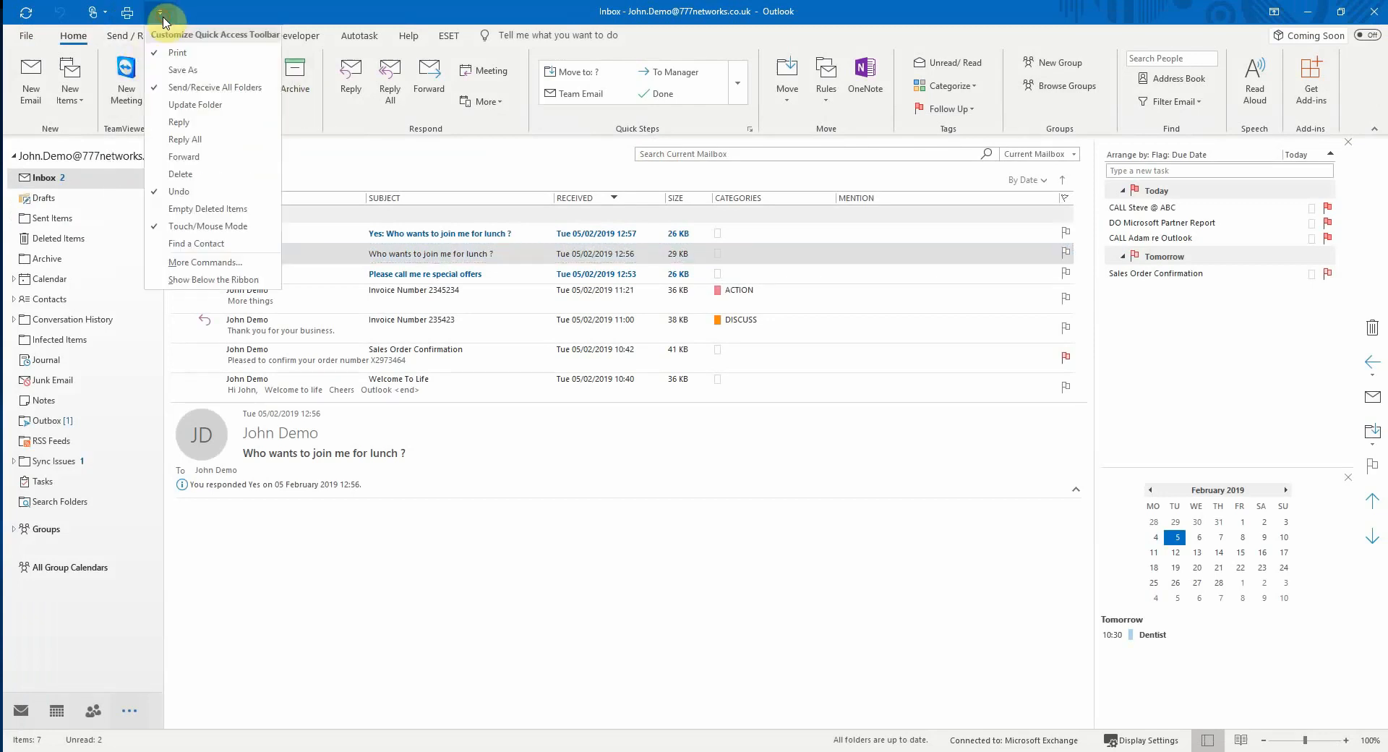
click(196, 264)
scroll(599, 477, down, 1)
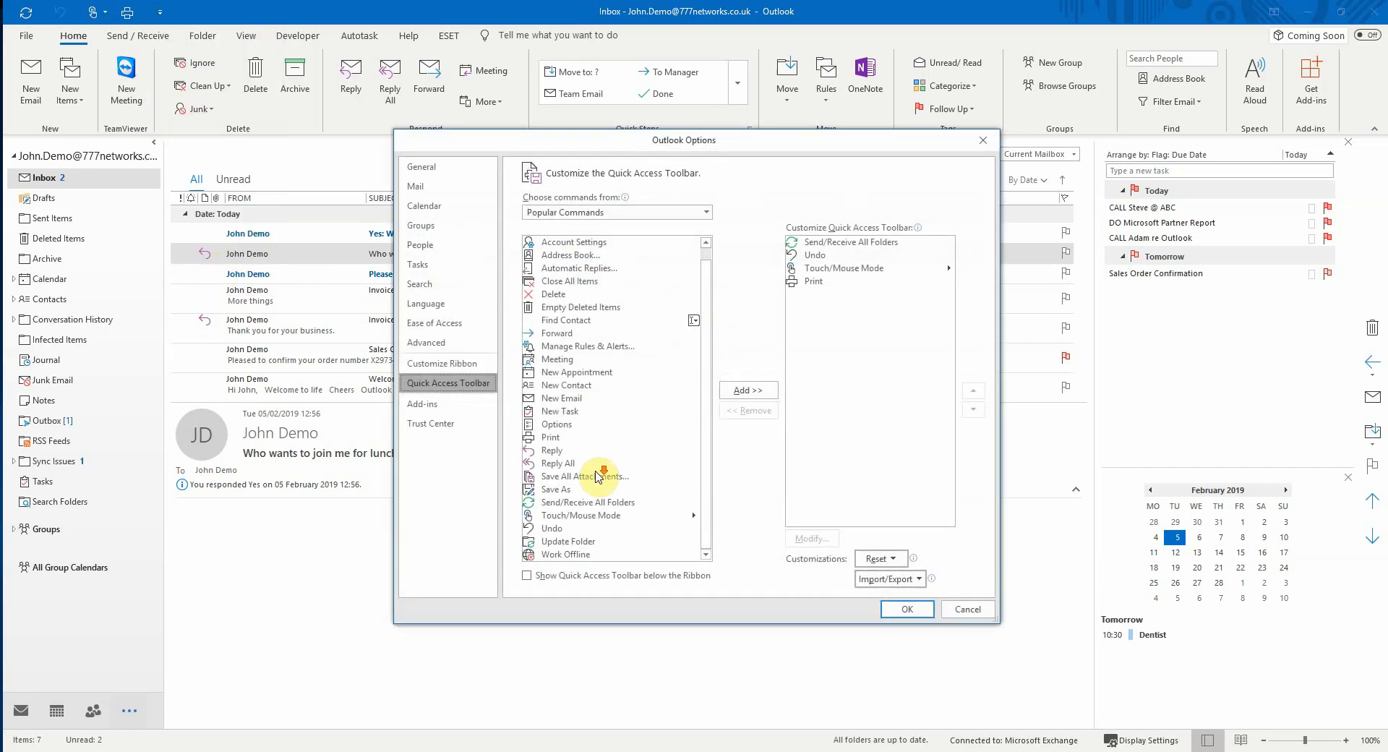
scroll(599, 477, up, 1)
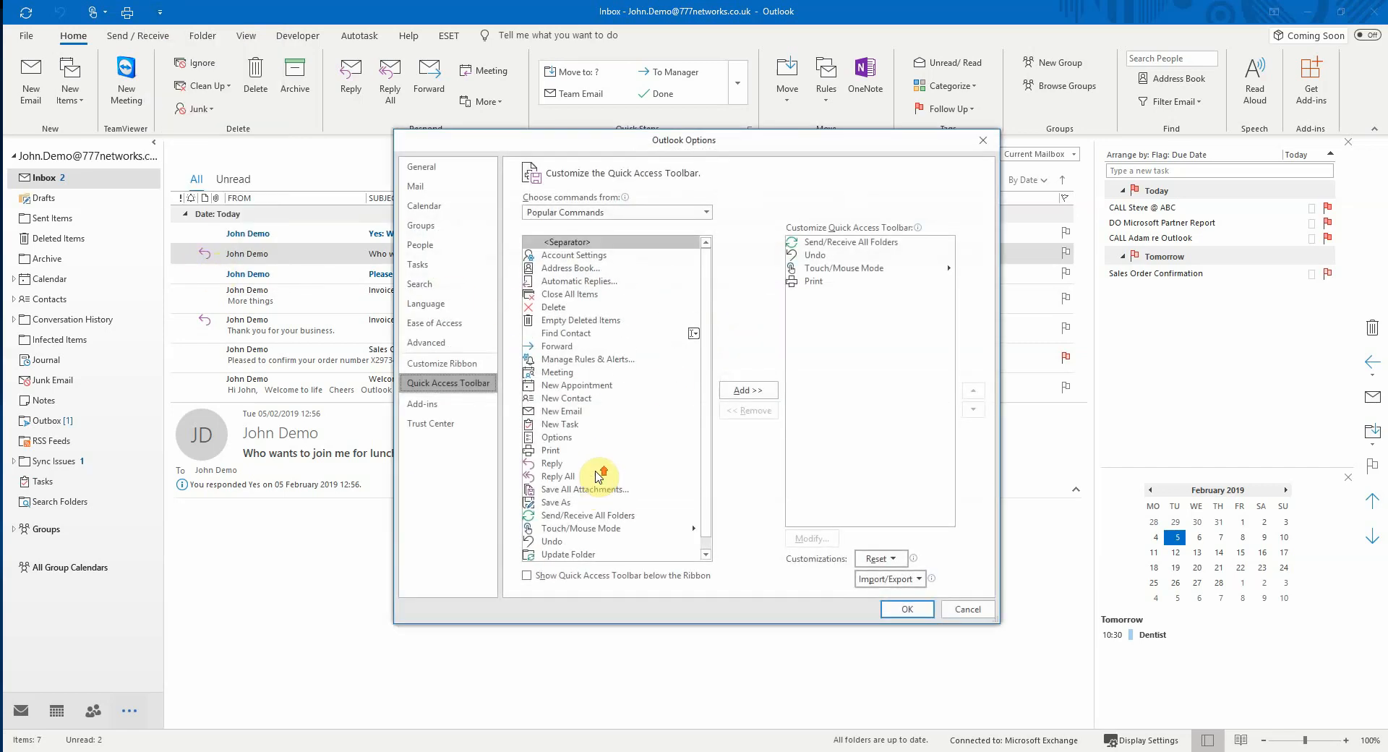
click(967, 609)
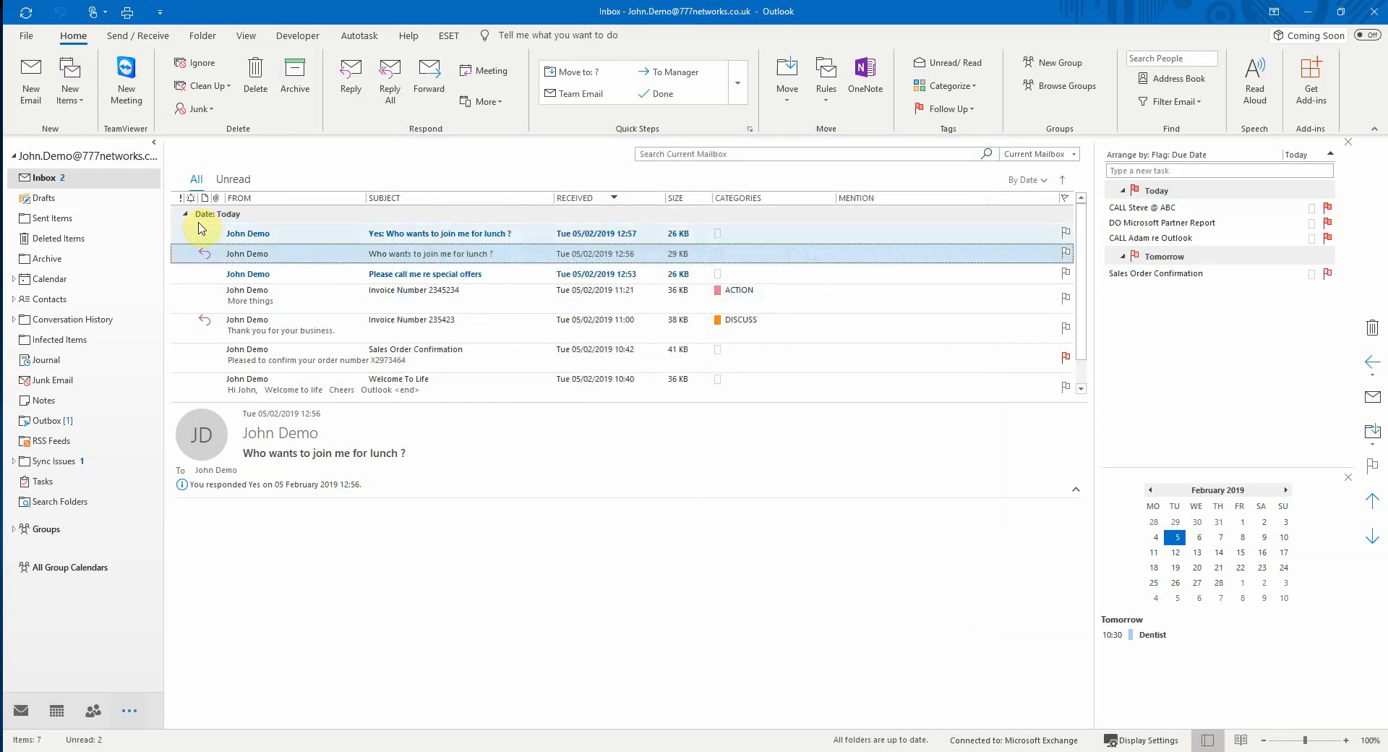
- Preview the selected lunch email for printing using the Quick Access Toolbar's Print command, and return to the Inbox without printing
click(130, 18)
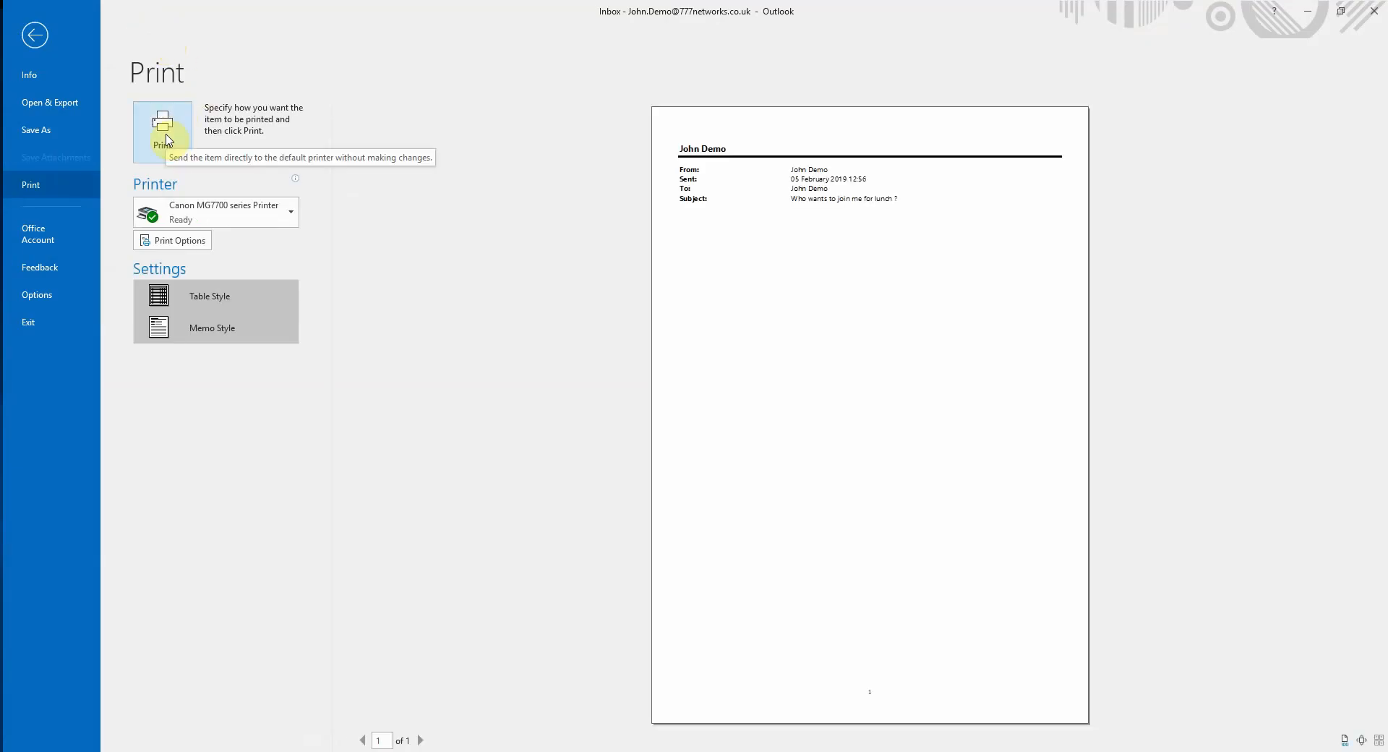
click(38, 36)
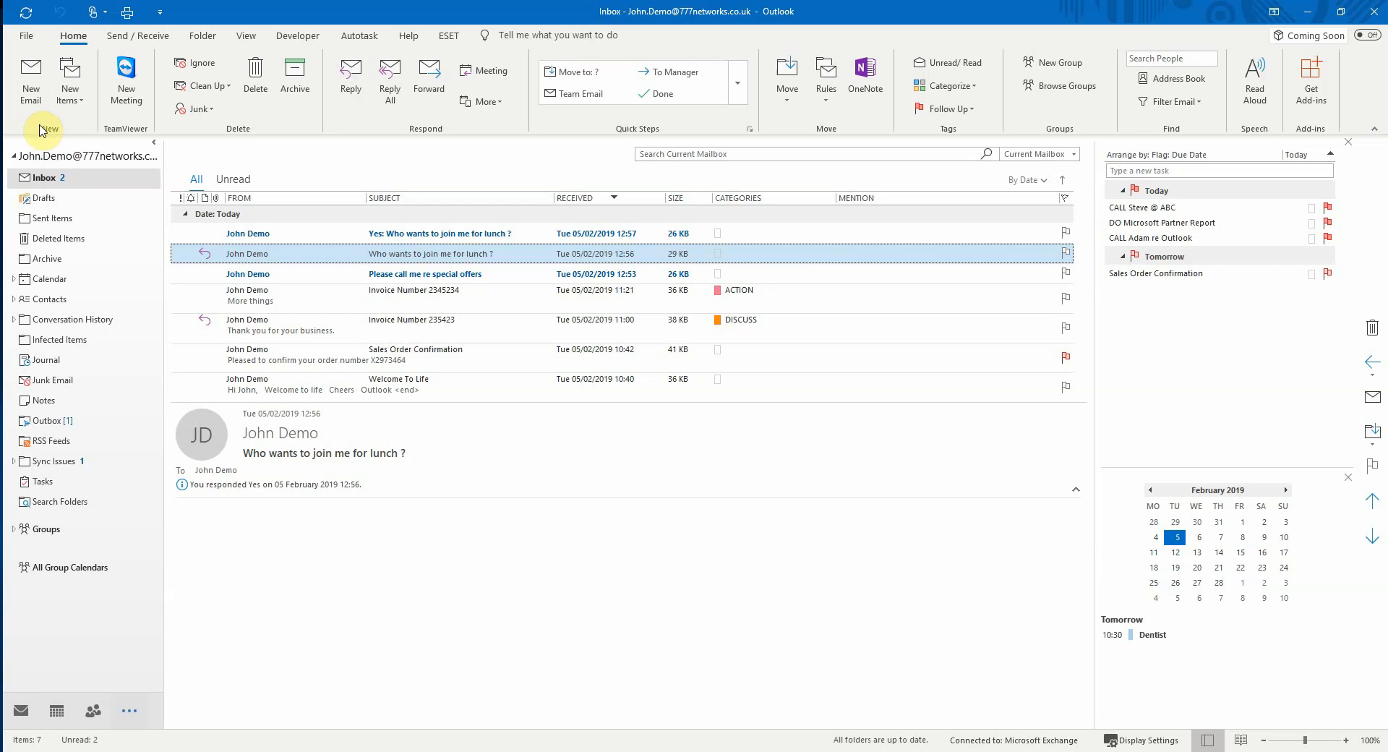
- Search the current mailbox for "invoice"
click(671, 151)
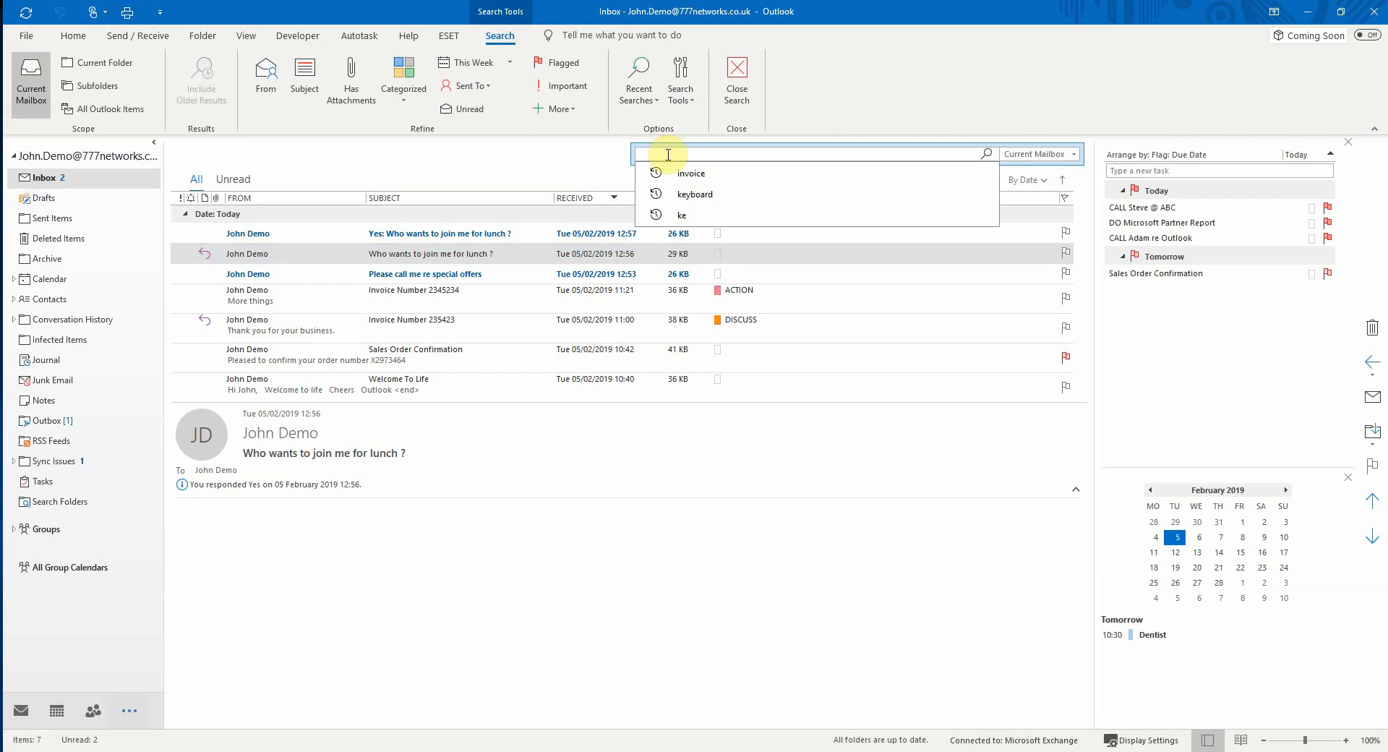
click(669, 155)
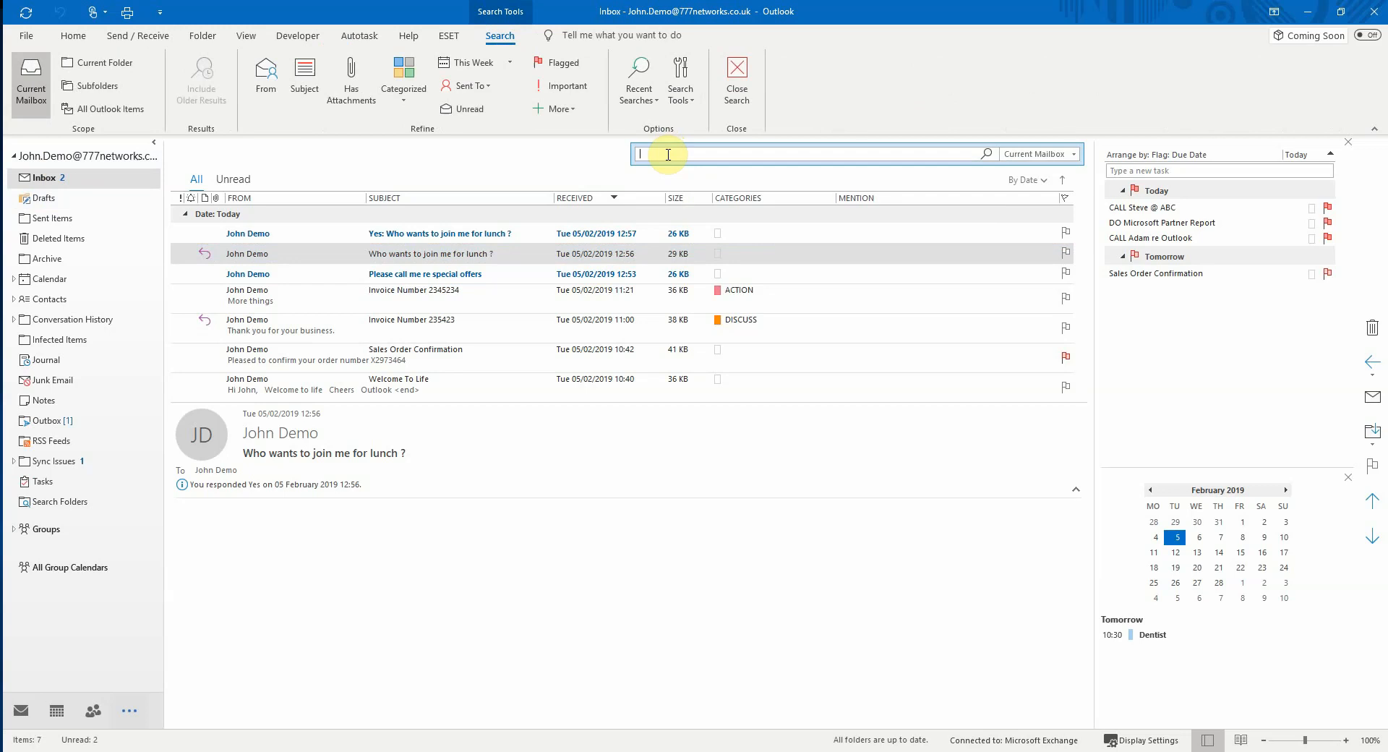
text(invoice)
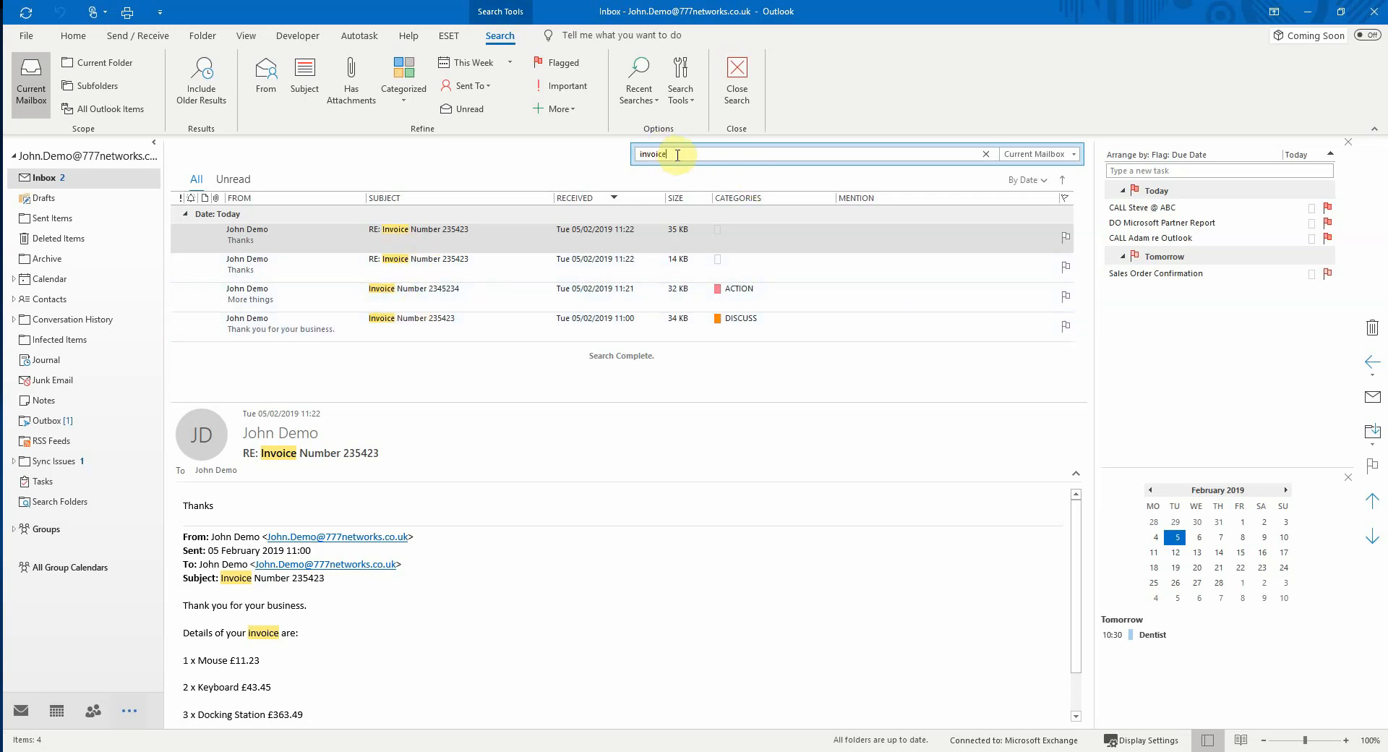
- Refine the mailbox search to "invoice keyboard", look through the first matching message, and clear the search
drag(678, 152, 636, 155)
click(695, 154)
text(keyb)
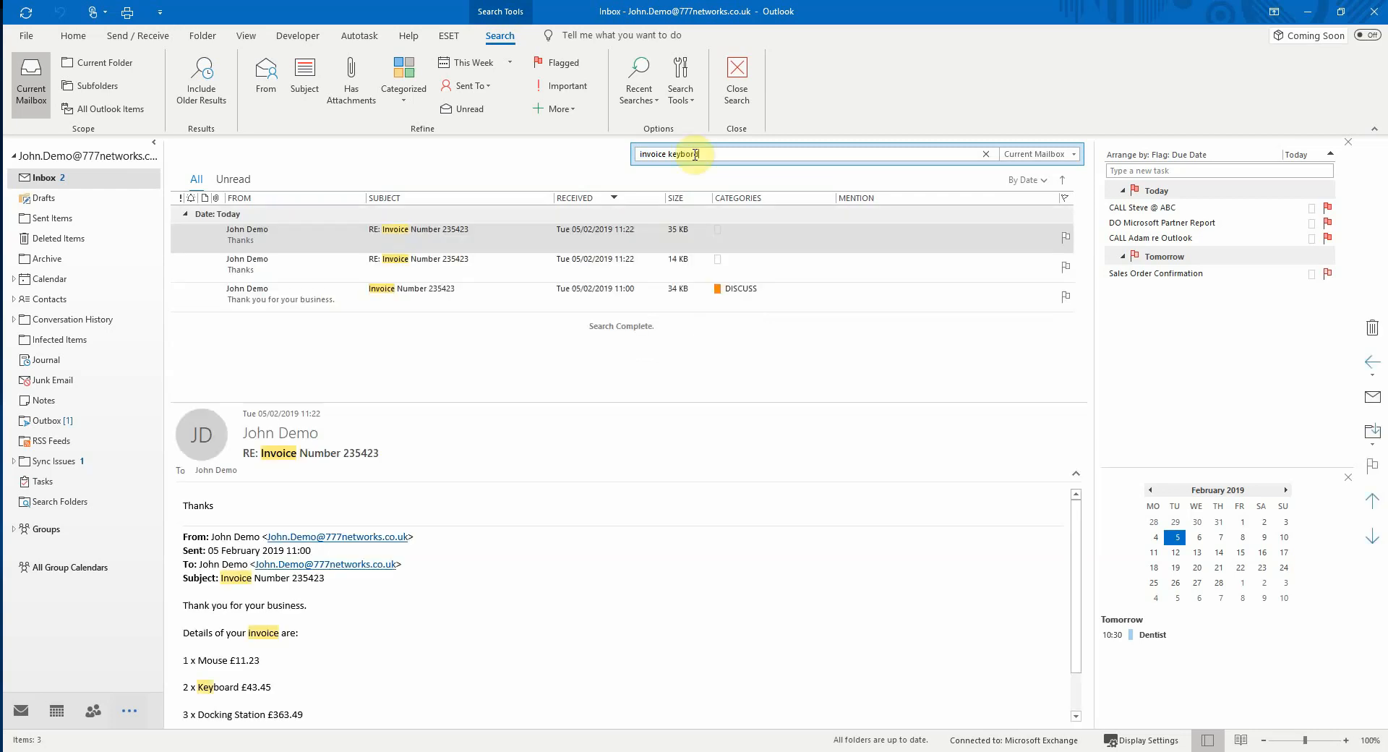
text(oard)
scroll(327, 673, down, 1)
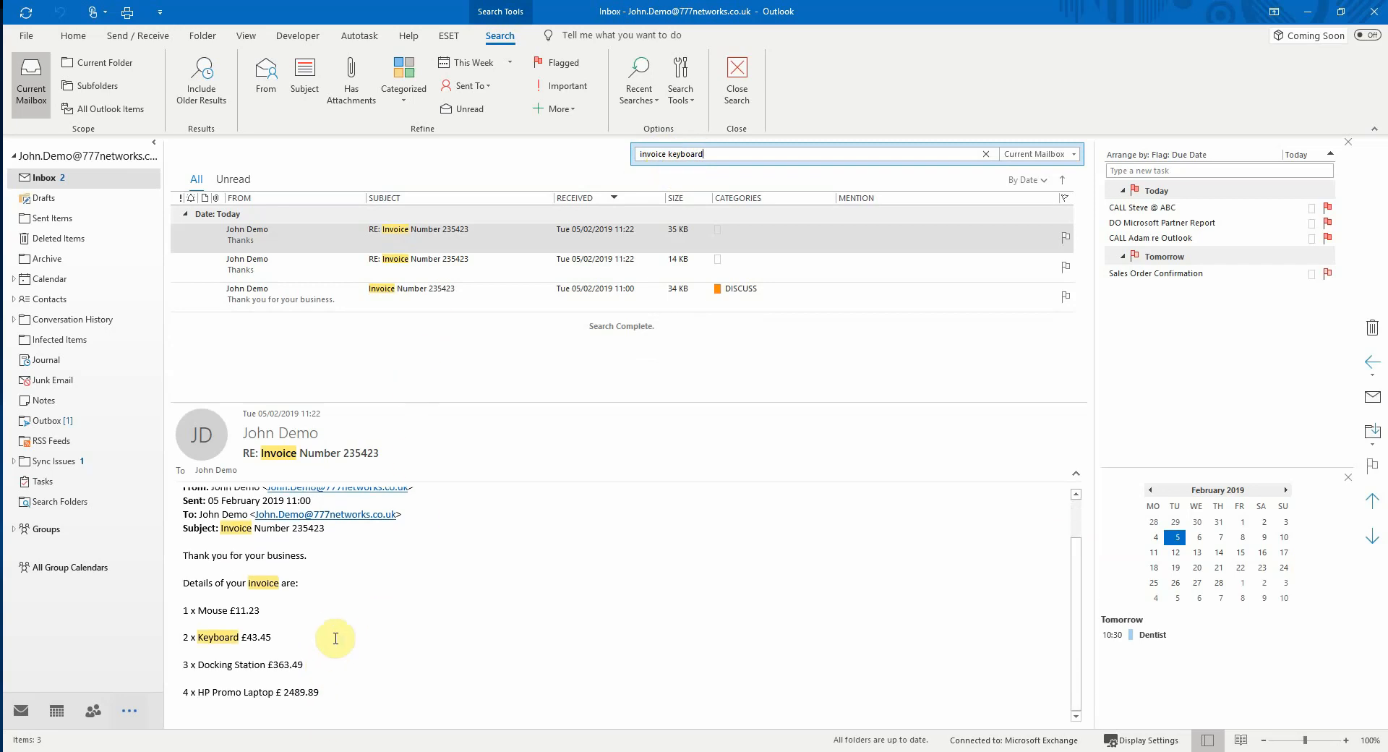
scroll(488, 571, up, 1)
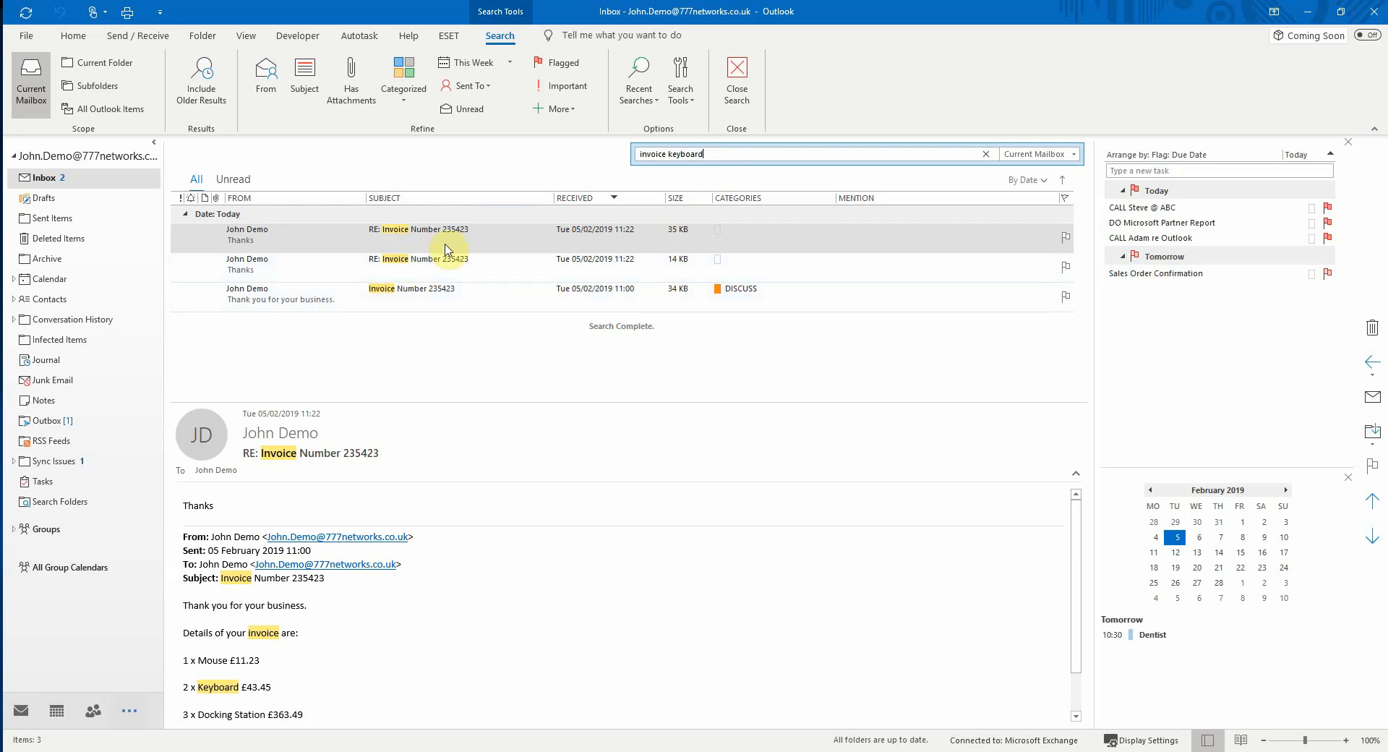
click(986, 155)
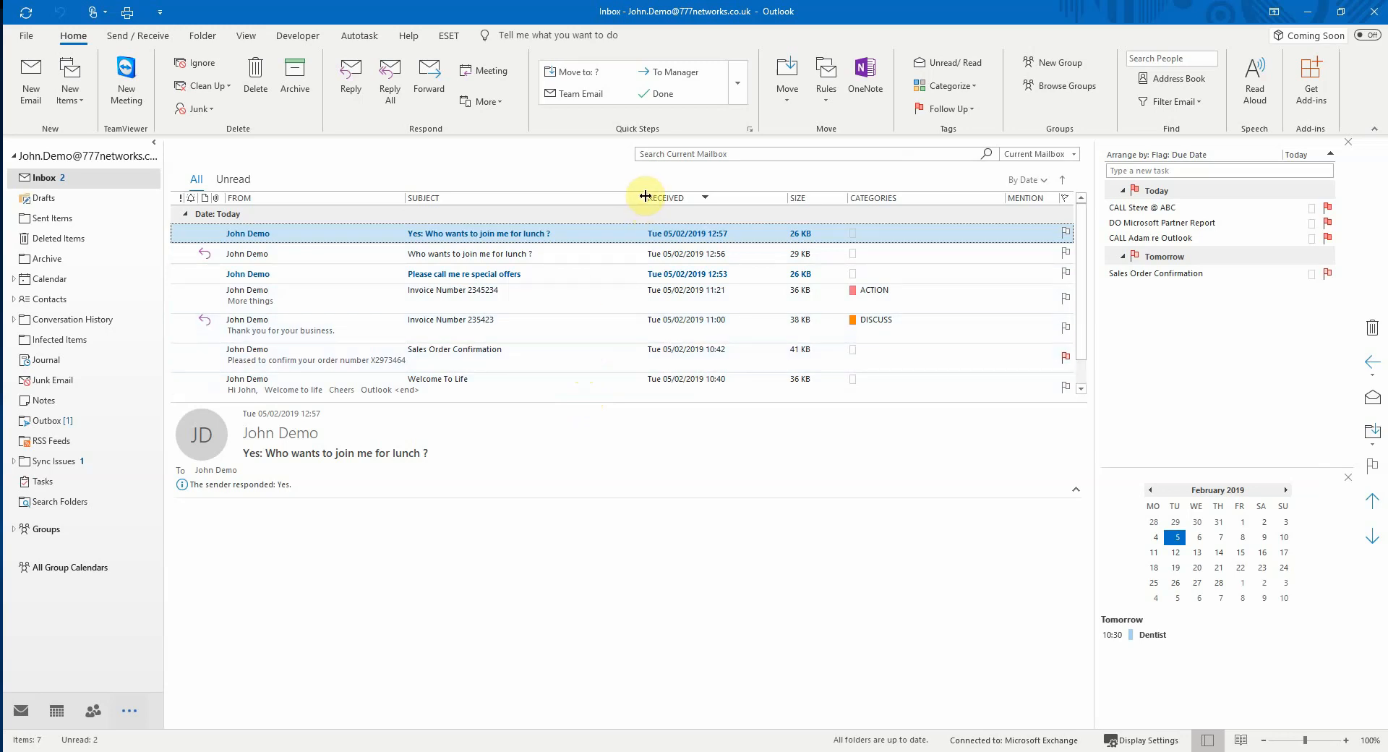
- Widen the Subject column and narrow the Received column in the Inbox message list
drag(643, 201, 683, 201)
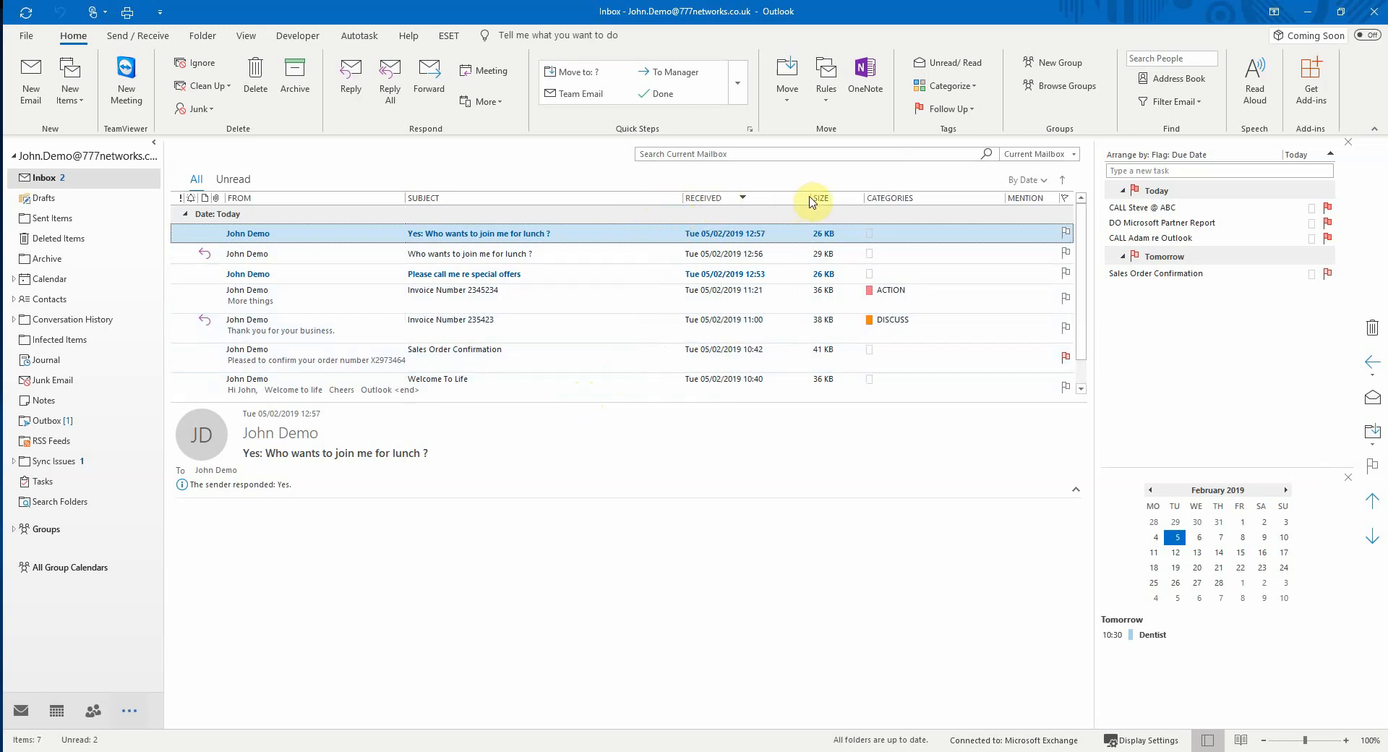
drag(808, 199, 795, 199)
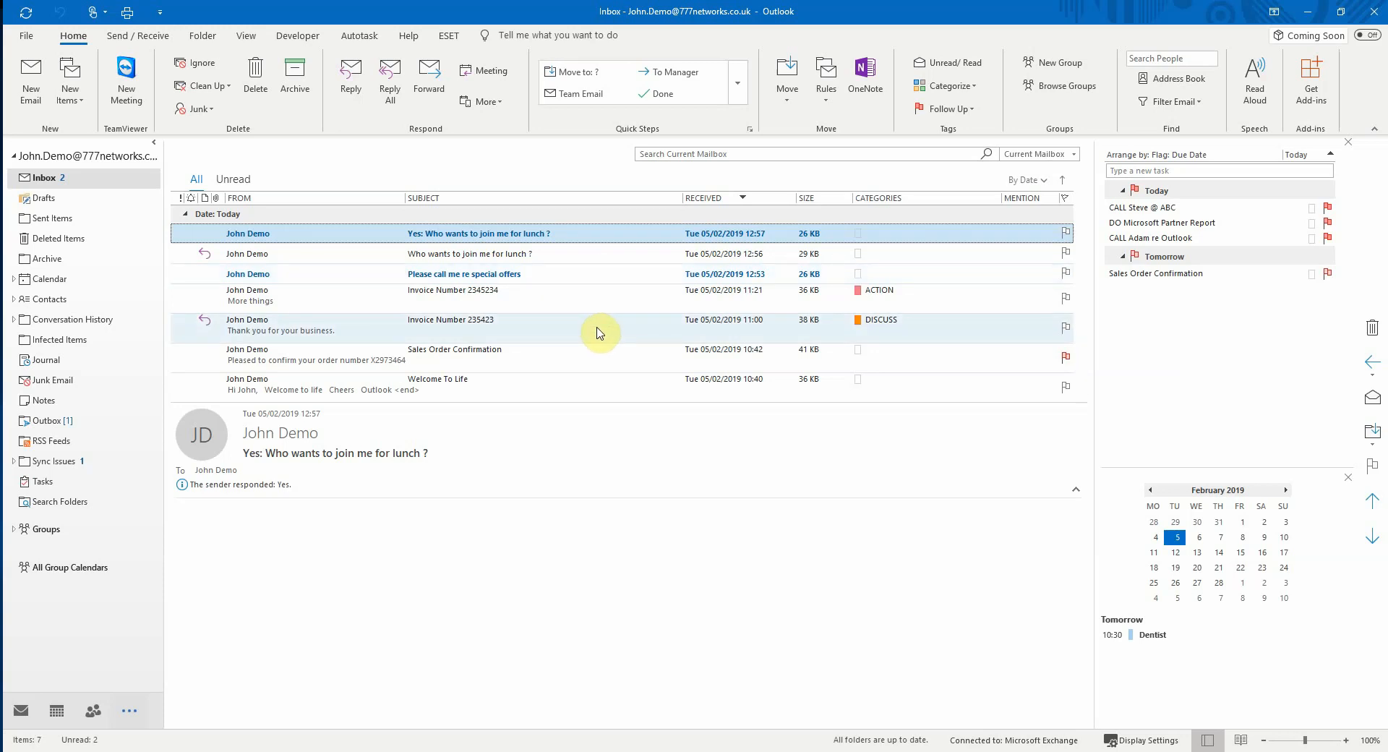
- Delete the "Welcome To Life" and "Sales Order Confirmation" emails and the invoice email categorized DISCUSS from the Inbox
click(606, 388)
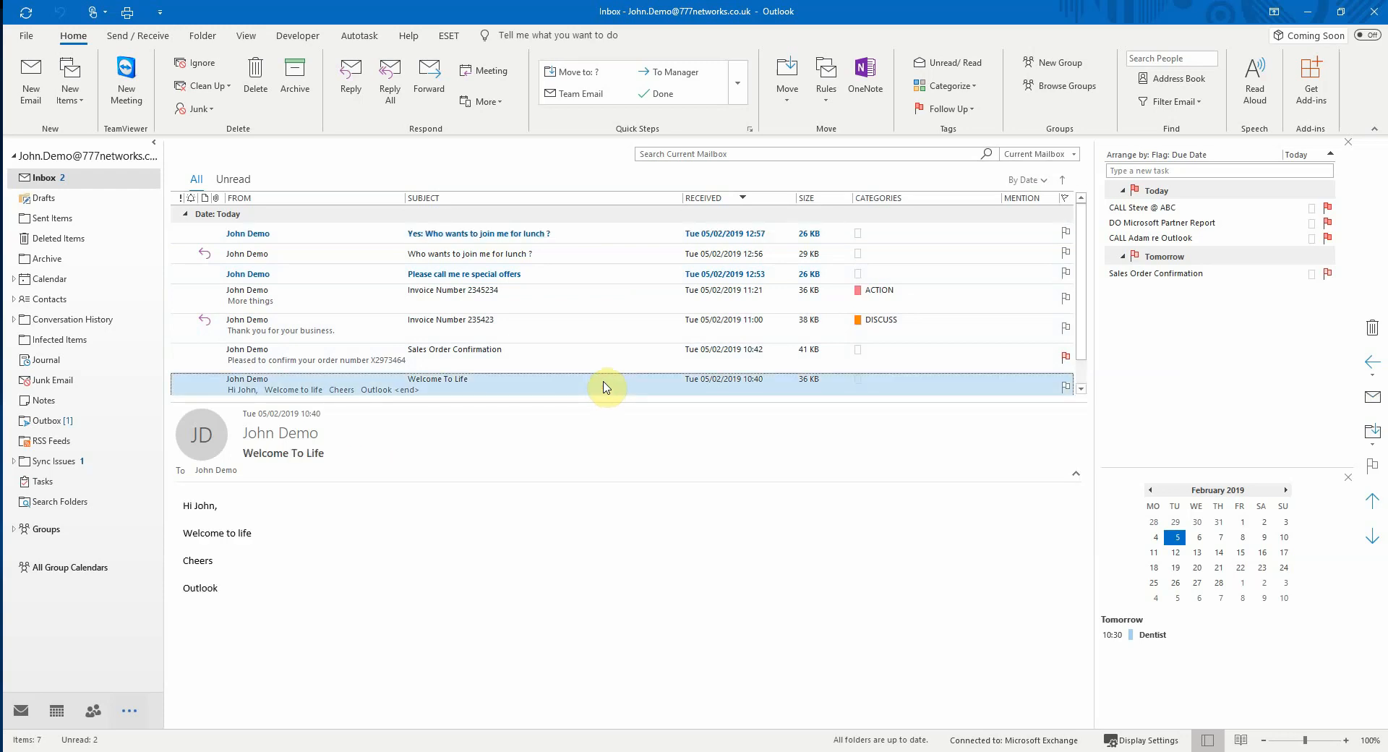
key(Delete)
key(Delete)
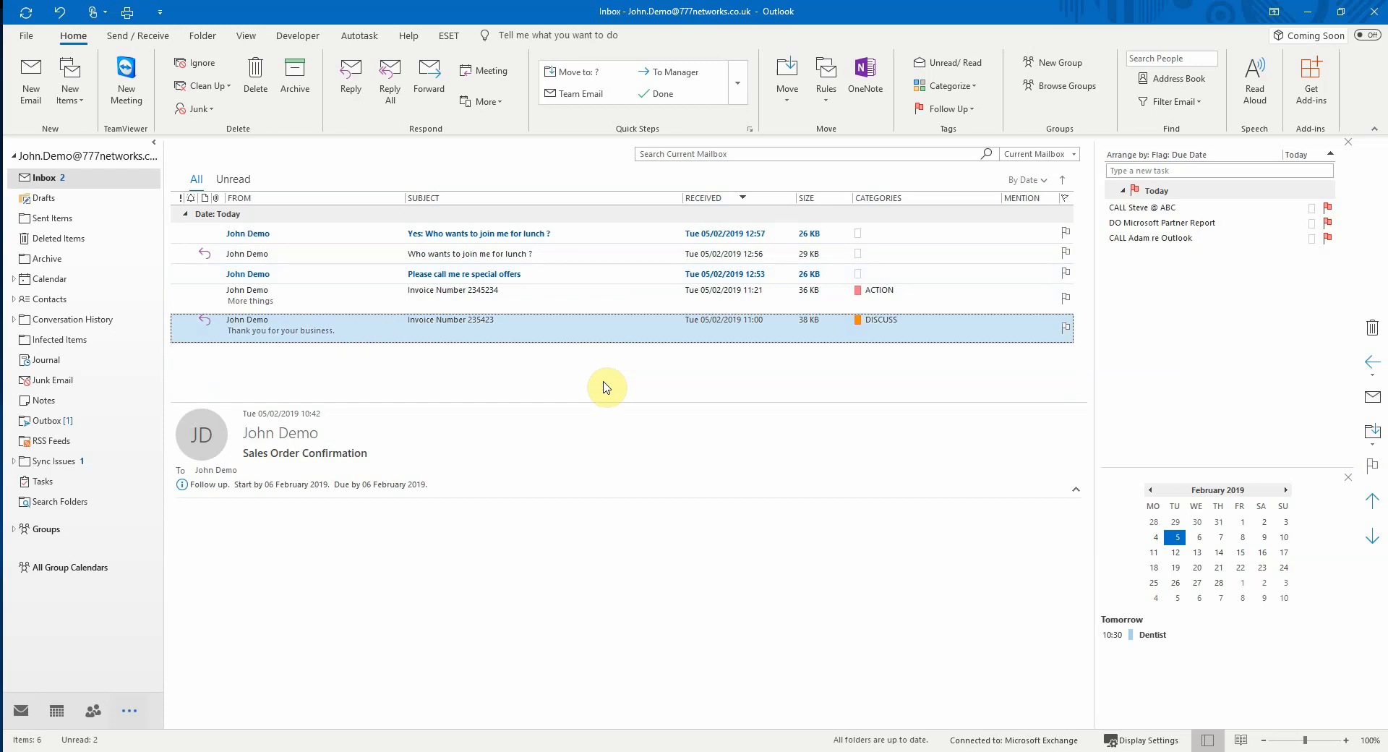
key(Delete)
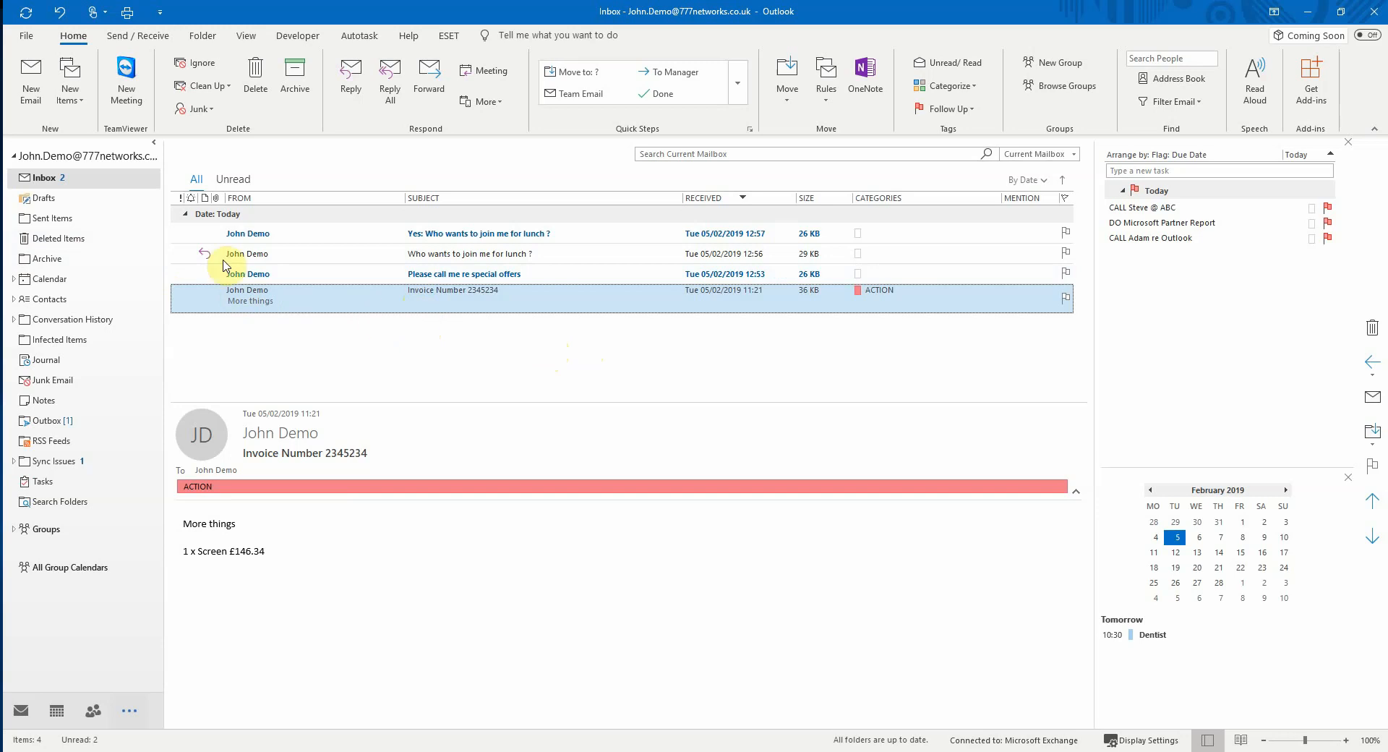
- Look through the messages in the Deleted Items folder and return to the Inbox
click(45, 244)
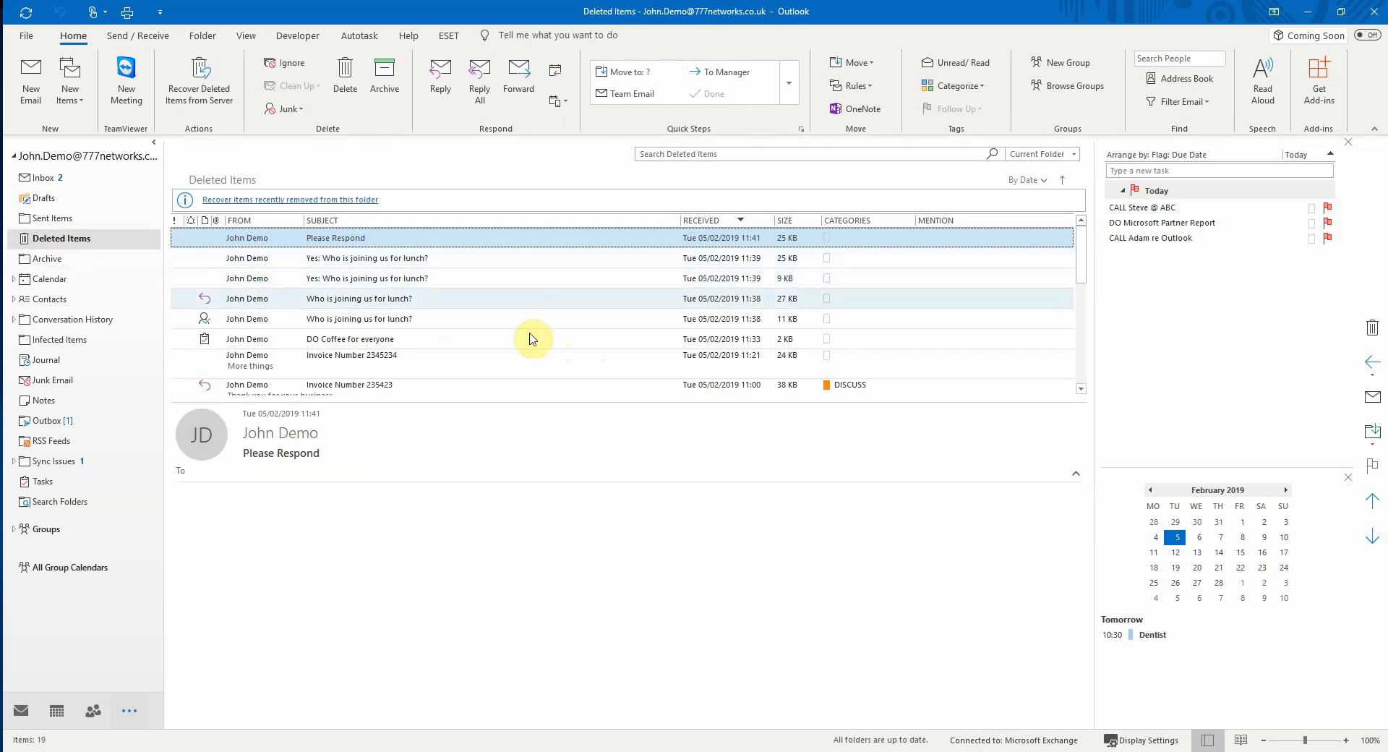
scroll(527, 333, down, 4)
scroll(527, 332, up, 5)
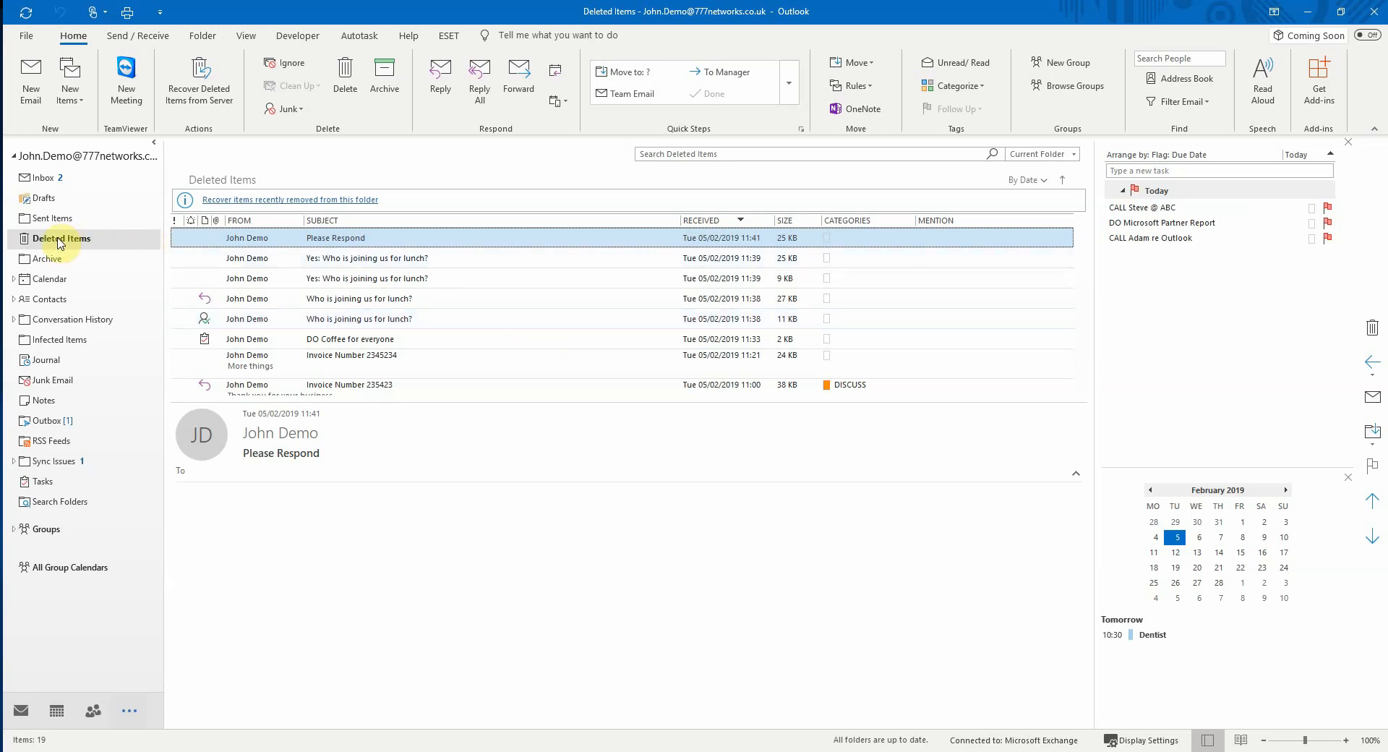
click(42, 177)
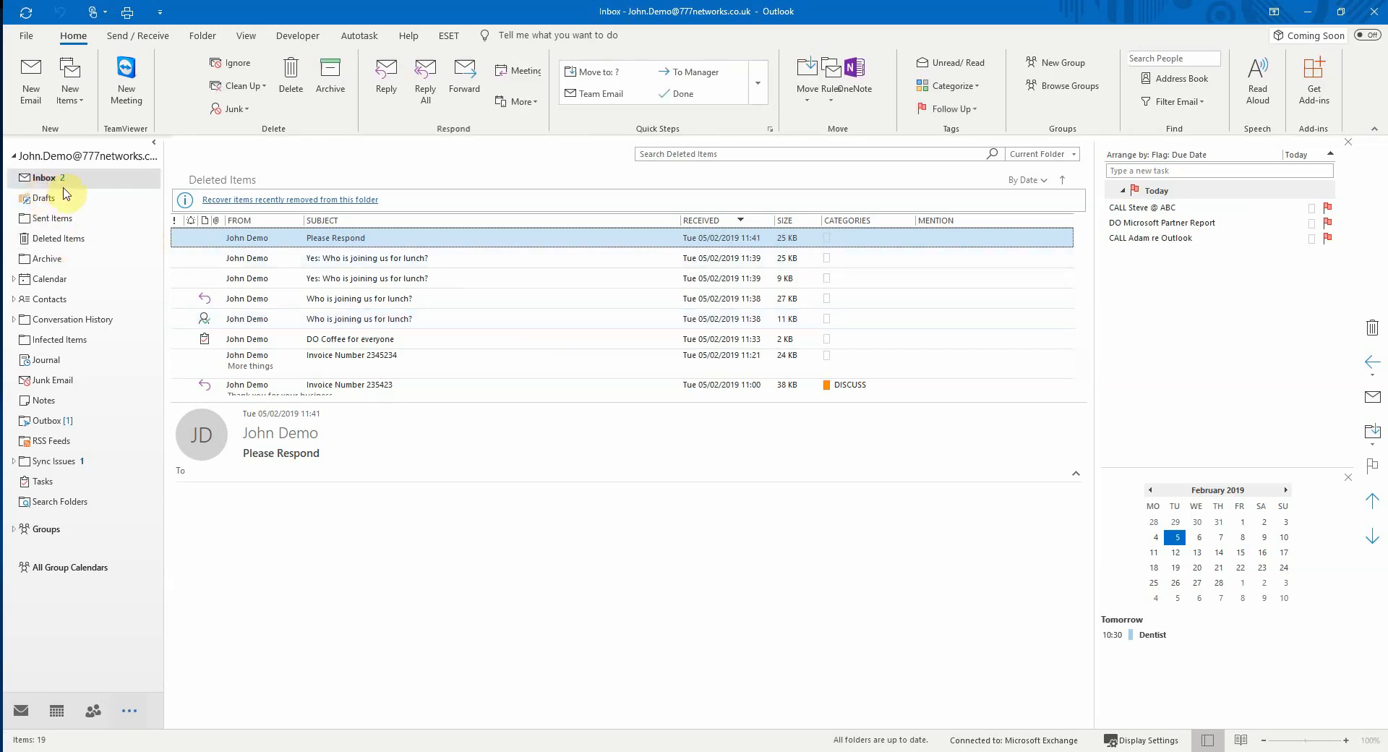